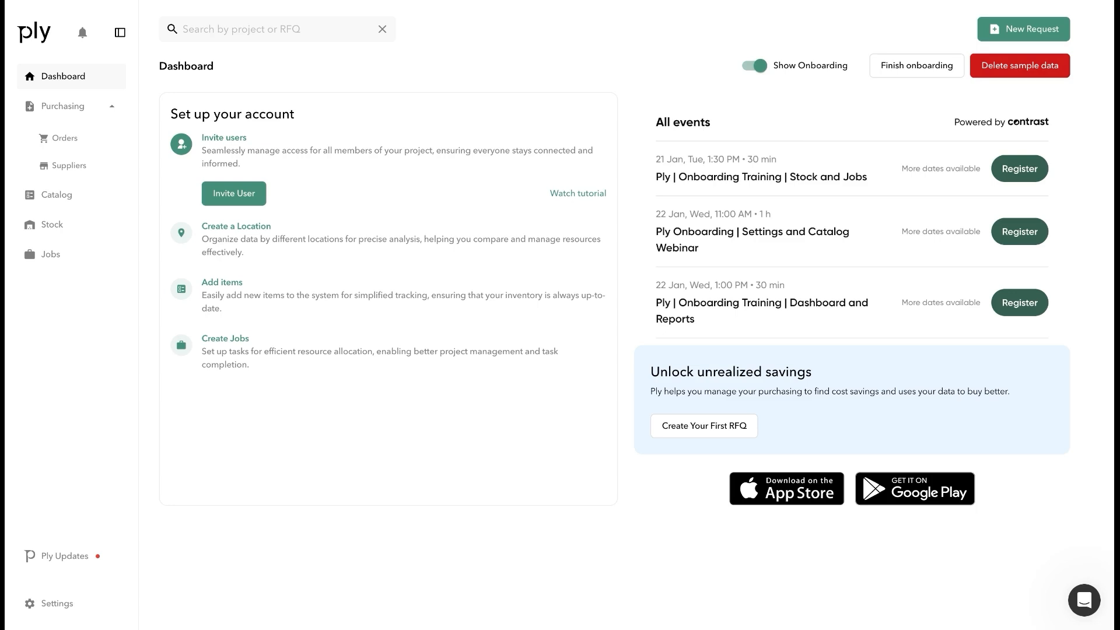
Open the Catalog page, with the Valves and Safety folders and 10 materials
left_click(70, 205)
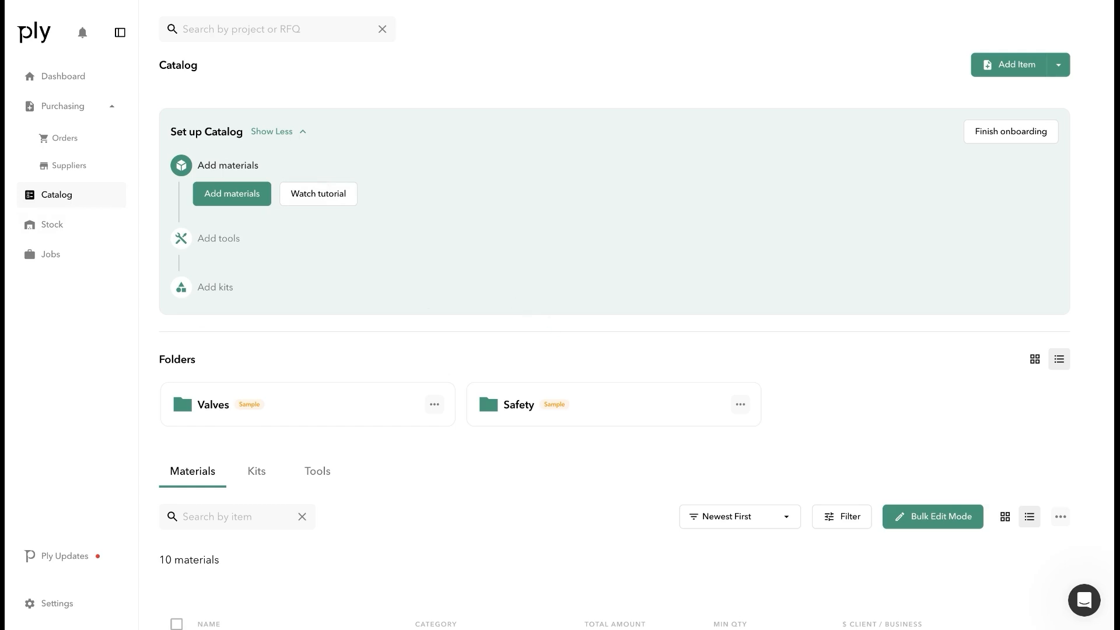
scroll(554, 328, "down", 3)
scroll(635, 366, "down", 3)
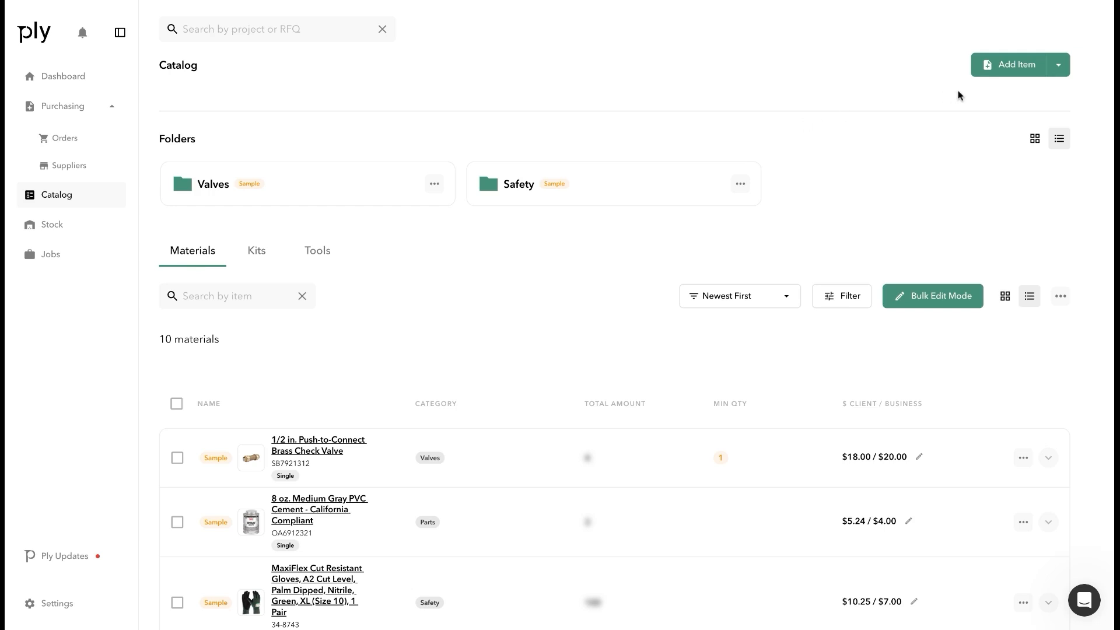
Look over the Add Item choices without picking one, then open the Valves folder
left_click(1055, 69)
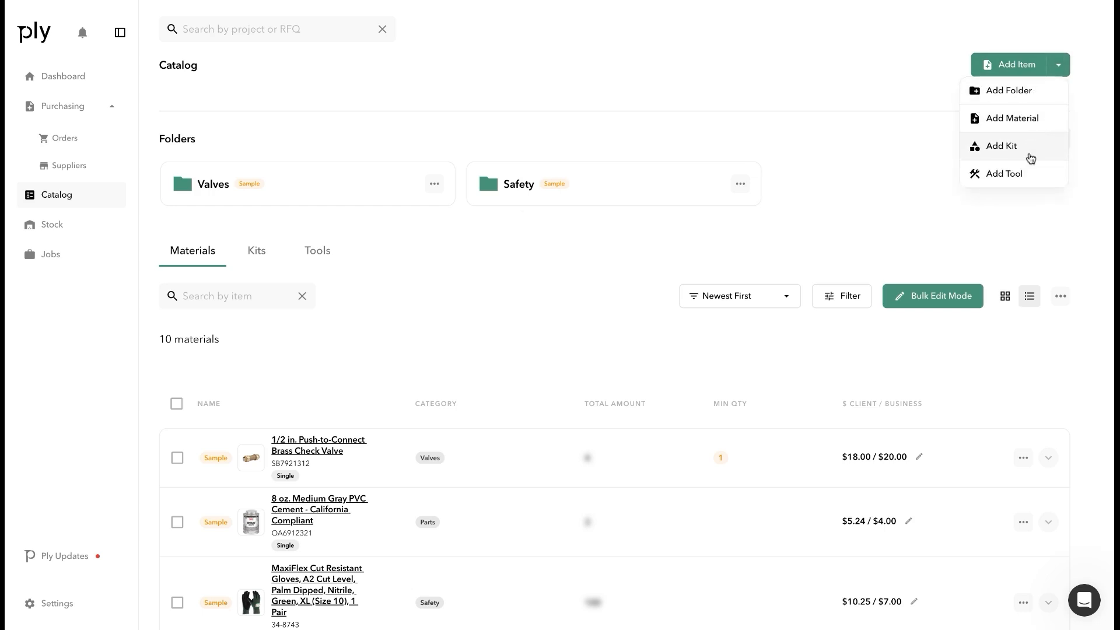
left_click(900, 180)
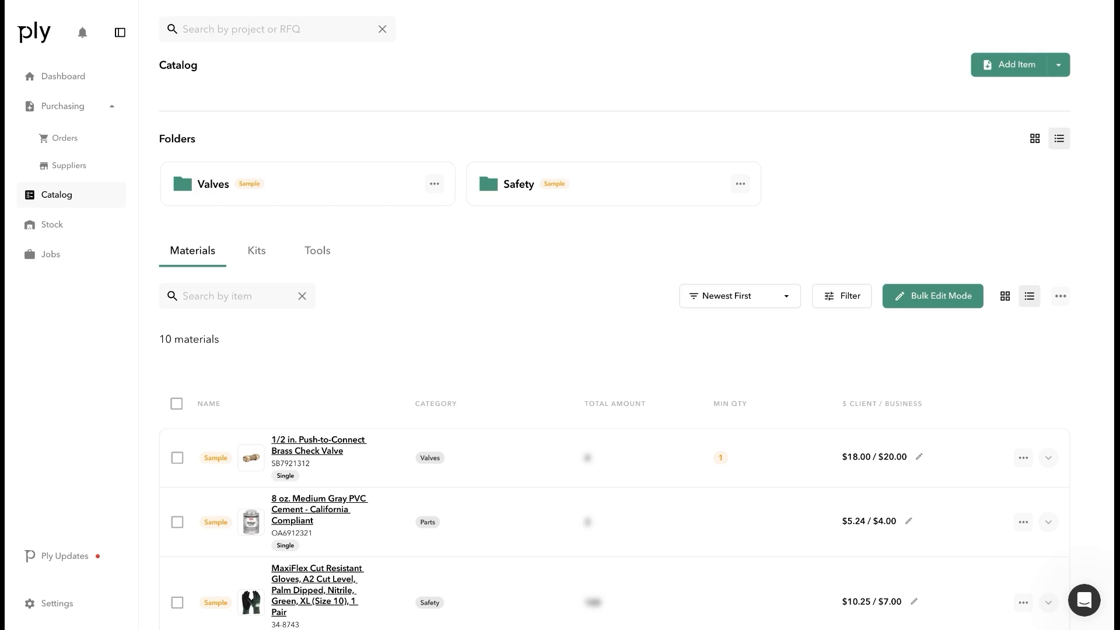
left_click(358, 200)
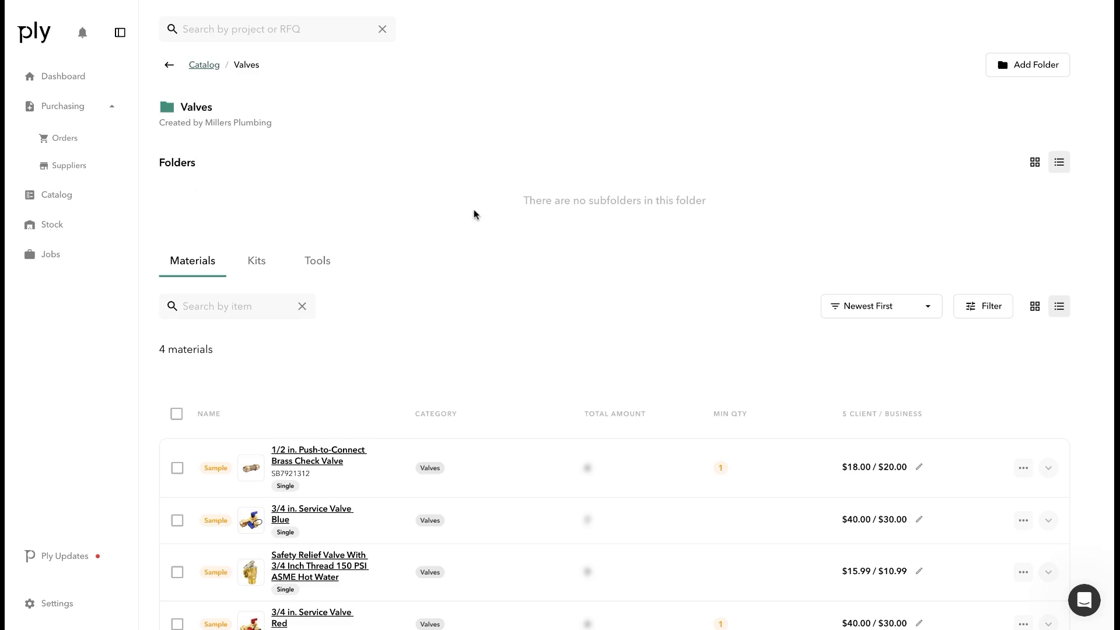
Create a 'Brand 1' subfolder inside Valves and check it
left_click(1020, 67)
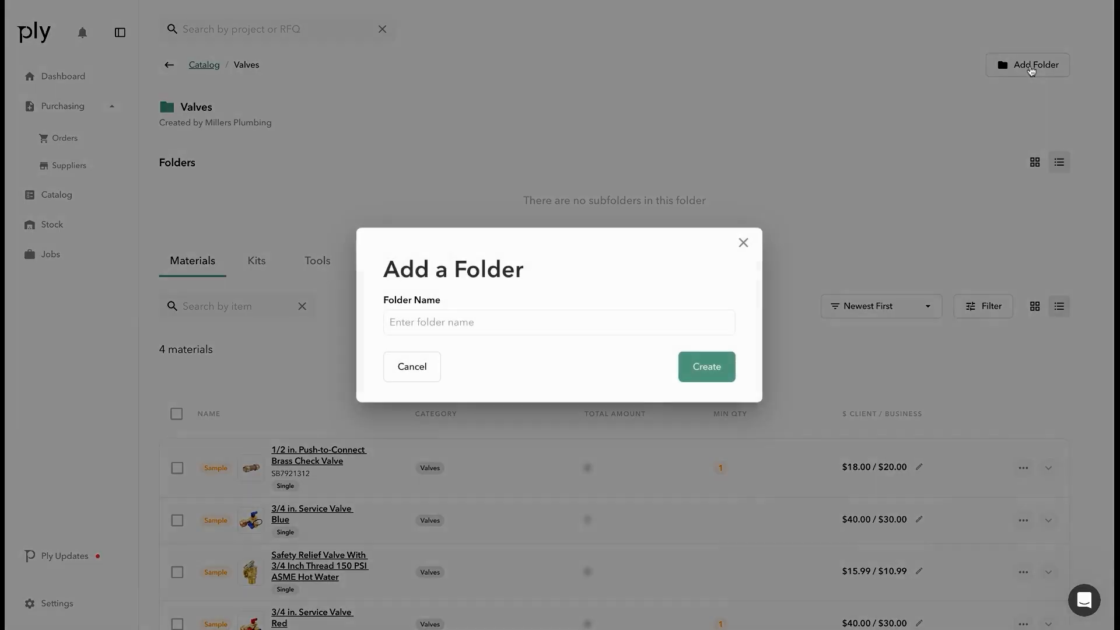
left_click(495, 321)
type("Brand 1")
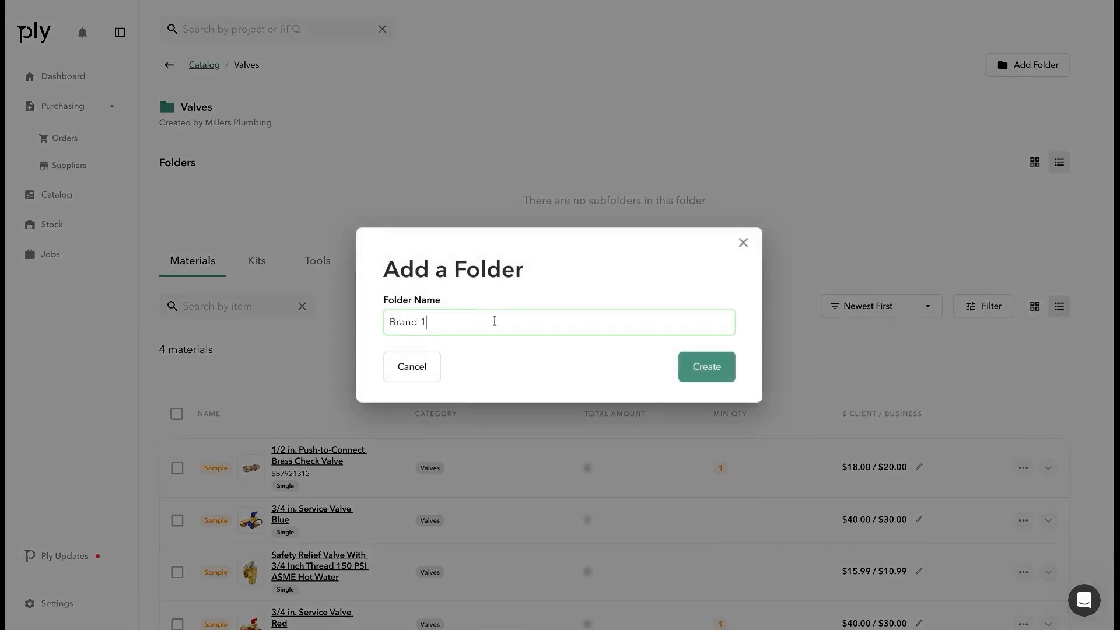
left_click(707, 367)
left_click(320, 208)
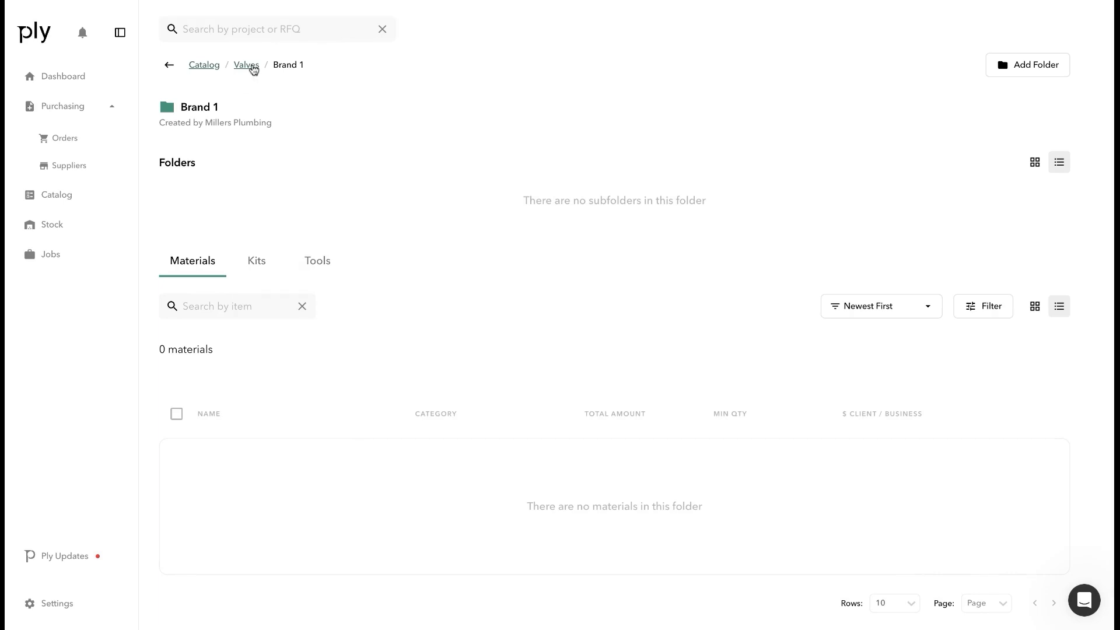
left_click(249, 65)
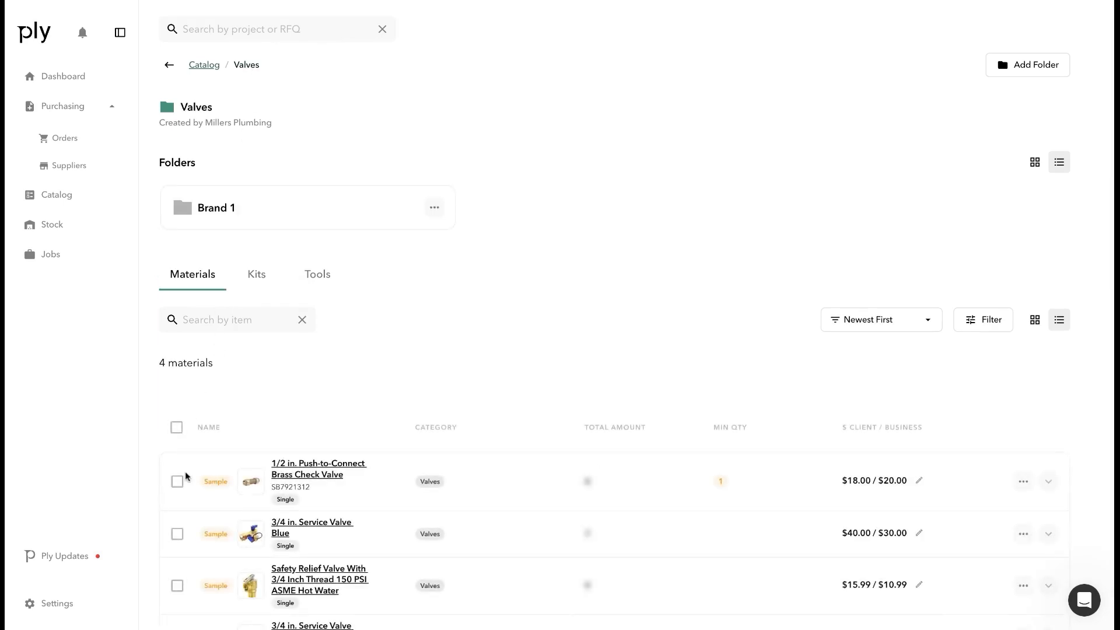
Move the 1/2 in. Push-to-Connect Brass Check Valve out of Valves into Safety
left_click(176, 484)
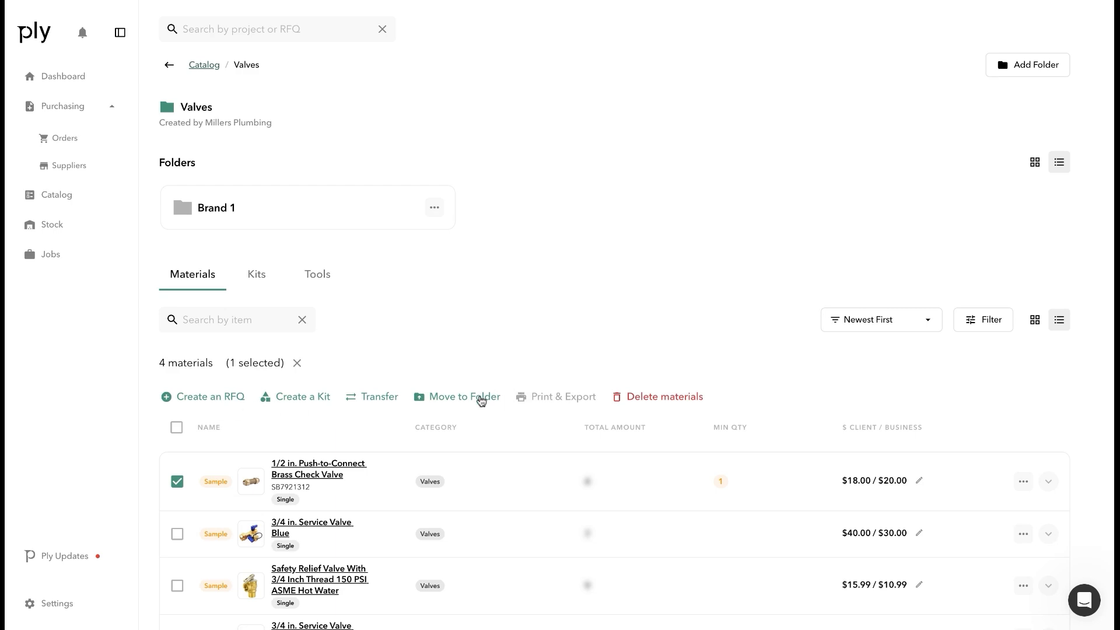
left_click(481, 398)
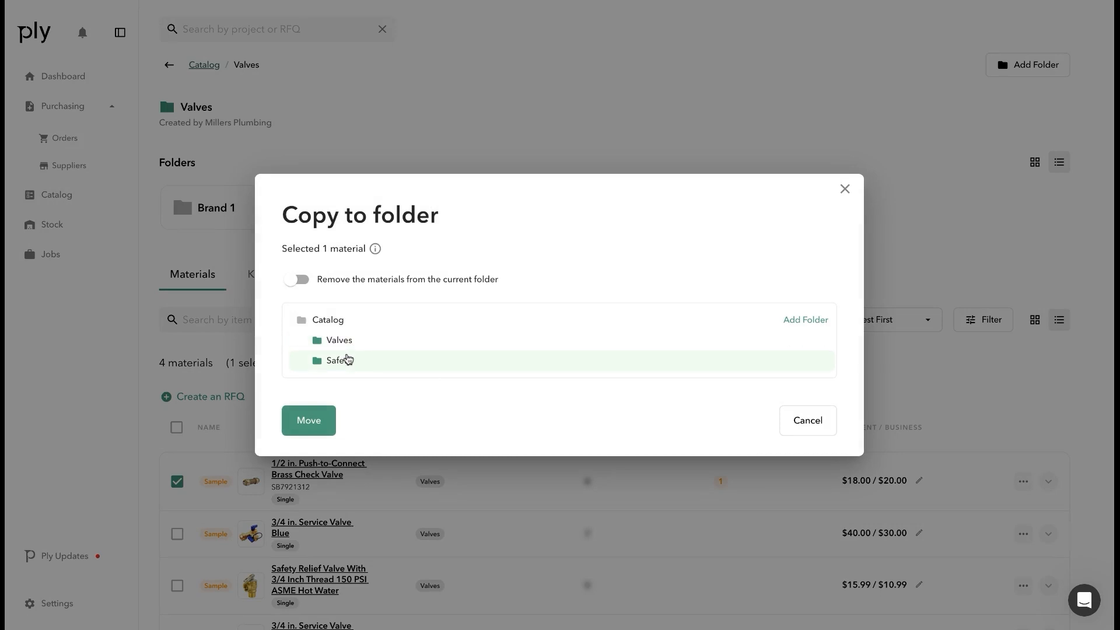
left_click(344, 359)
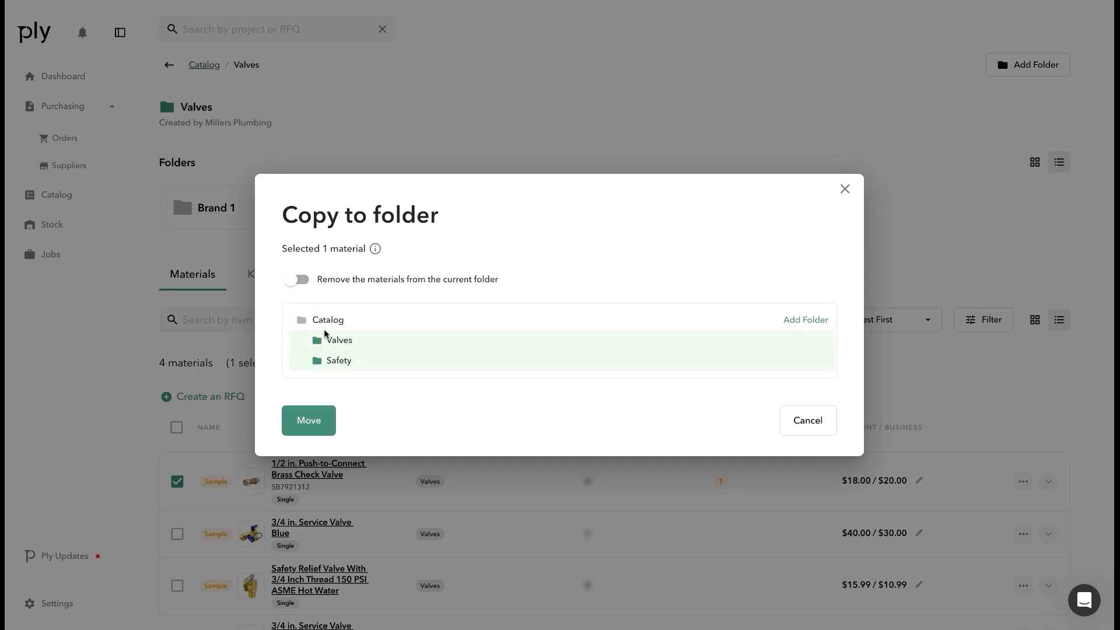
left_click(299, 286)
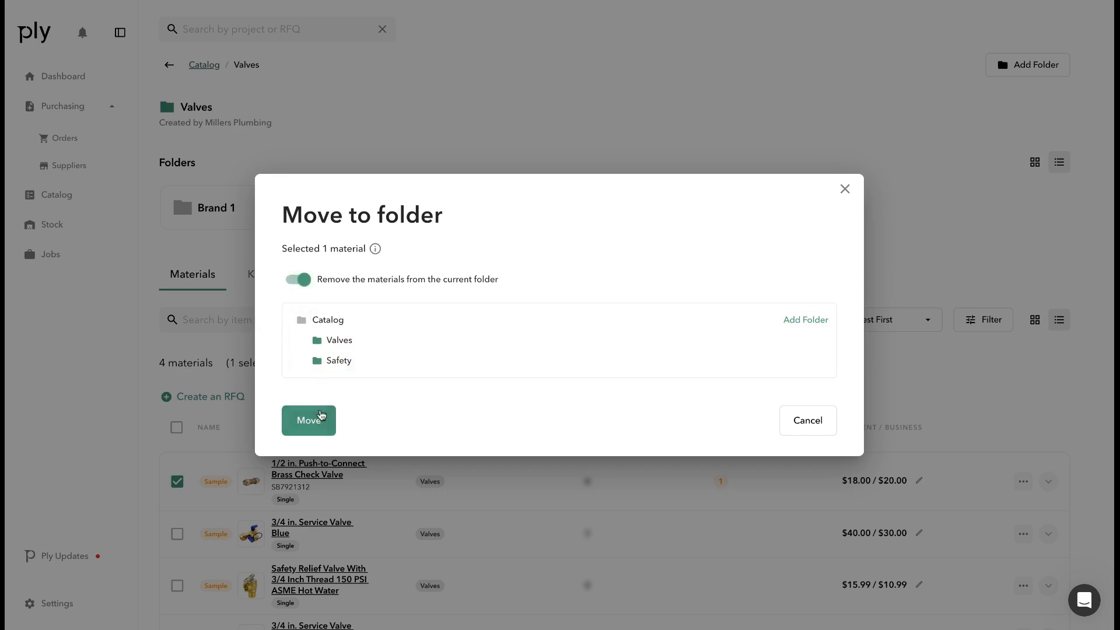
left_click(320, 418)
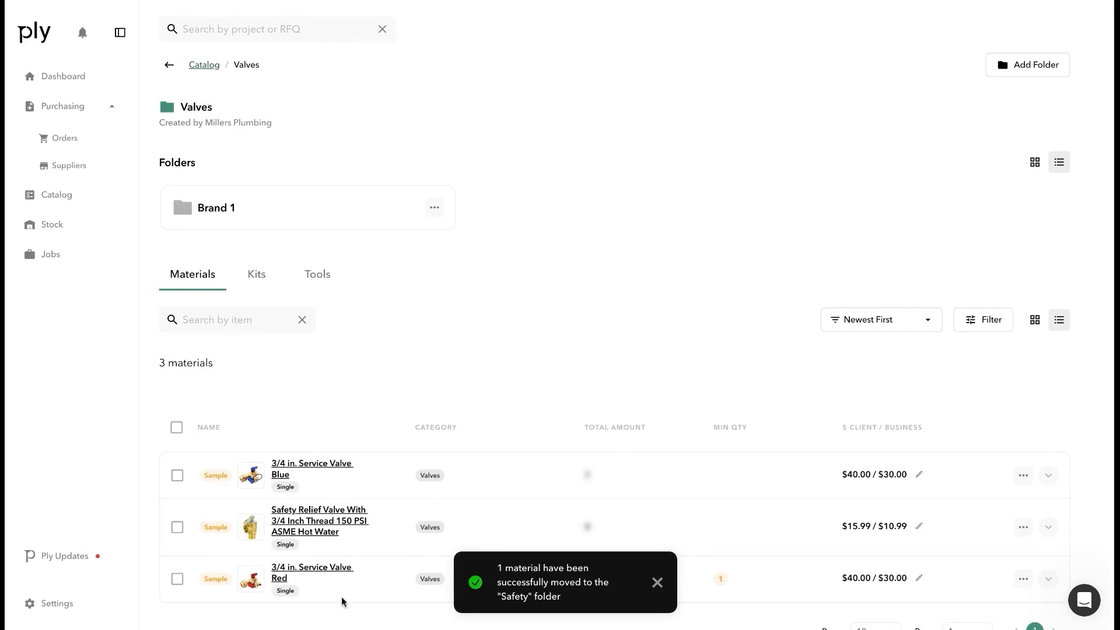
left_click(201, 66)
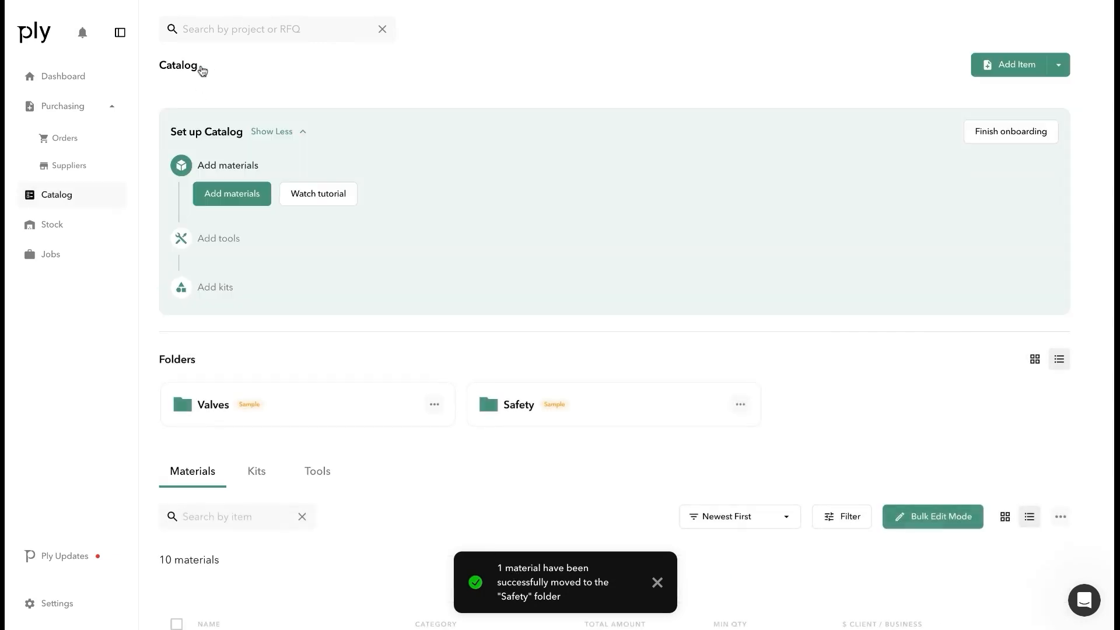
left_click(568, 406)
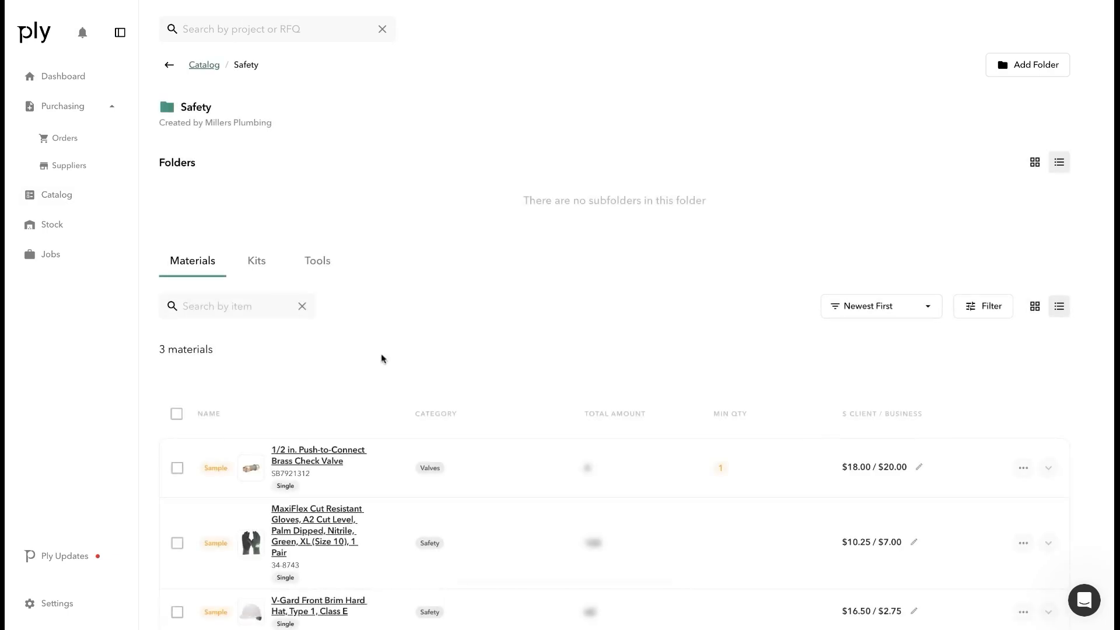
scroll(307, 402, "down", 1)
mouse_move(298, 435)
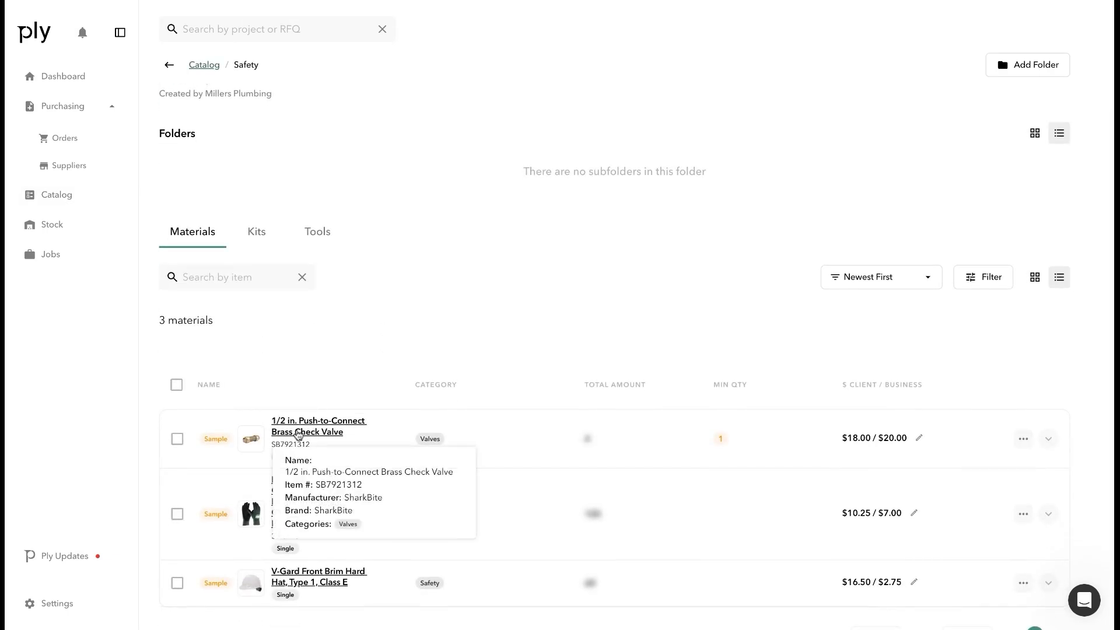
scroll(283, 352, "up", 1)
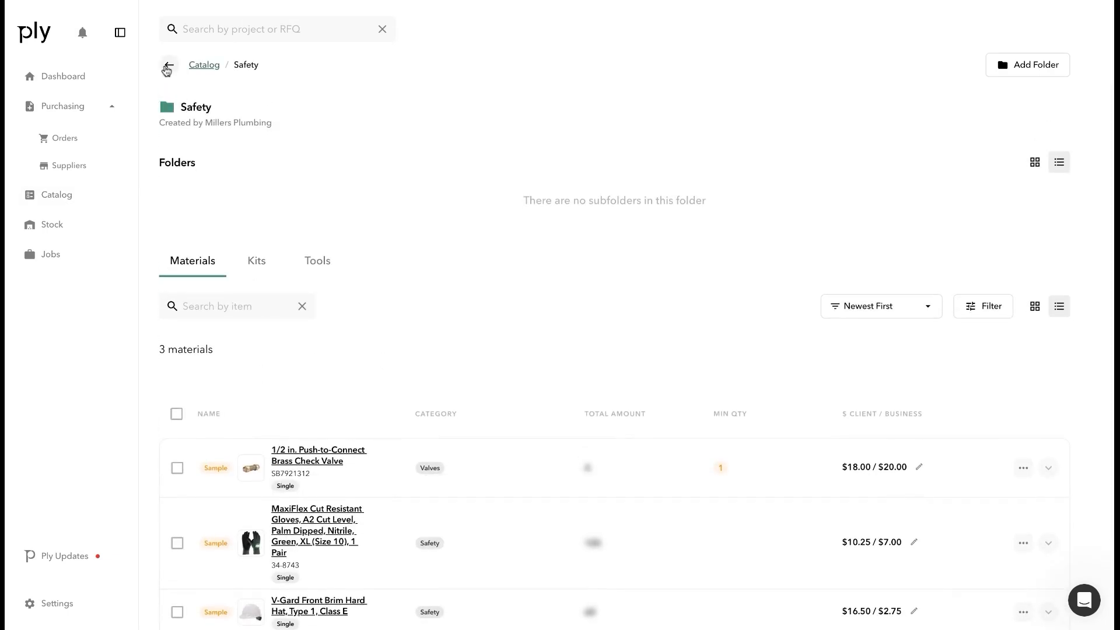
left_click(167, 66)
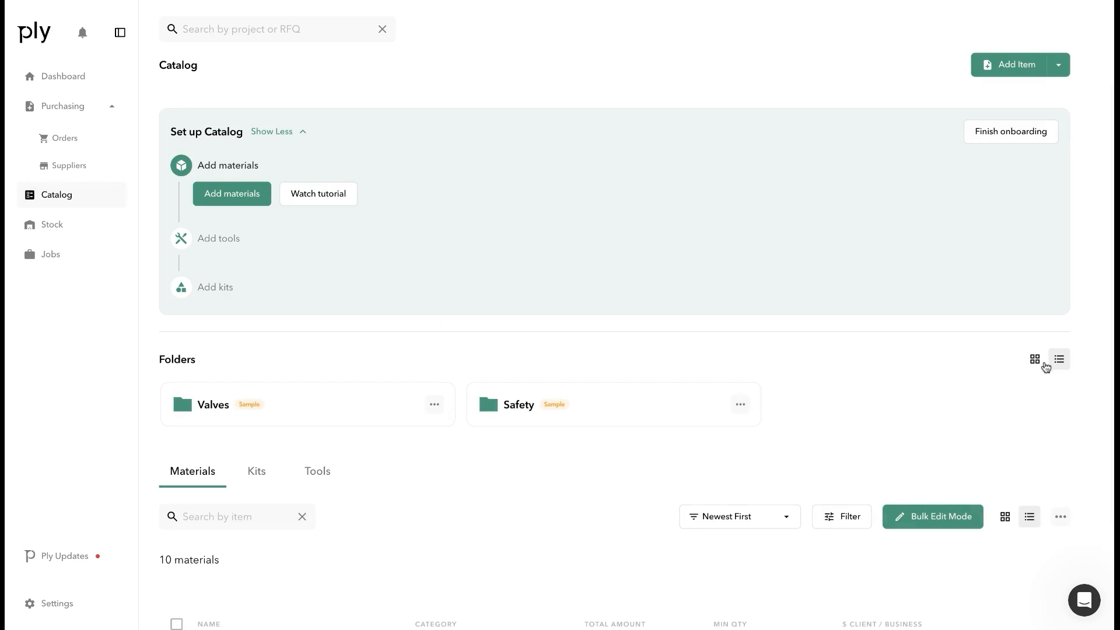
left_click(1031, 366)
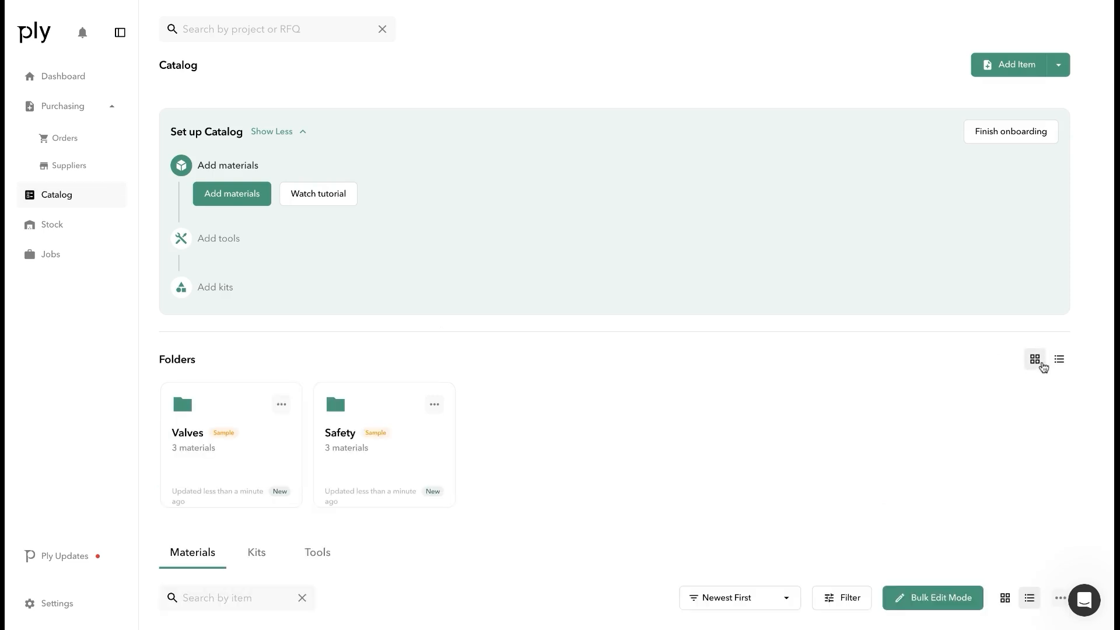
left_click(1060, 363)
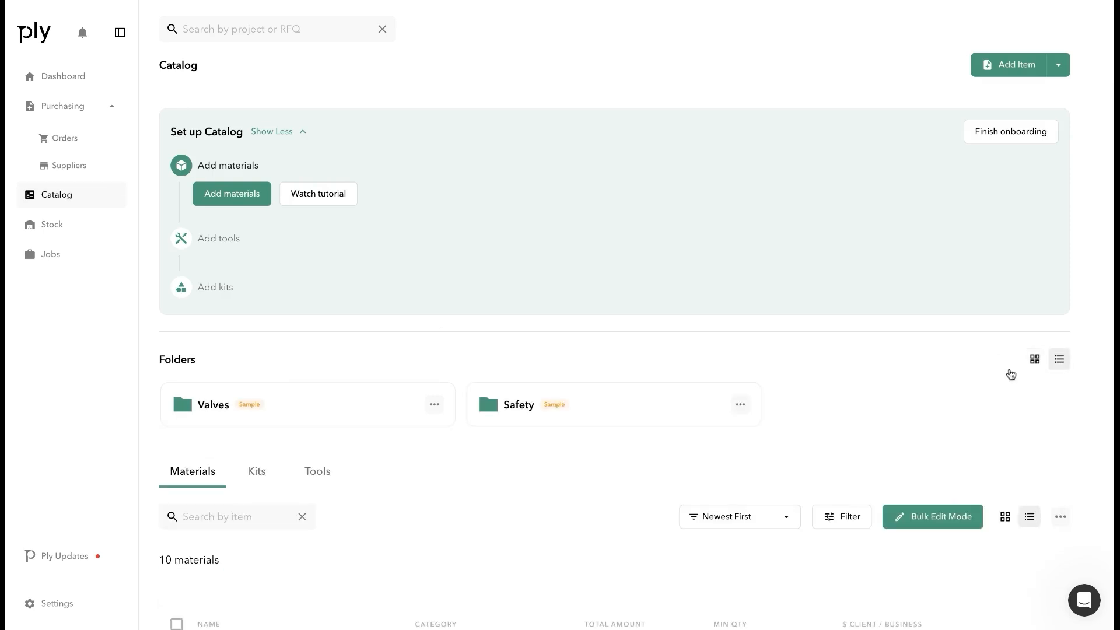
left_click(740, 403)
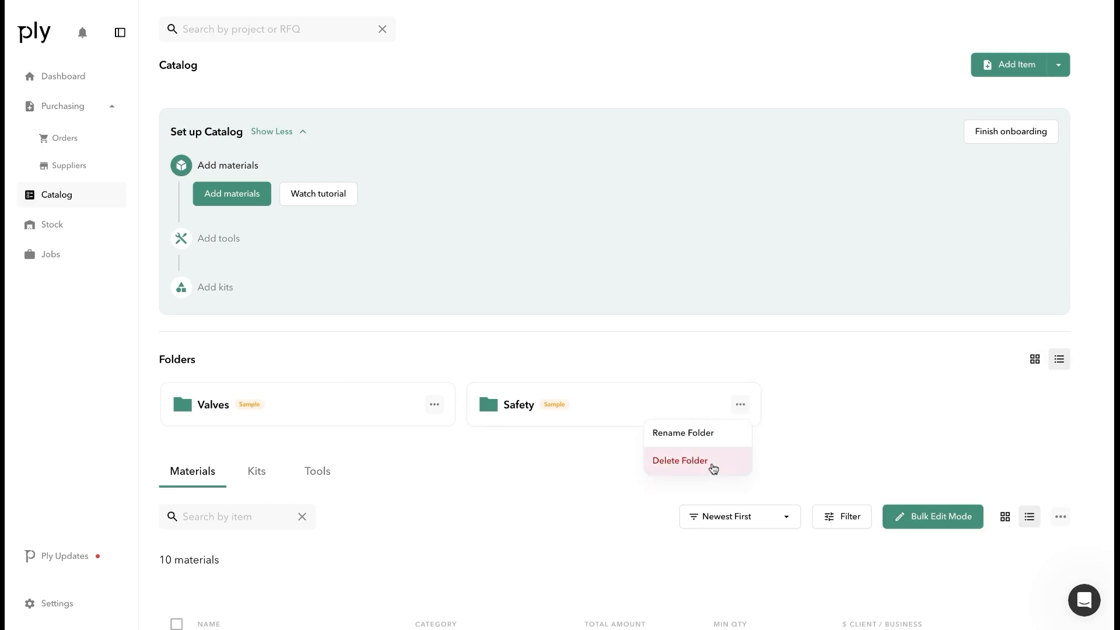
left_click(792, 408)
scroll(546, 502, "down", 4)
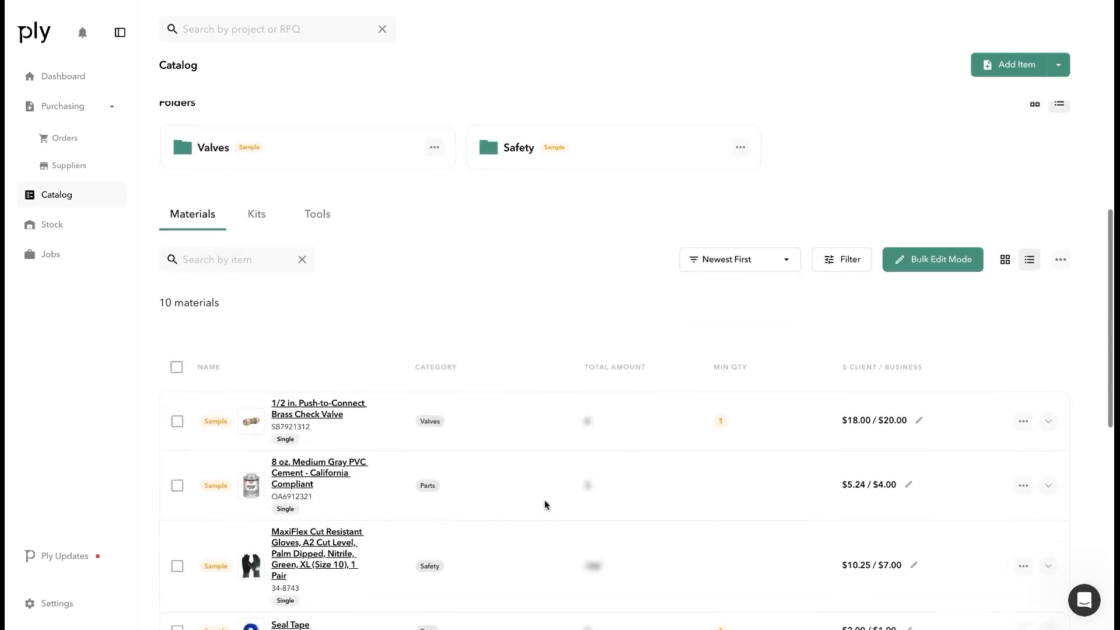
scroll(546, 505, "down", 1)
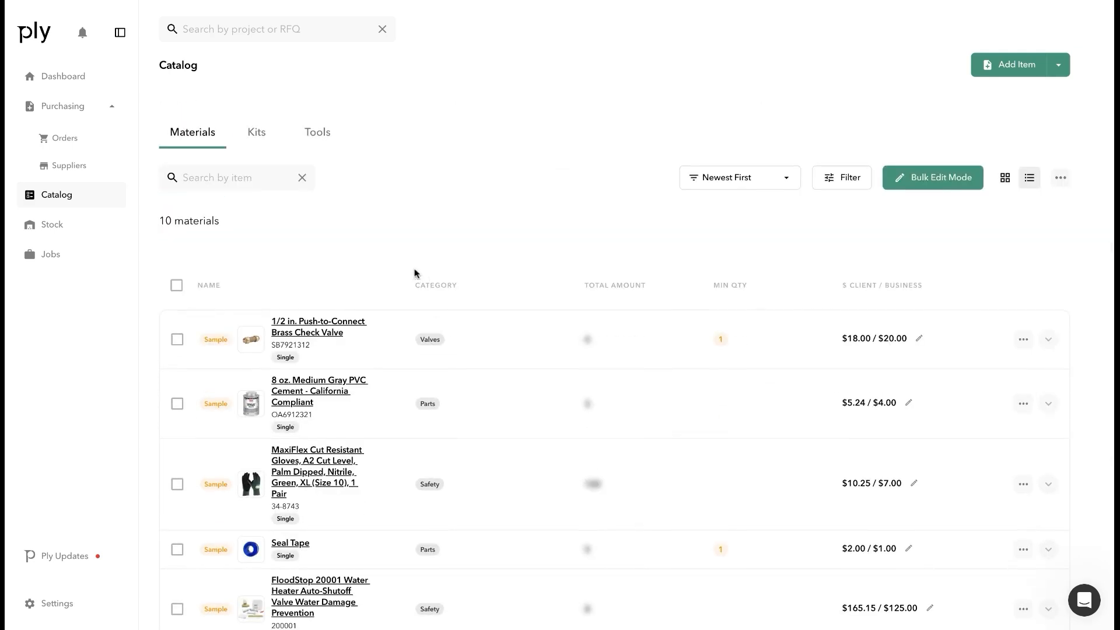
scroll(355, 328, "up", 1)
scroll(355, 328, "down", 1)
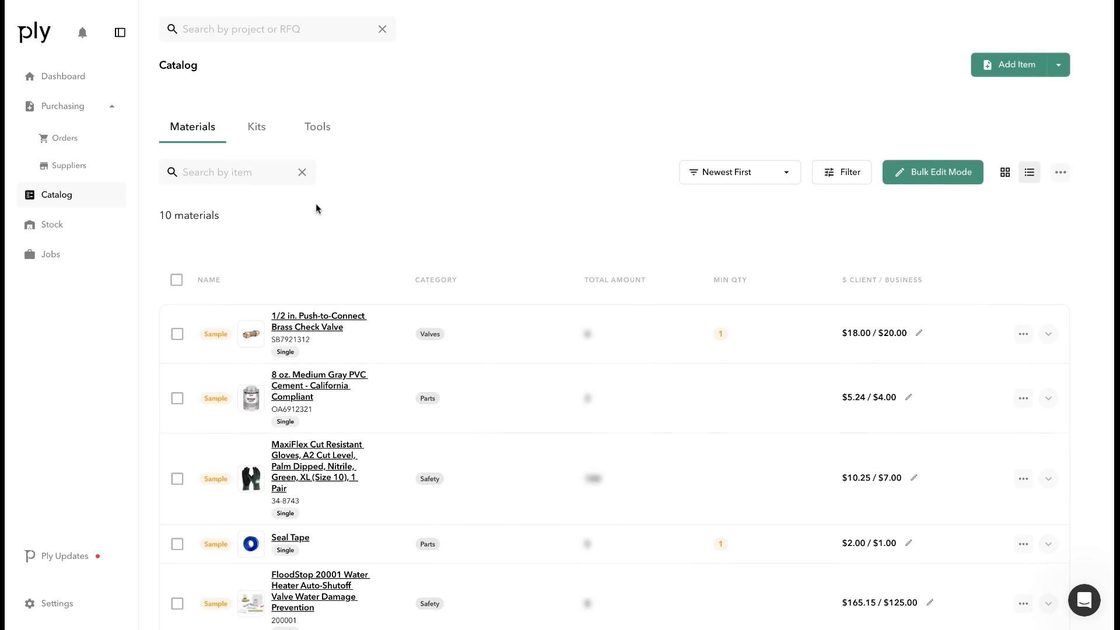
Search materials for 'Push', then clear the search to list all 10 materials
left_click(236, 176)
type("Push")
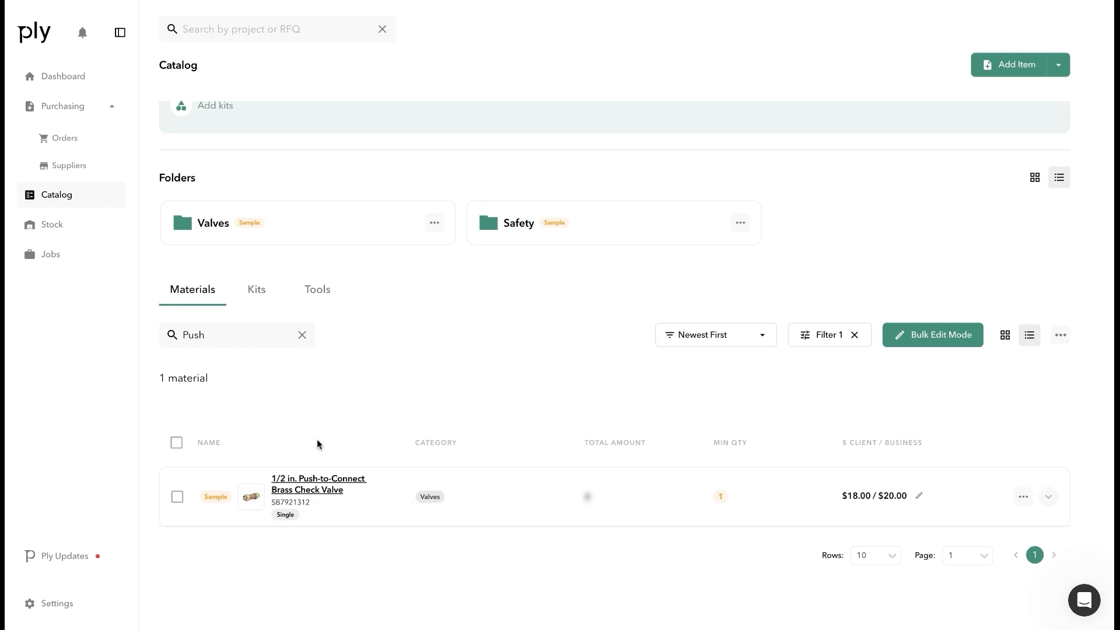
mouse_move(274, 479)
left_click(302, 334)
scroll(337, 341, "down", 3)
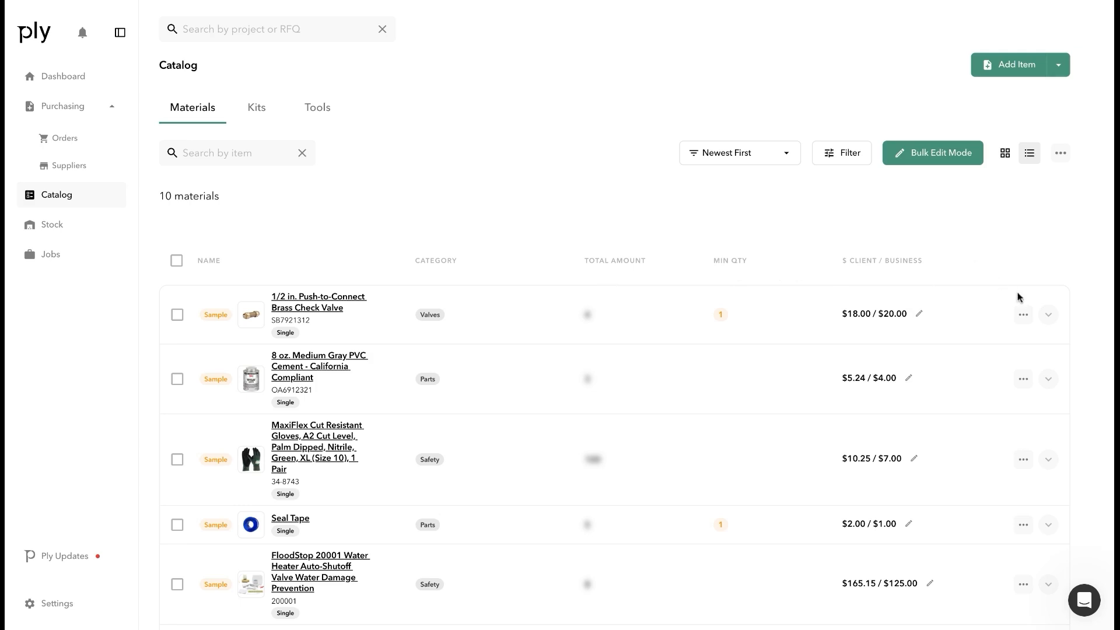
Show the Kits tab with the 3/4 in. Tankless Water Heater Valves Installation Kit
left_click(1023, 315)
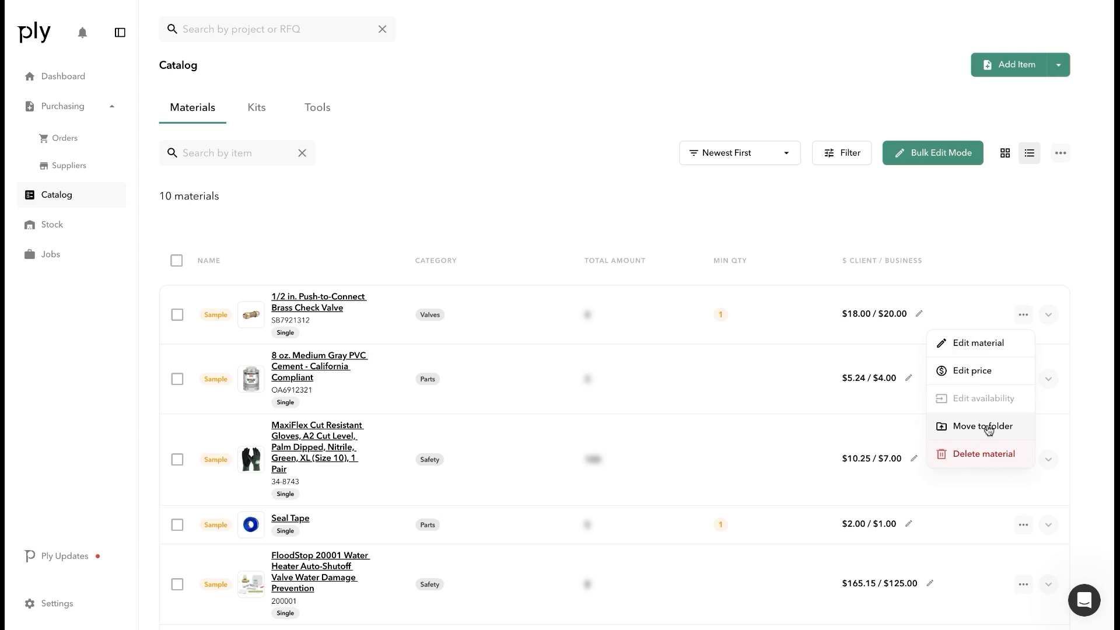
left_click(565, 240)
scroll(565, 241, "up", 2)
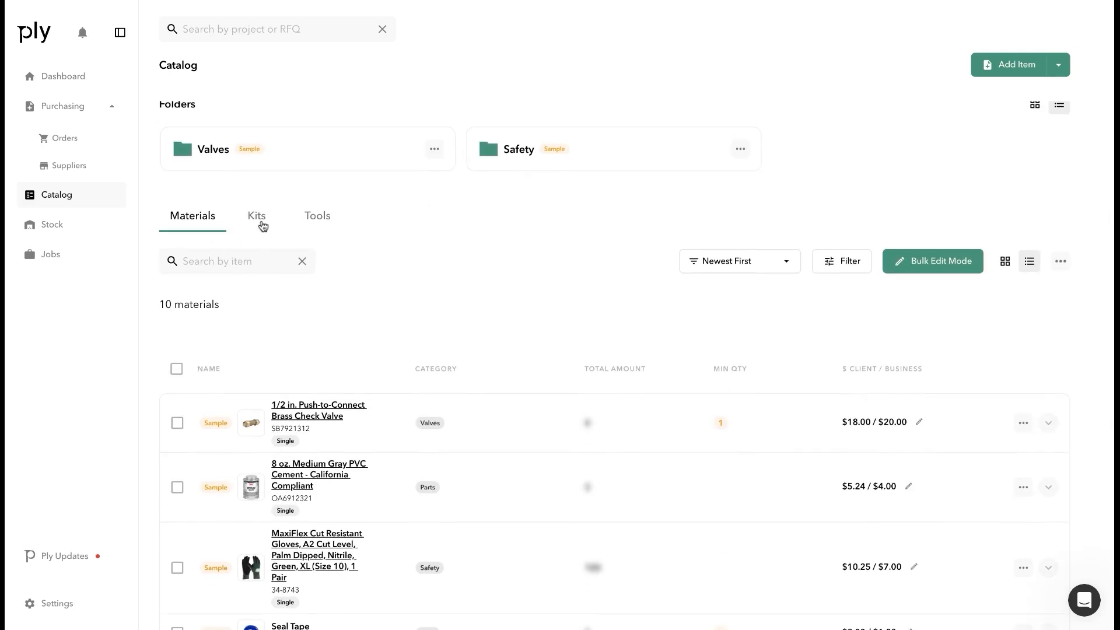
left_click(257, 216)
scroll(512, 304, "down", 3)
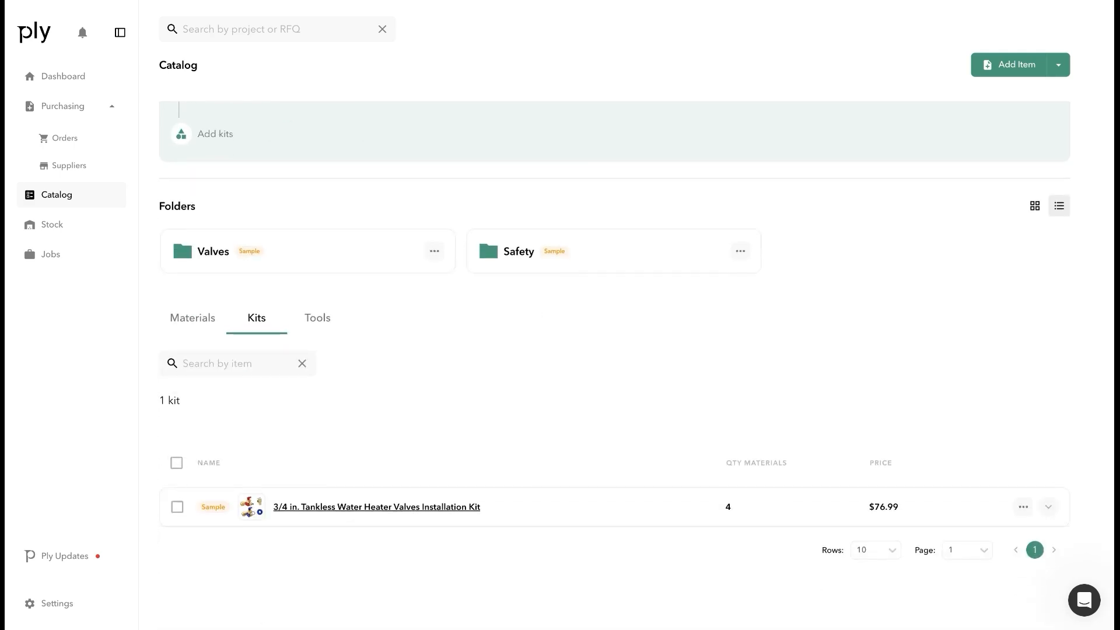
Expand the Tankless Water Heater Valves kit's materials, then add the kit to Scottsboro #1
left_click(1048, 506)
scroll(559, 400, "down", 4)
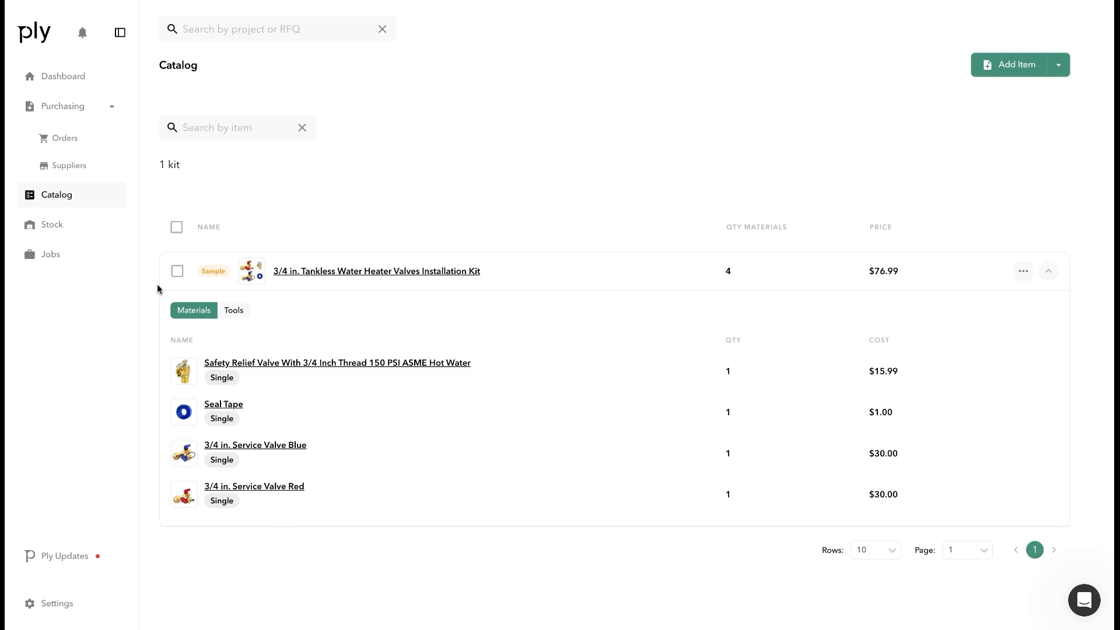
left_click(176, 272)
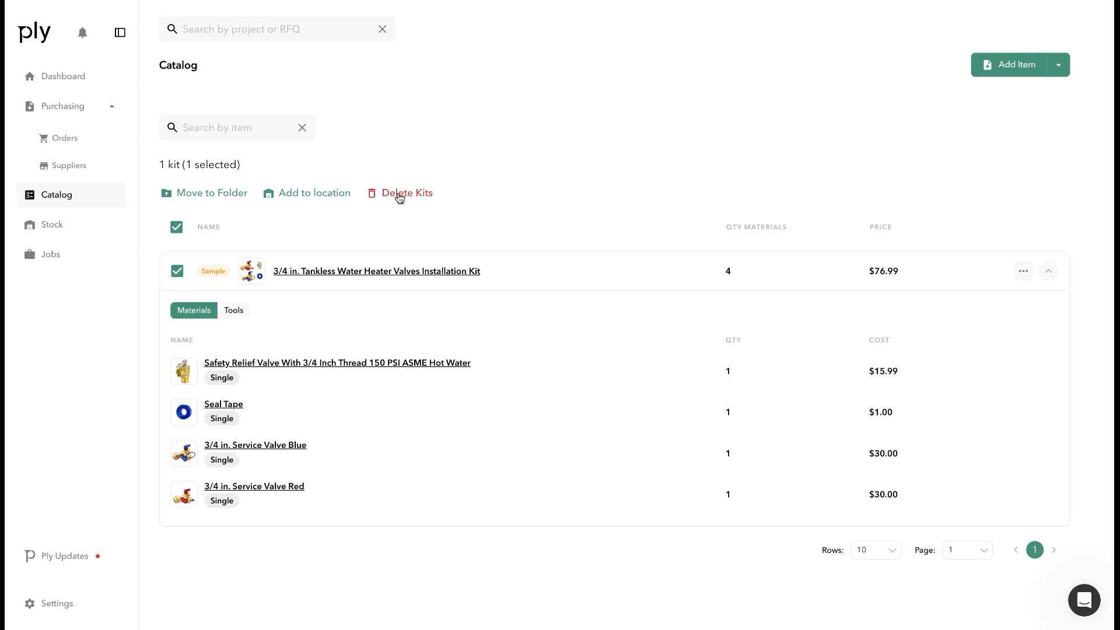
left_click(323, 199)
left_click(418, 339)
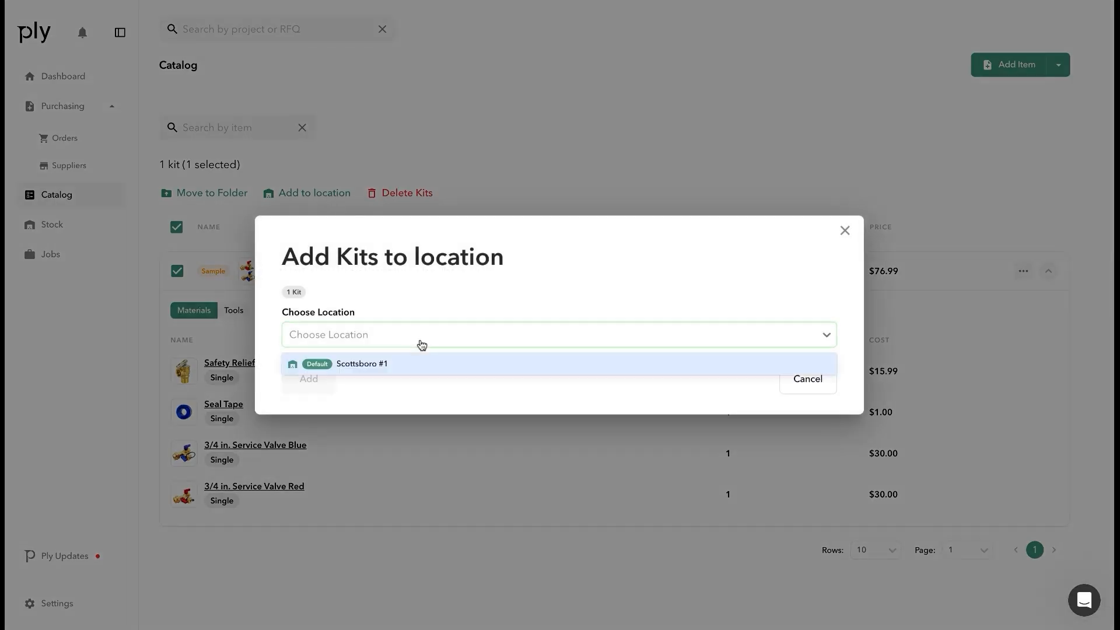
left_click(416, 361)
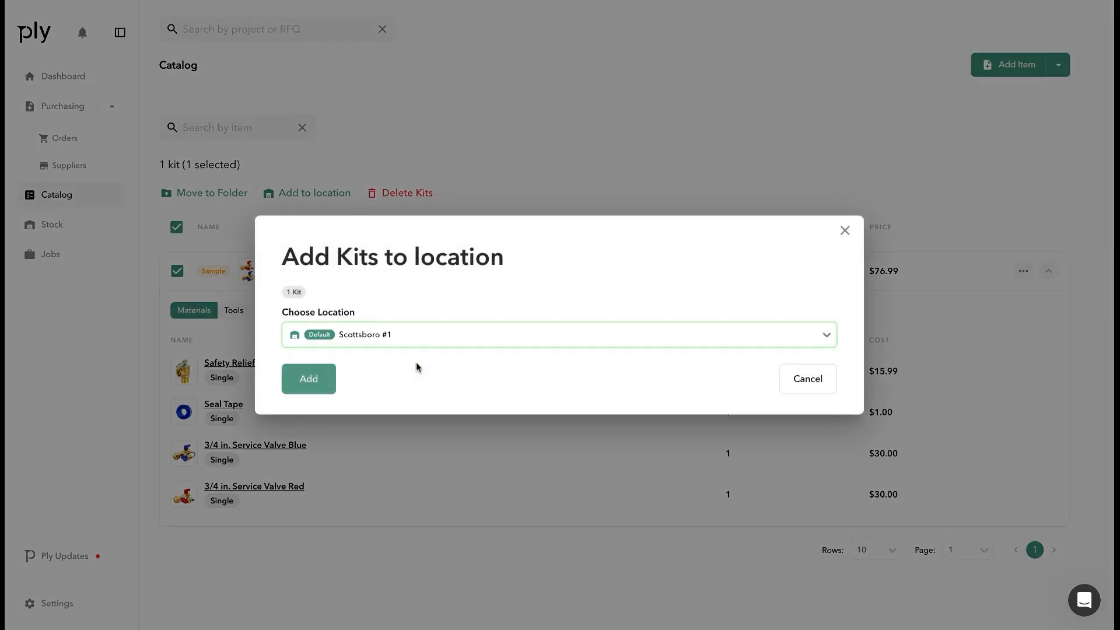
left_click(304, 382)
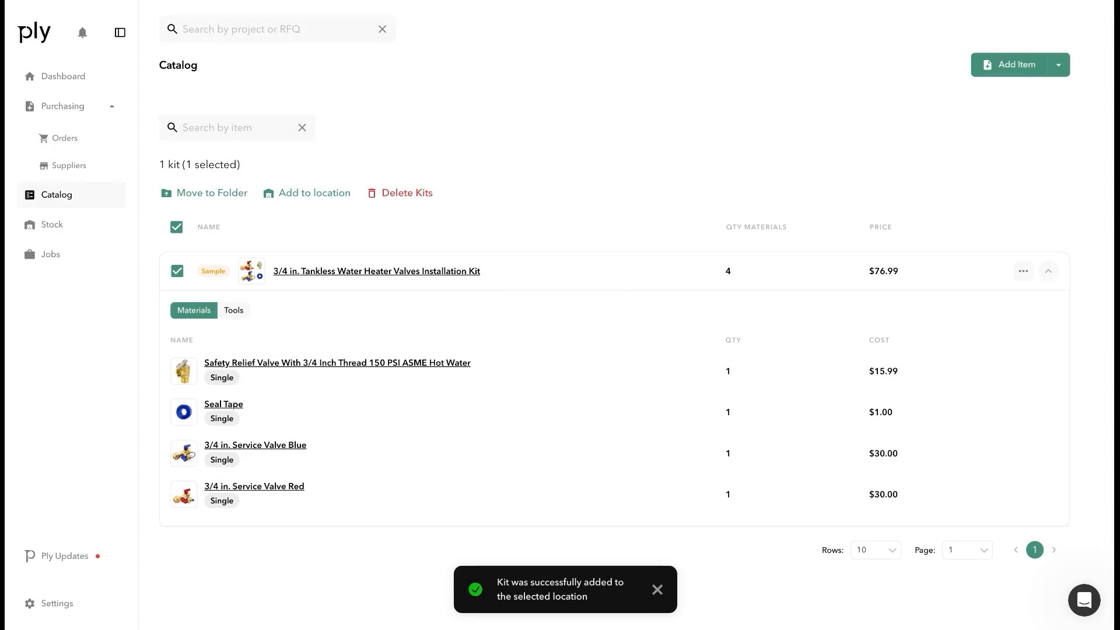
left_click(1048, 273)
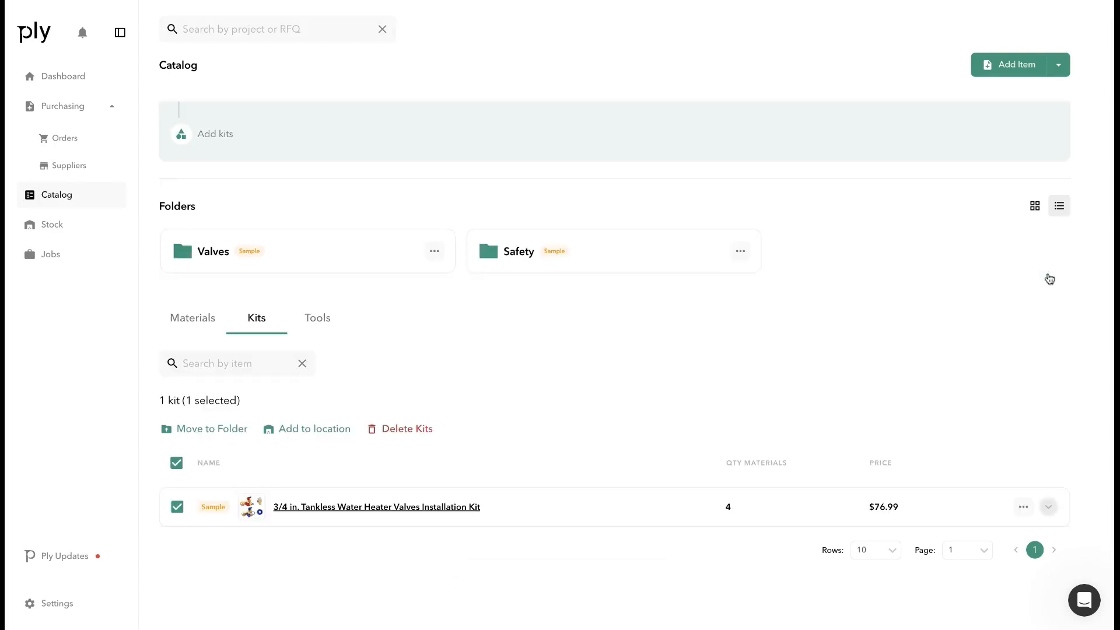
Show the Tools tab, expand the first Dewalt impact wrench kit, and cancel moving it
left_click(328, 331)
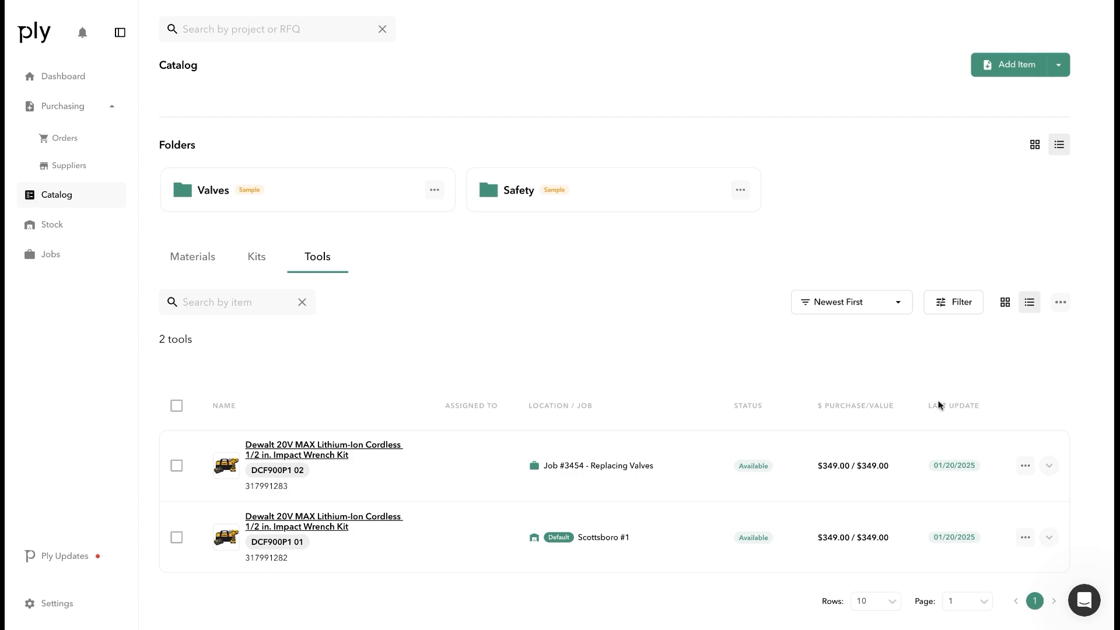
left_click(1050, 467)
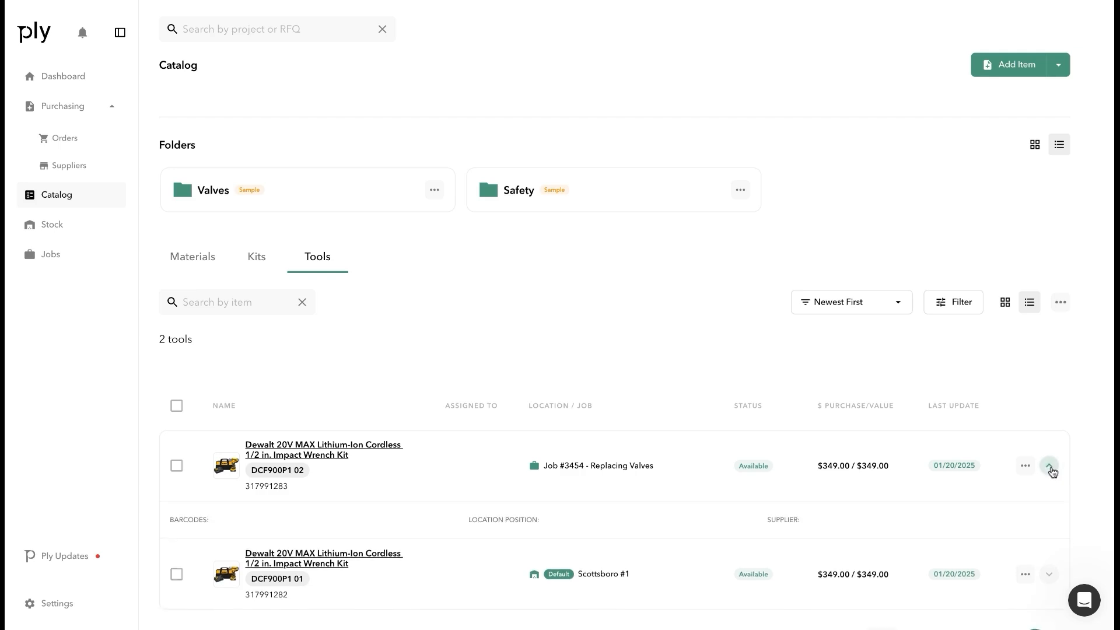
scroll(761, 436, "down", 2)
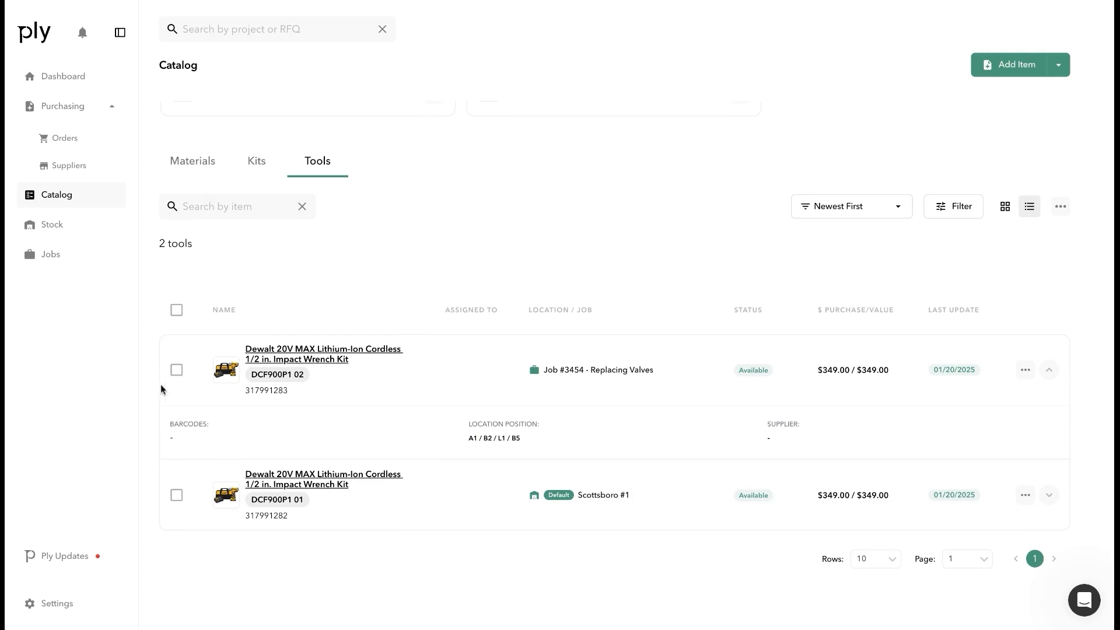
left_click(176, 373)
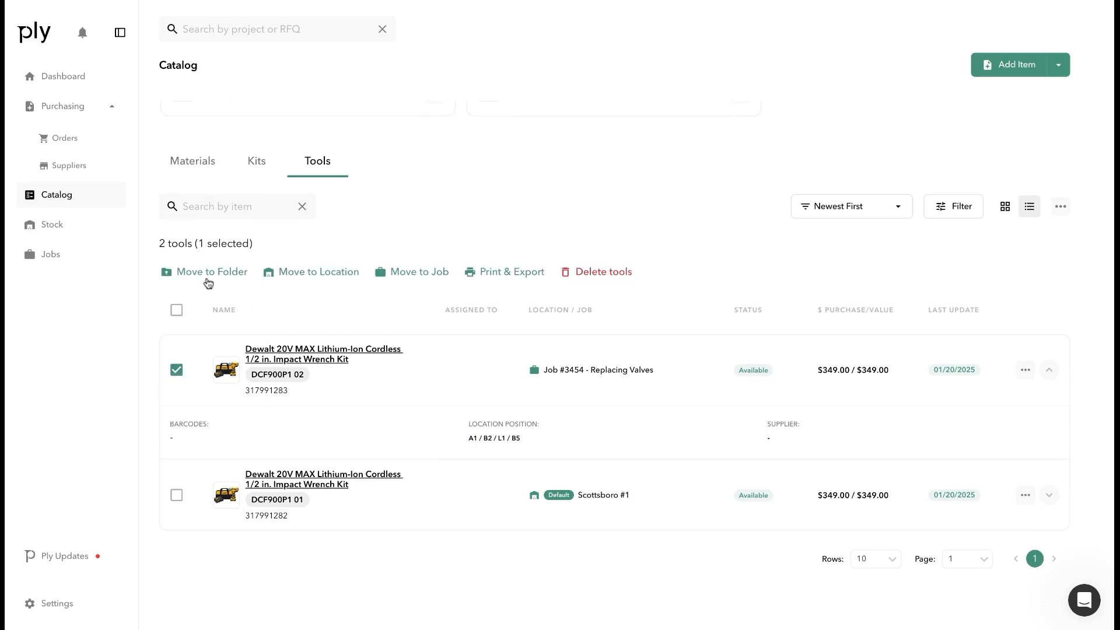
left_click(321, 272)
left_click(387, 267)
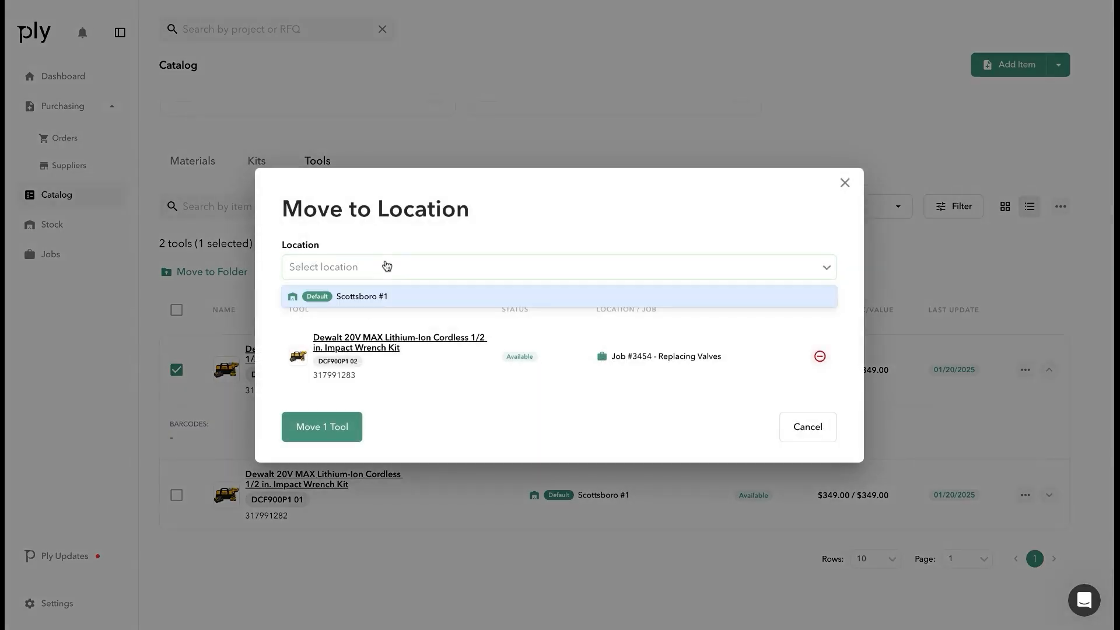
left_click(841, 187)
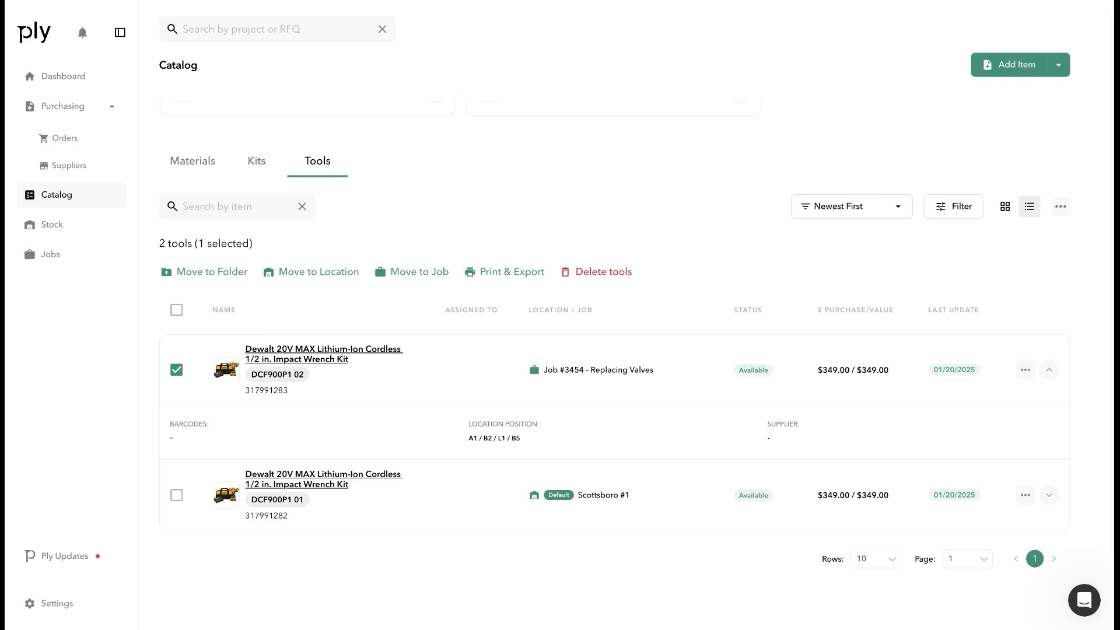
Return to the Materials tab and leave the Newest First sort unchanged
left_click(197, 170)
scroll(332, 278, "up", 2)
scroll(331, 279, "up", 2)
scroll(377, 300, "down", 2)
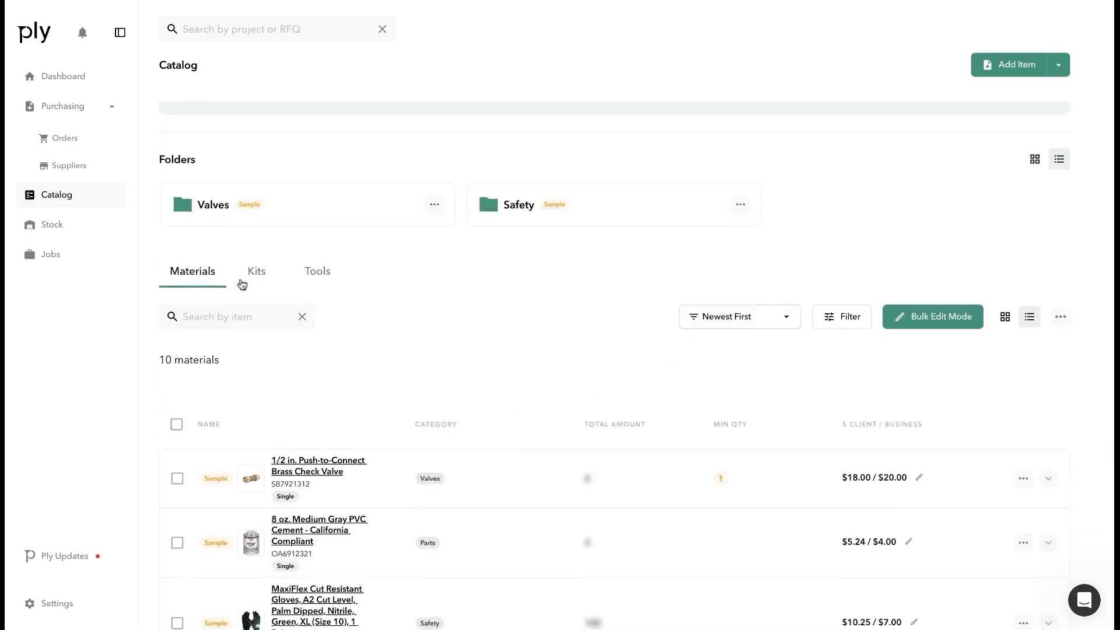
left_click(752, 323)
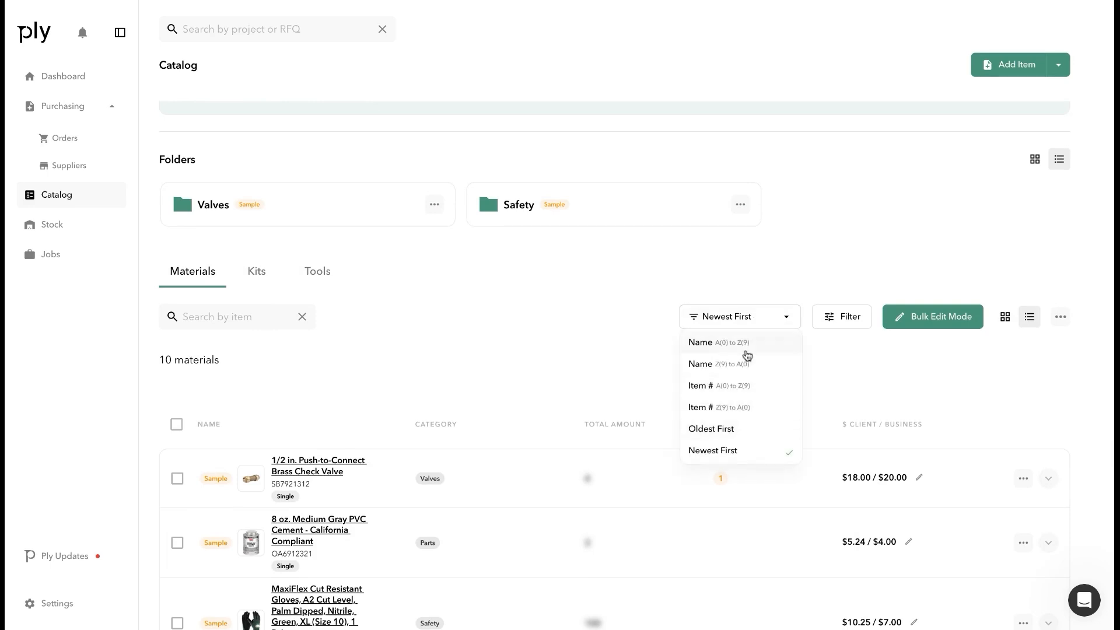
left_click(843, 321)
left_click(843, 321)
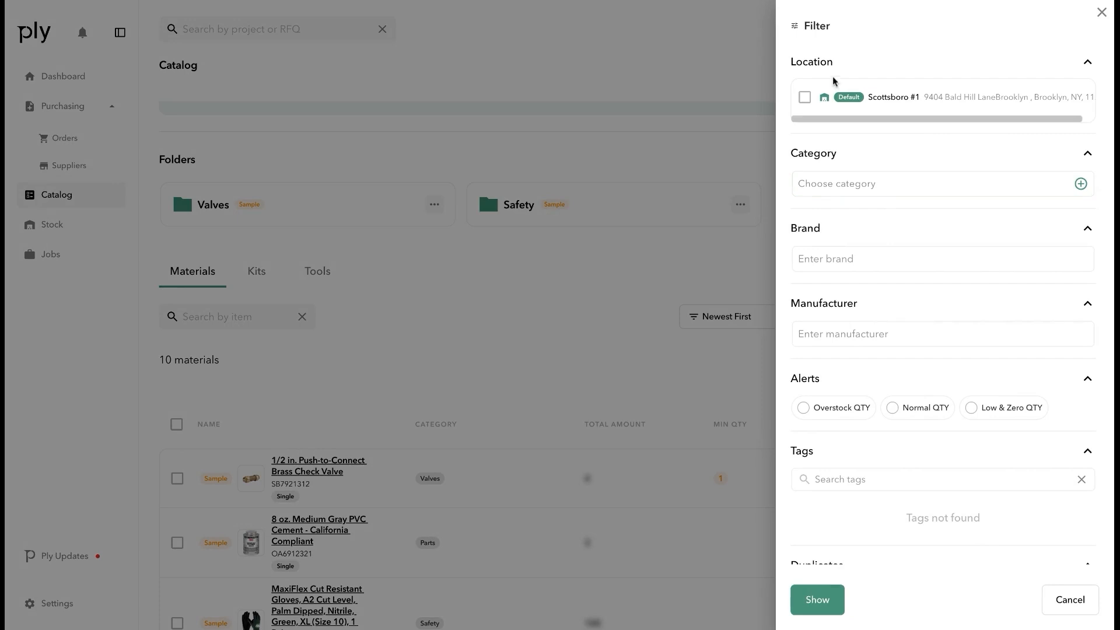
left_click(845, 181)
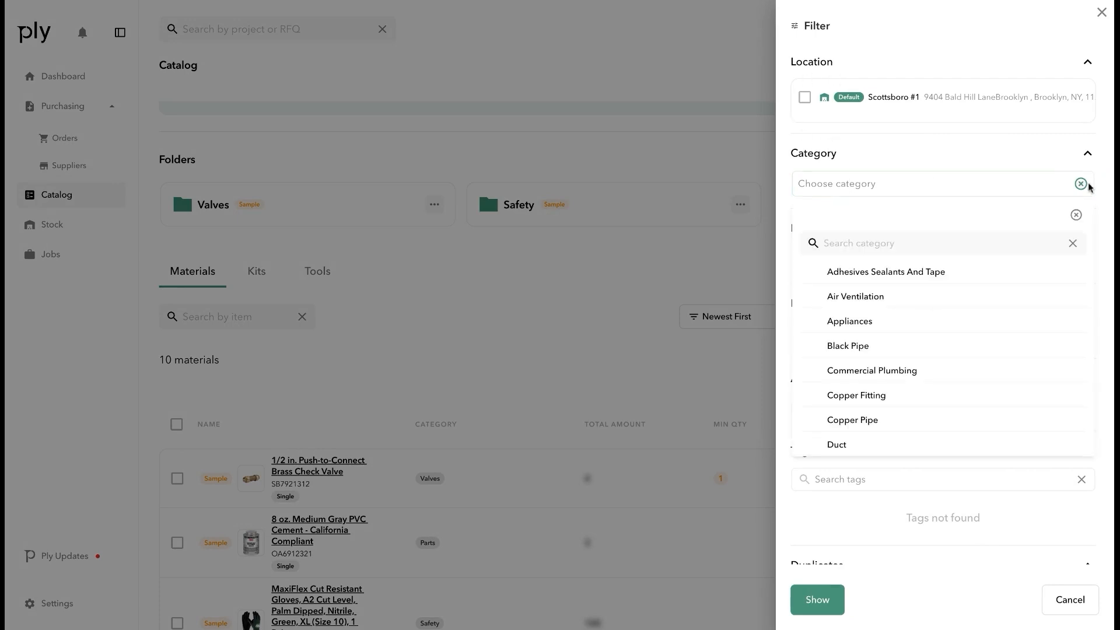
left_click(896, 155)
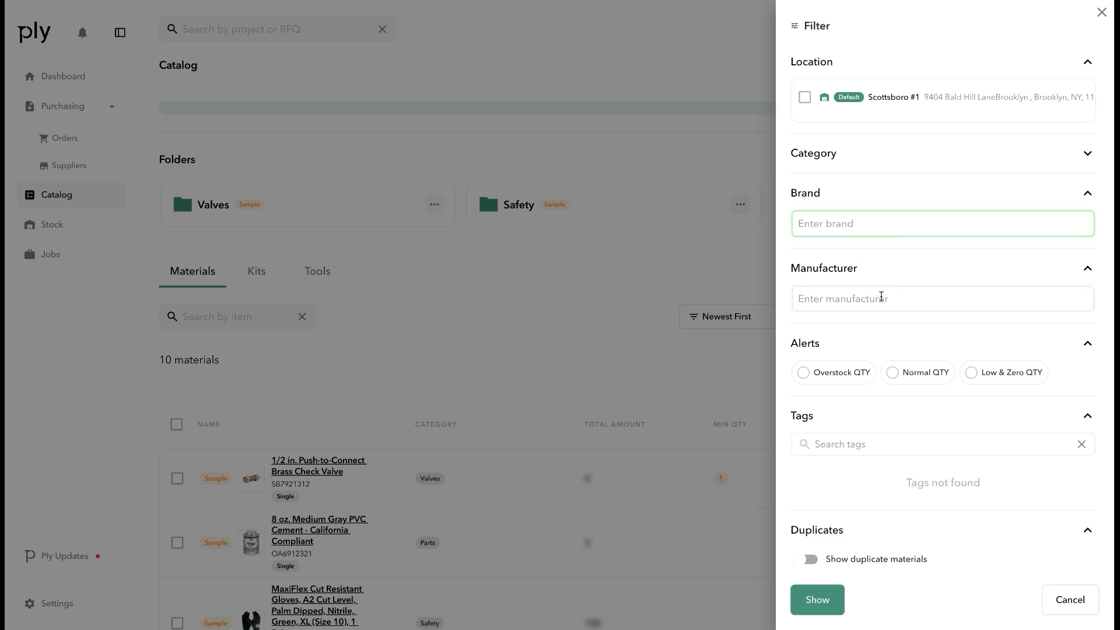
scroll(869, 341, "down", 1)
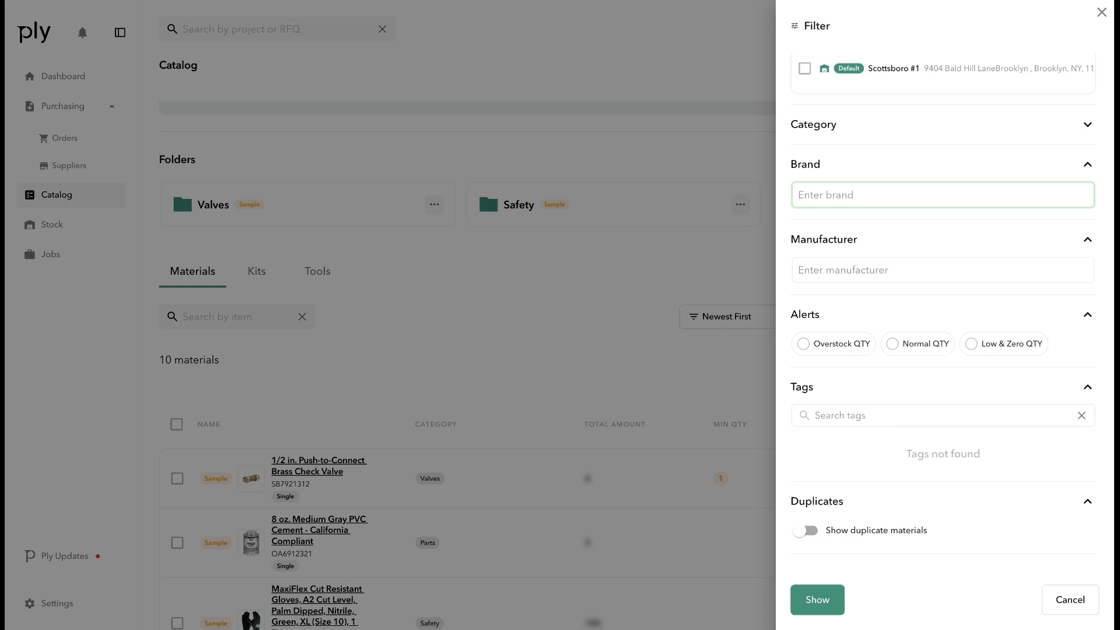
Close the filters and start creating a new material
left_click(673, 371)
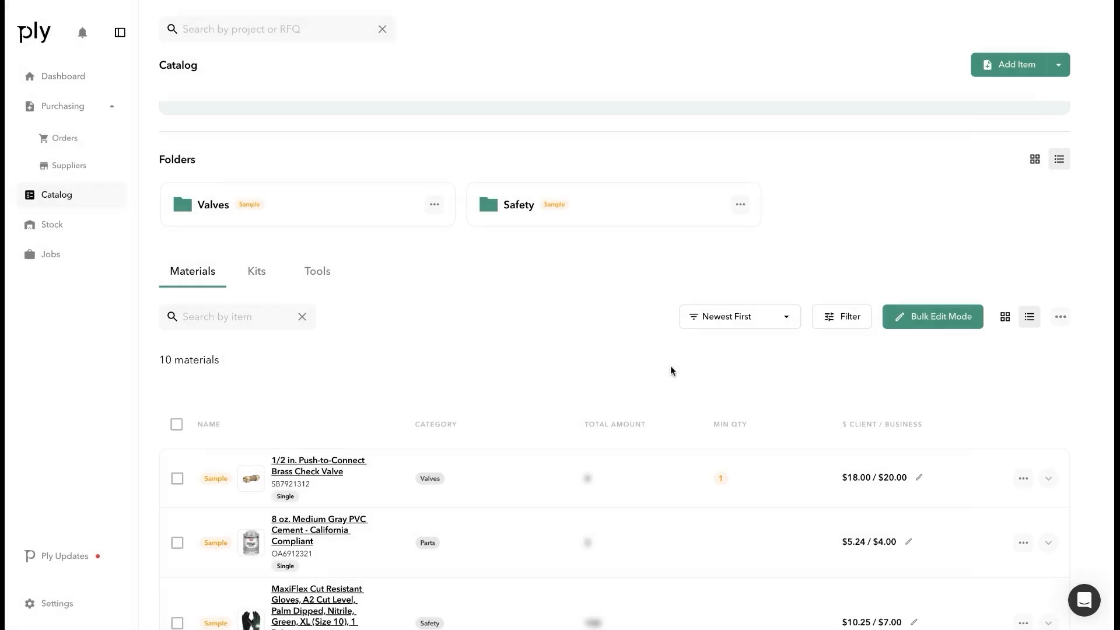
left_click(1055, 66)
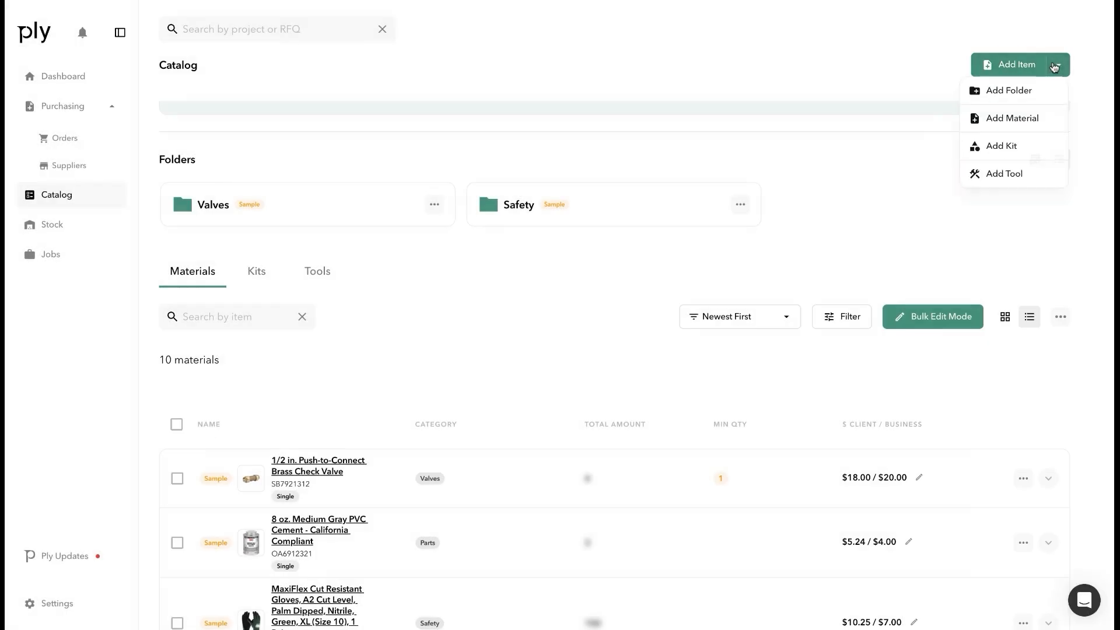
left_click(1014, 119)
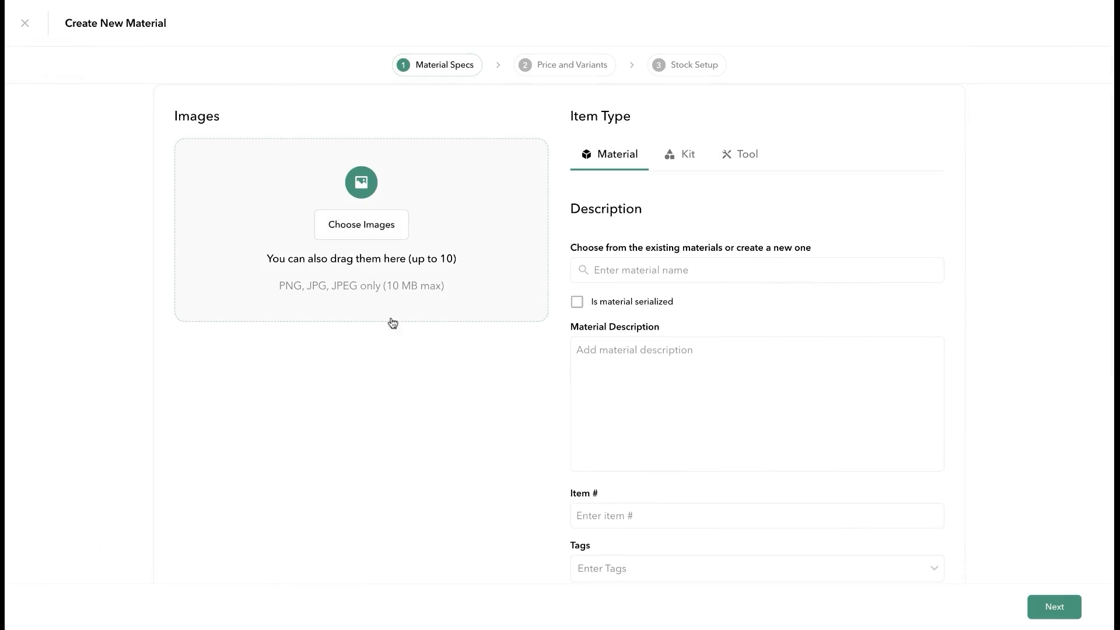
Choose 8 oz. Medium Gray PVC Cement as the base material, then remove it
left_click(640, 265)
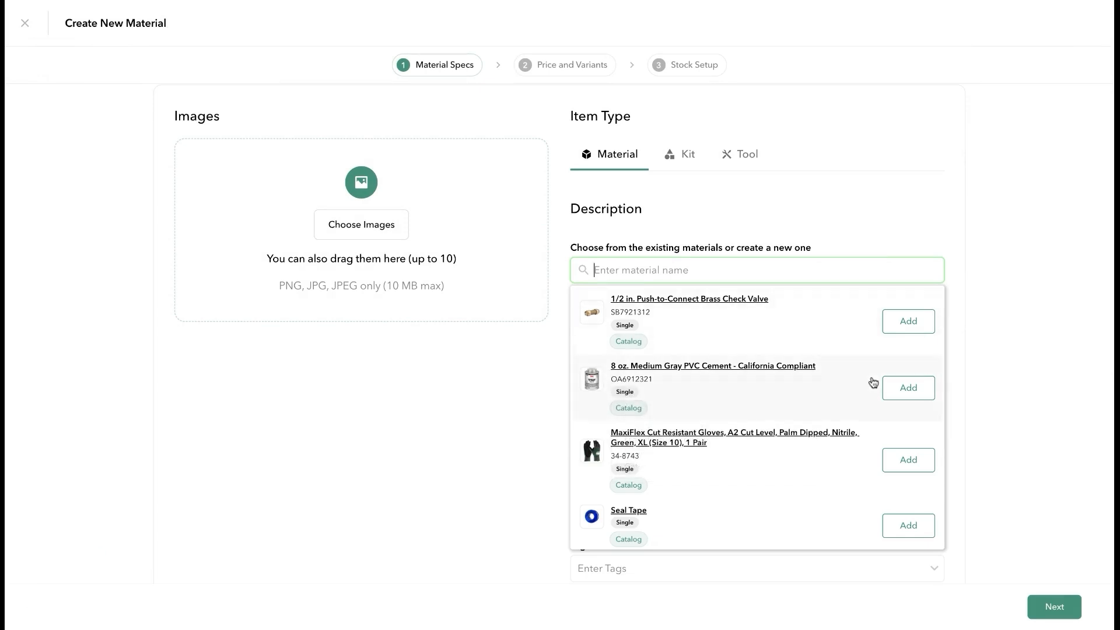
left_click(913, 389)
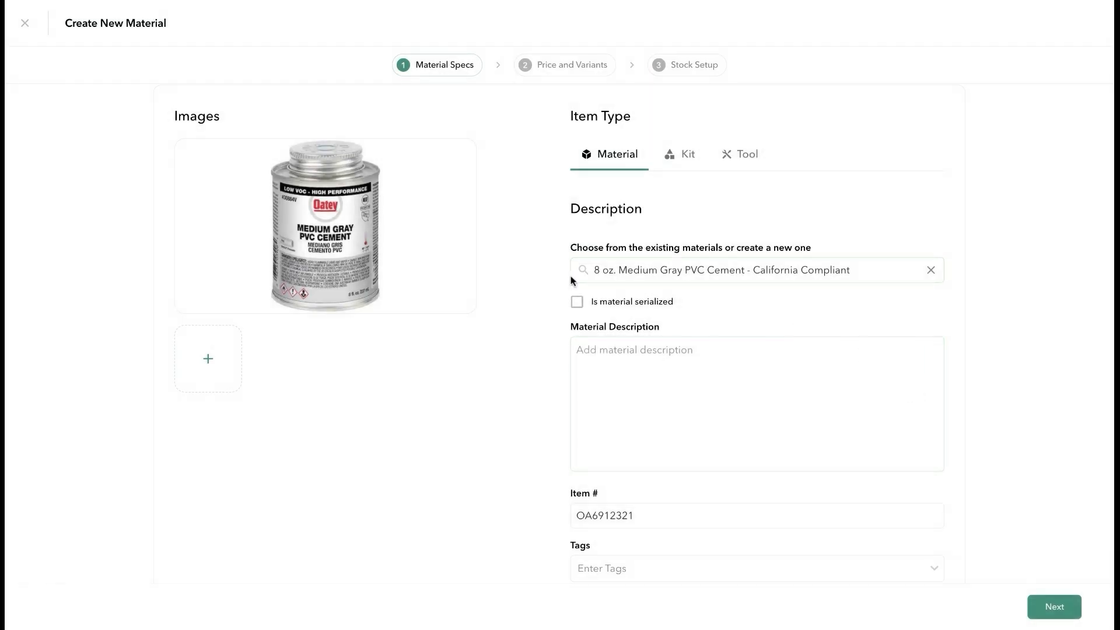
left_click(603, 272)
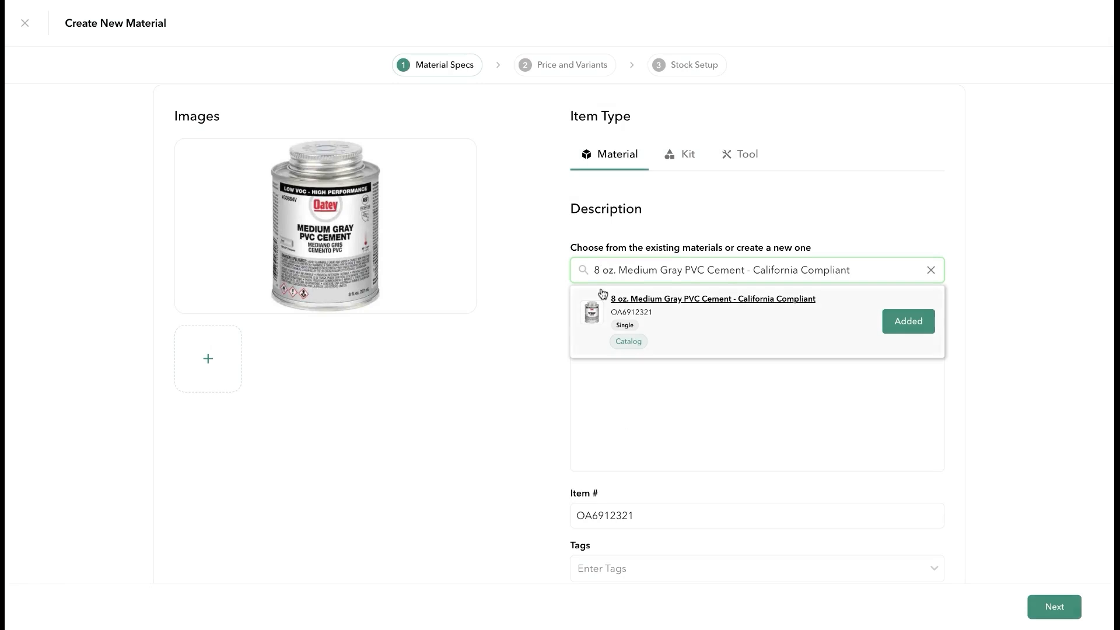
left_click(932, 271)
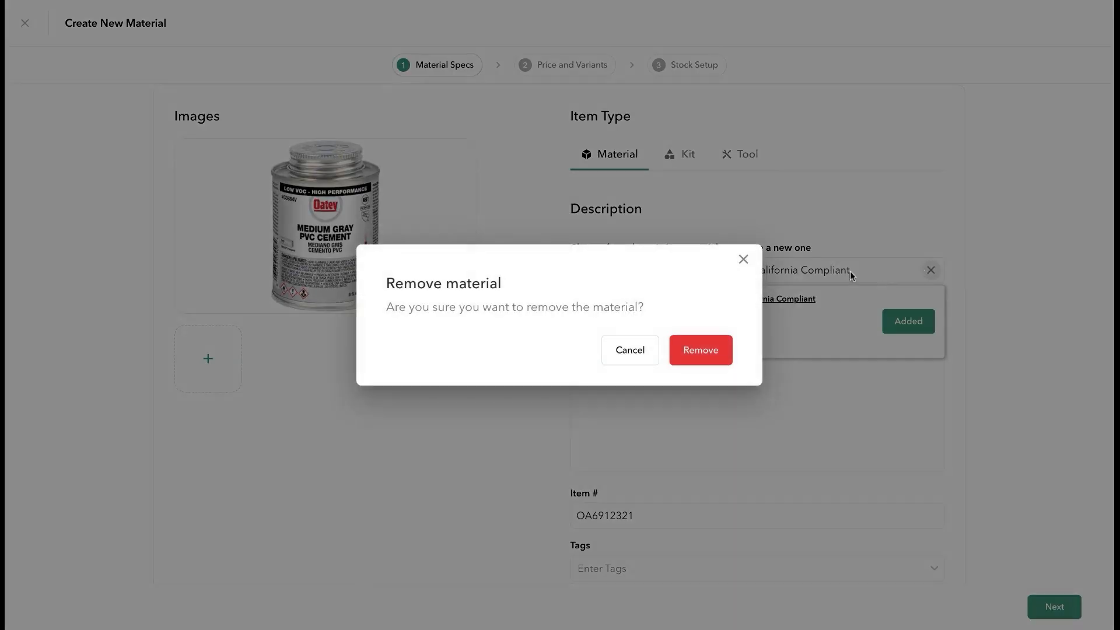
left_click(700, 350)
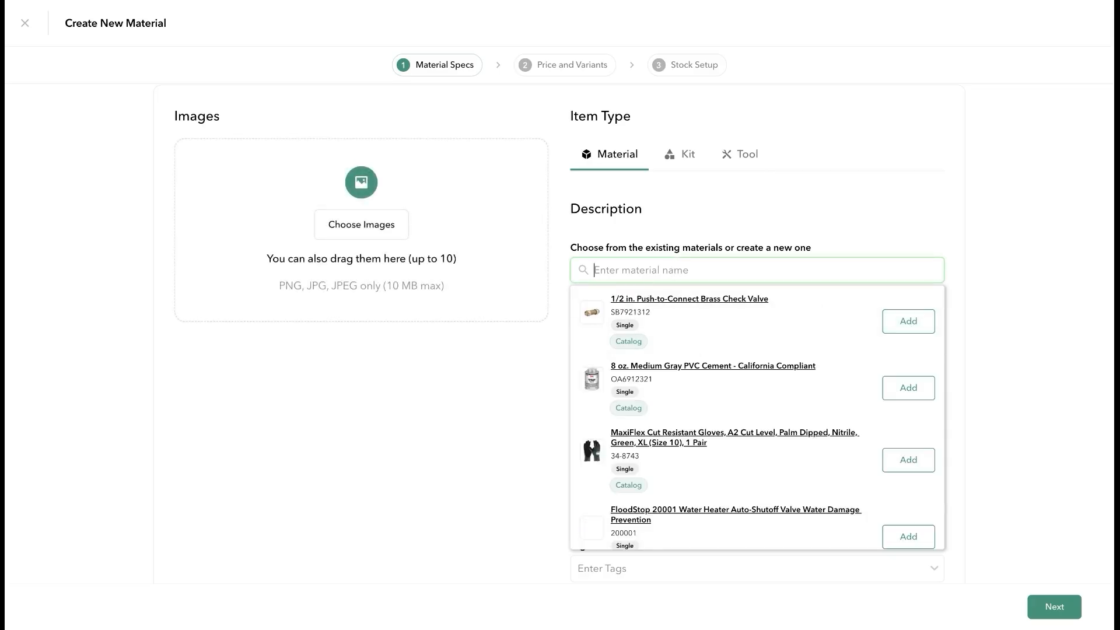
Add a new material named 'Test Material' and begin on its description
type("Test Material")
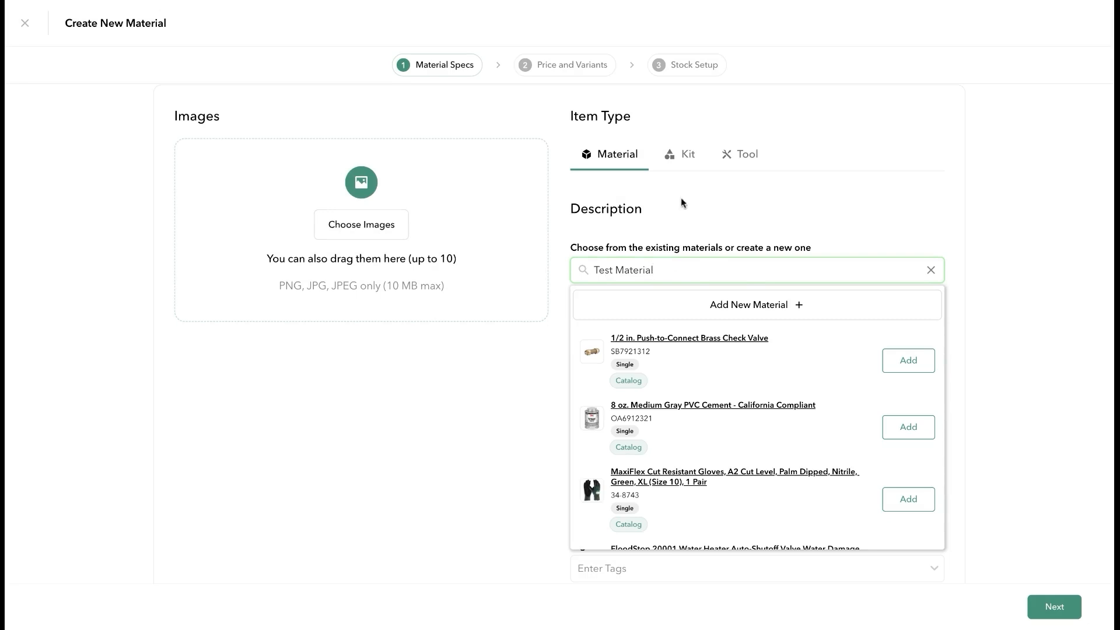
left_click(677, 199)
scroll(576, 350, "down", 1)
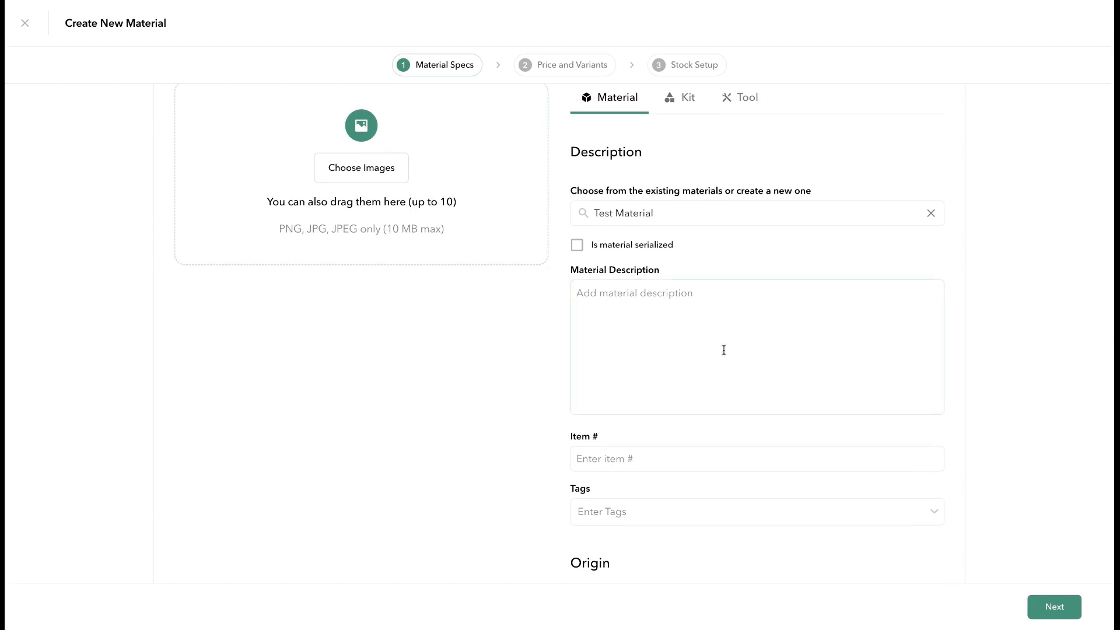
scroll(722, 349, "down", 2)
left_click(695, 259)
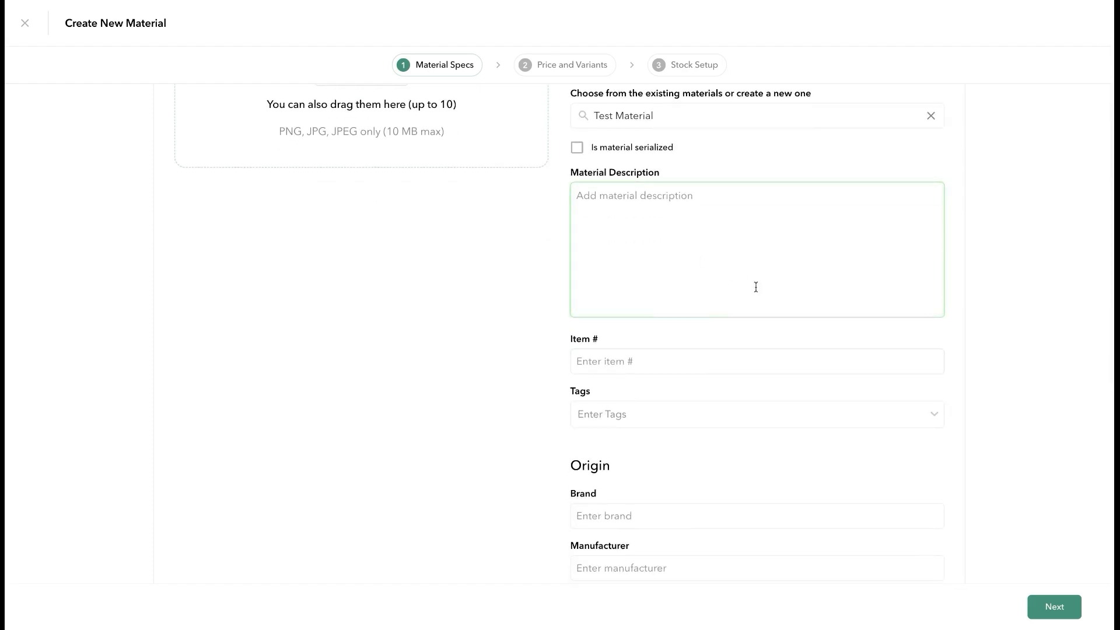
Set Test Material's measurement unit to Bag and continue to Price and Variants
scroll(755, 285, "down", 3)
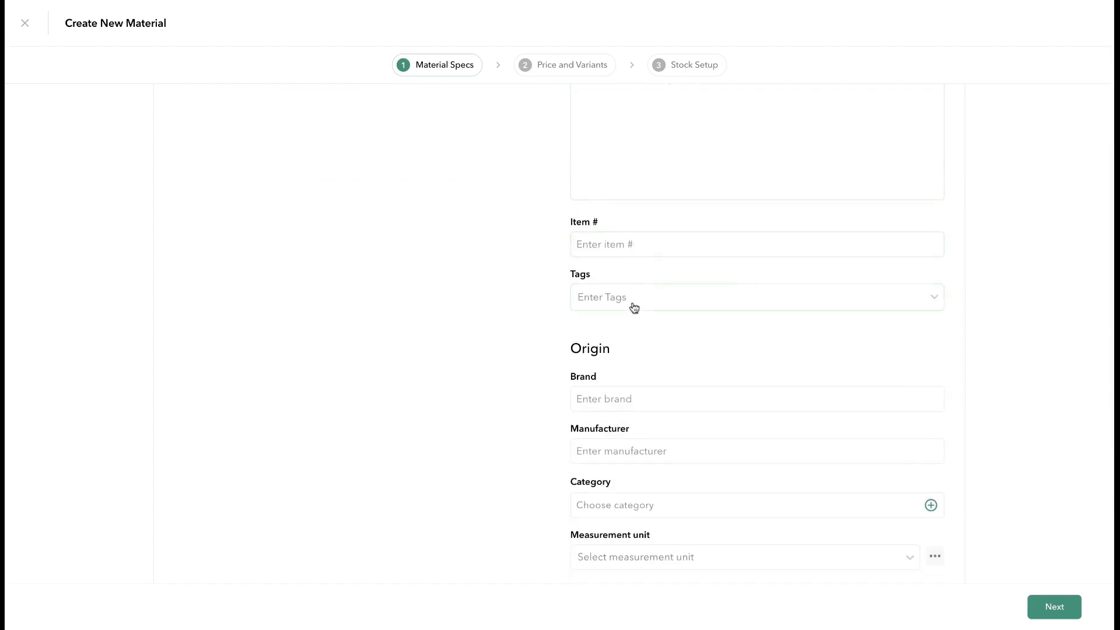
scroll(730, 395, "down", 3)
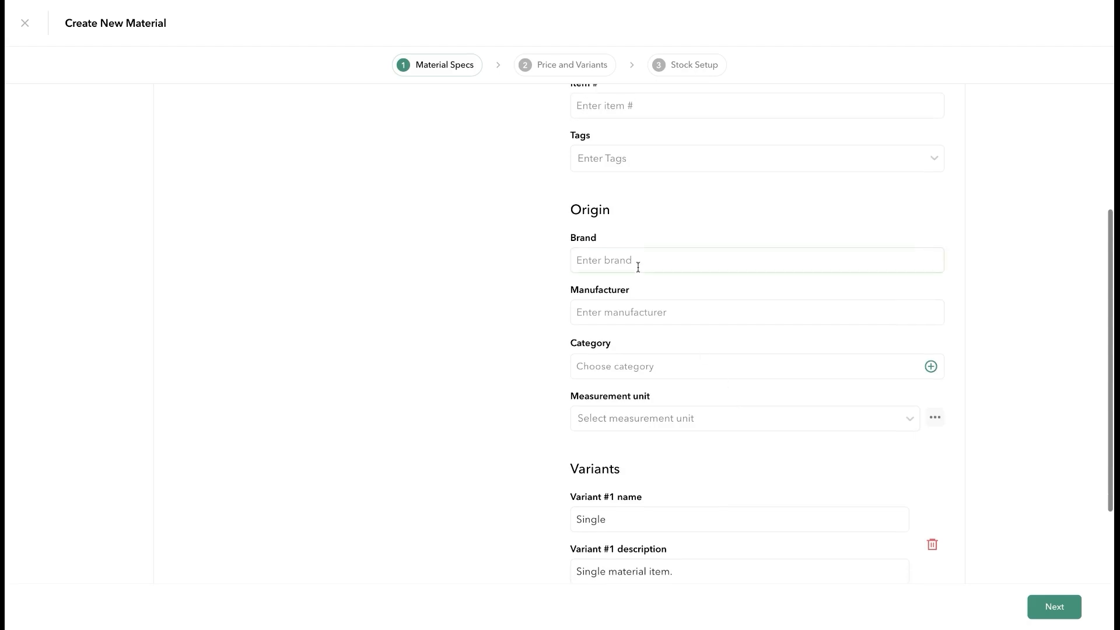
left_click(682, 411)
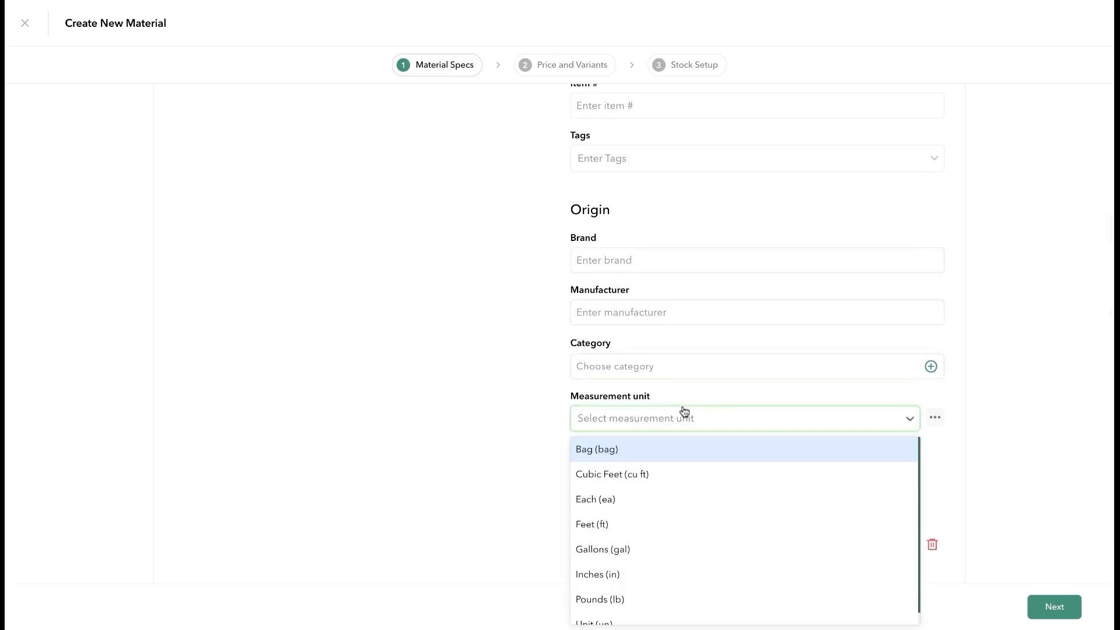
left_click(680, 452)
scroll(723, 478, "down", 2)
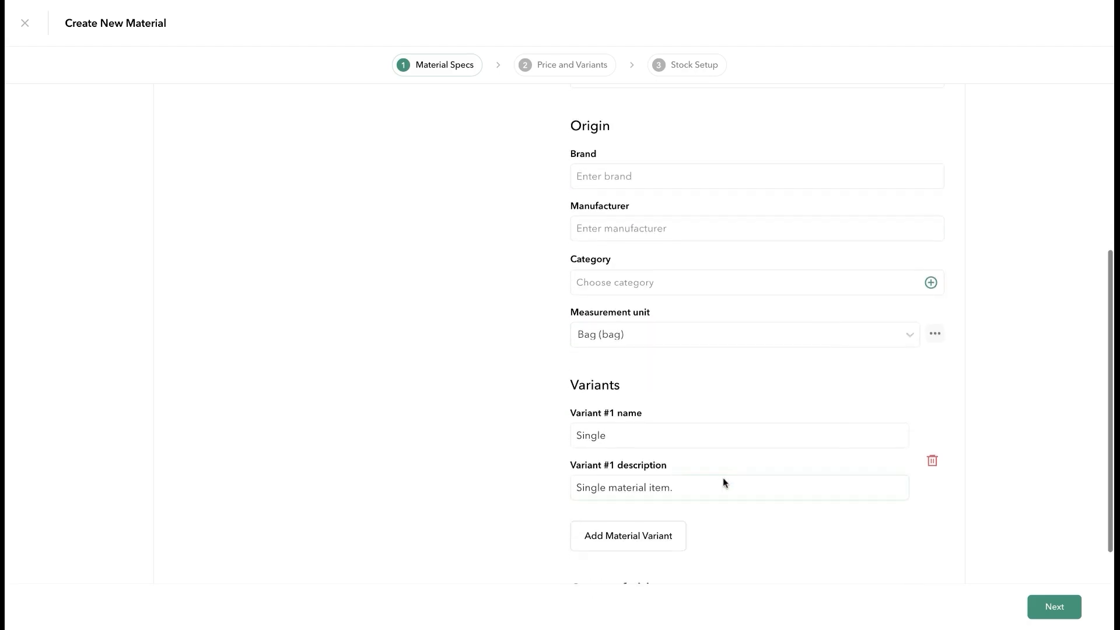
scroll(723, 479, "down", 4)
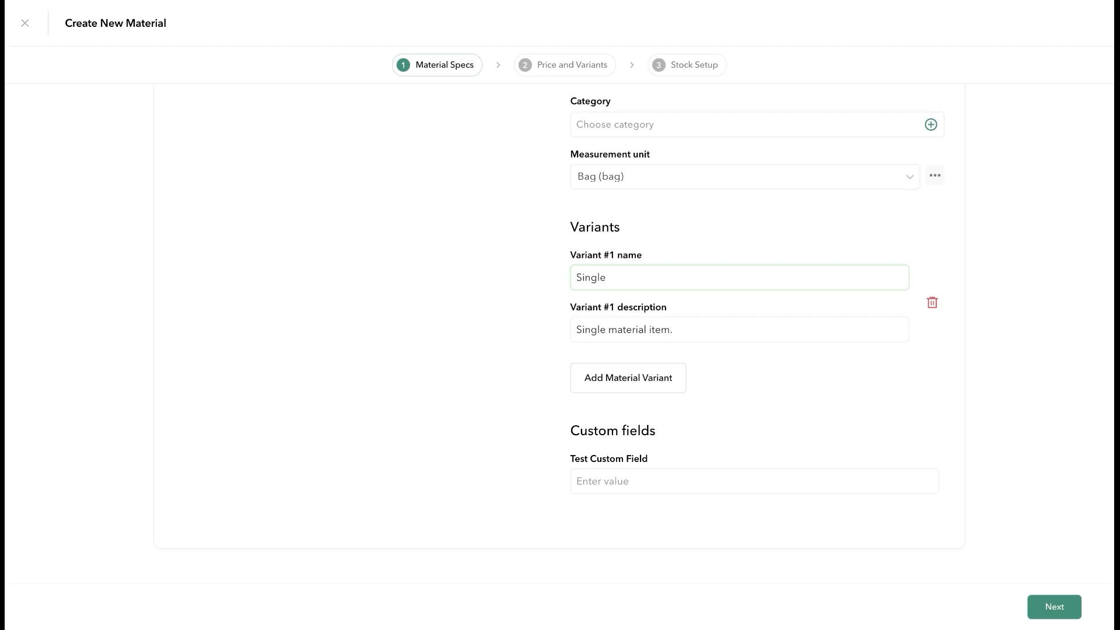
left_click(863, 466)
left_click(585, 482)
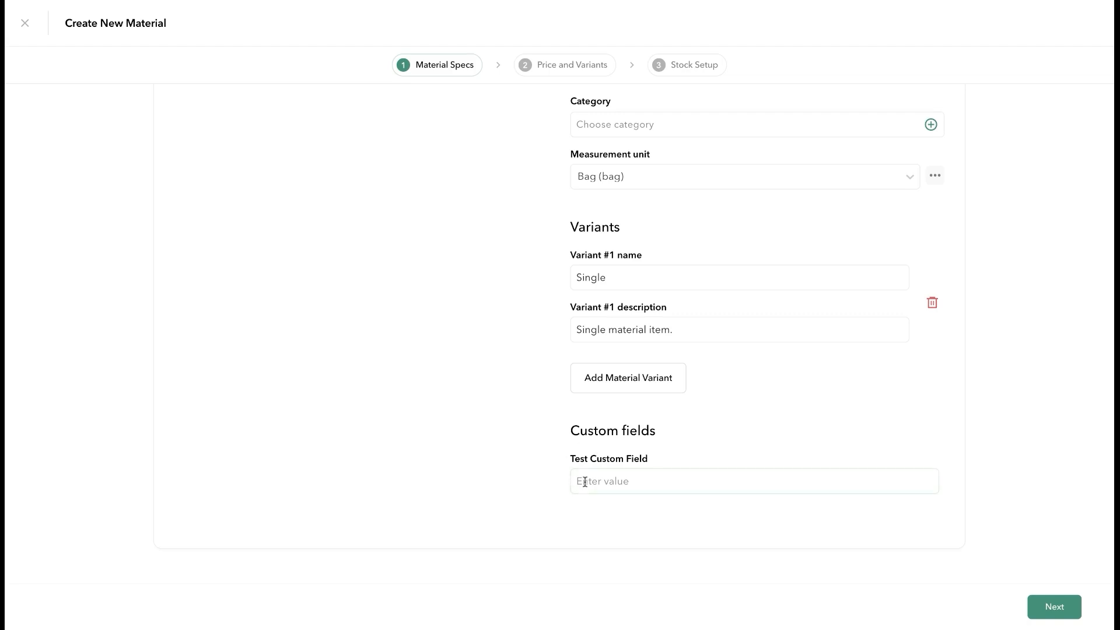
left_click(1049, 606)
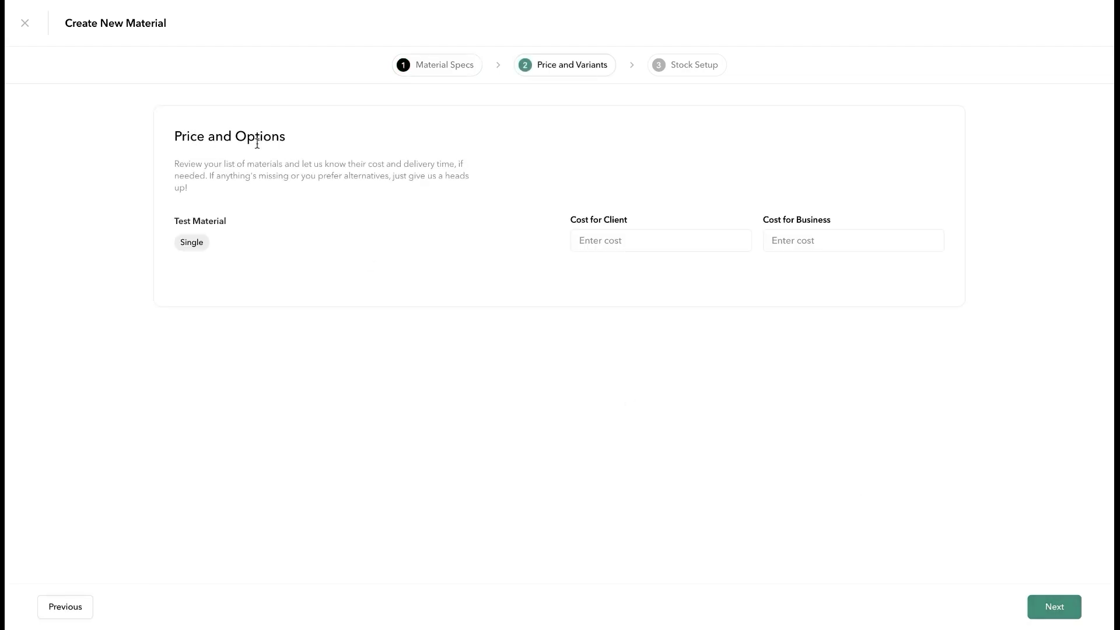
Set the material's client cost to 1.00 and business cost to 0.50
left_click(591, 241)
type("1.00")
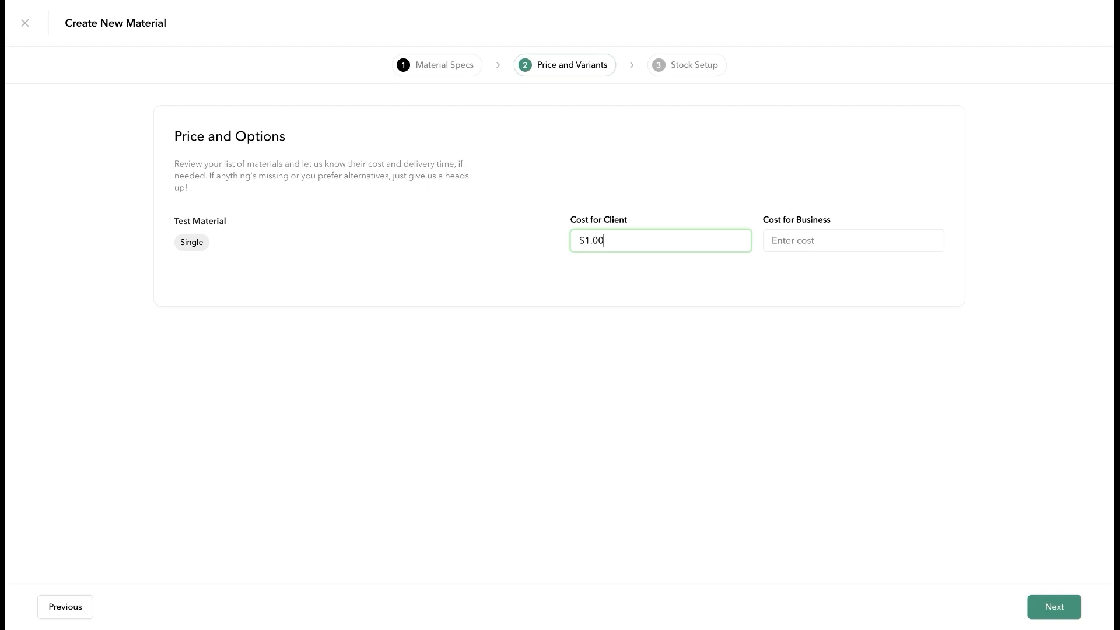
key("Tab")
type(".50")
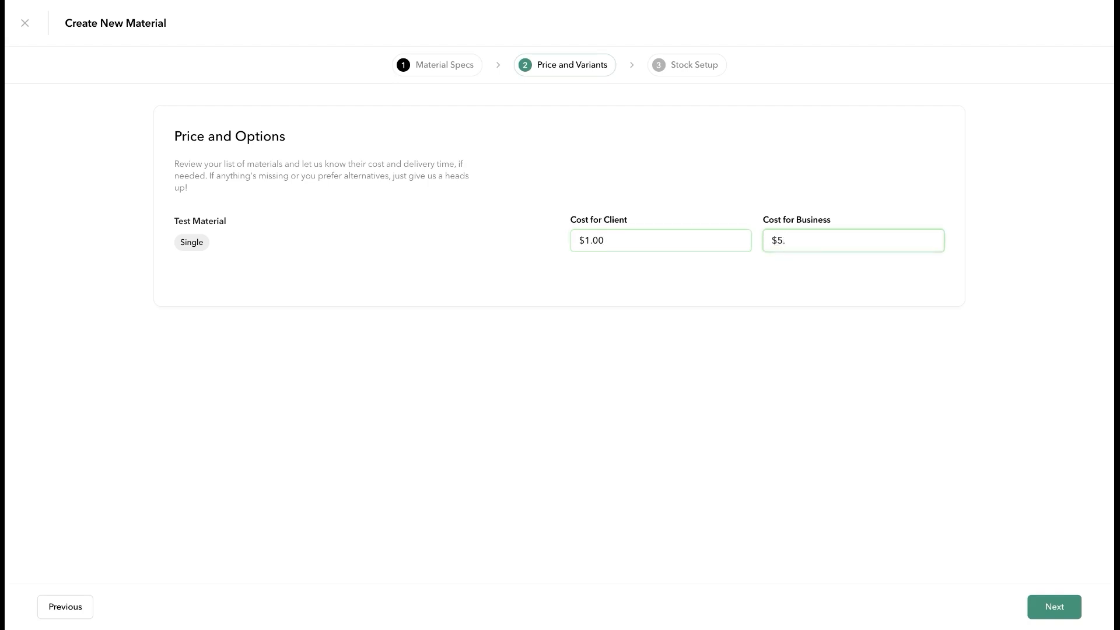
key("BackSpace")
key("BackSpace")
key("BackSpace")
type("0.50")
Add a Scottsboro #1 stock location with a starting quantity of 12
left_click(1052, 608)
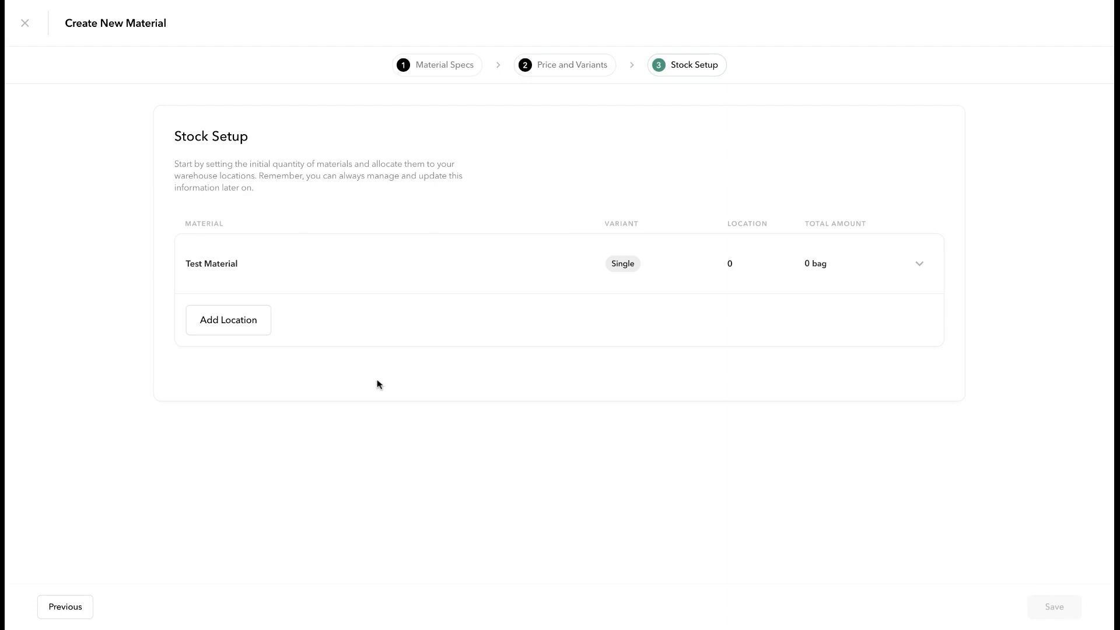
left_click(243, 332)
left_click(341, 370)
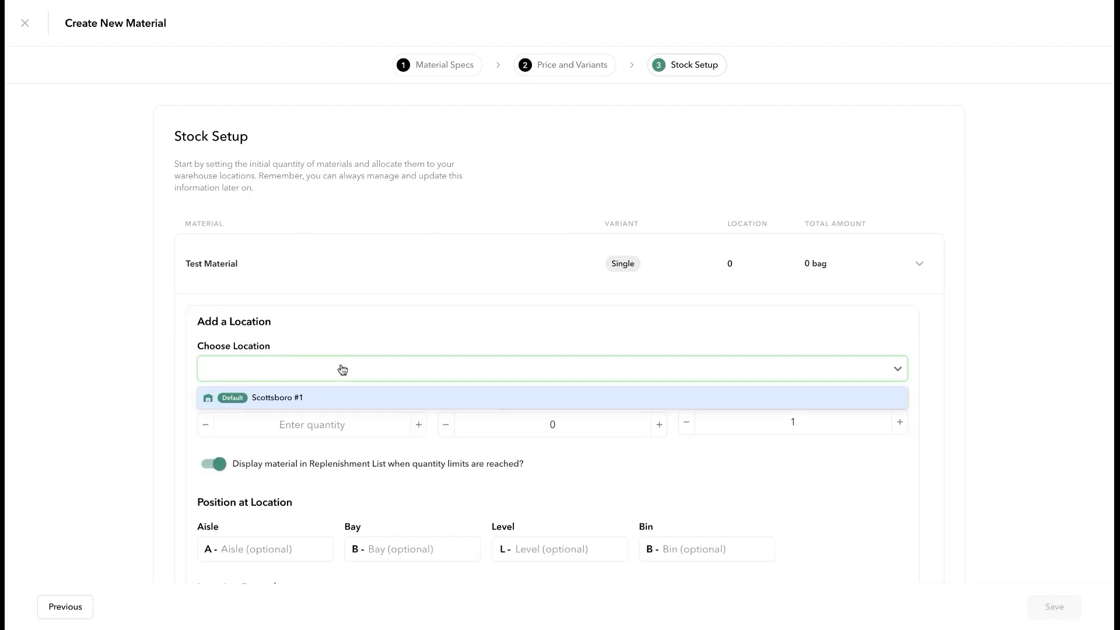
left_click(324, 398)
scroll(325, 398, "down", 2)
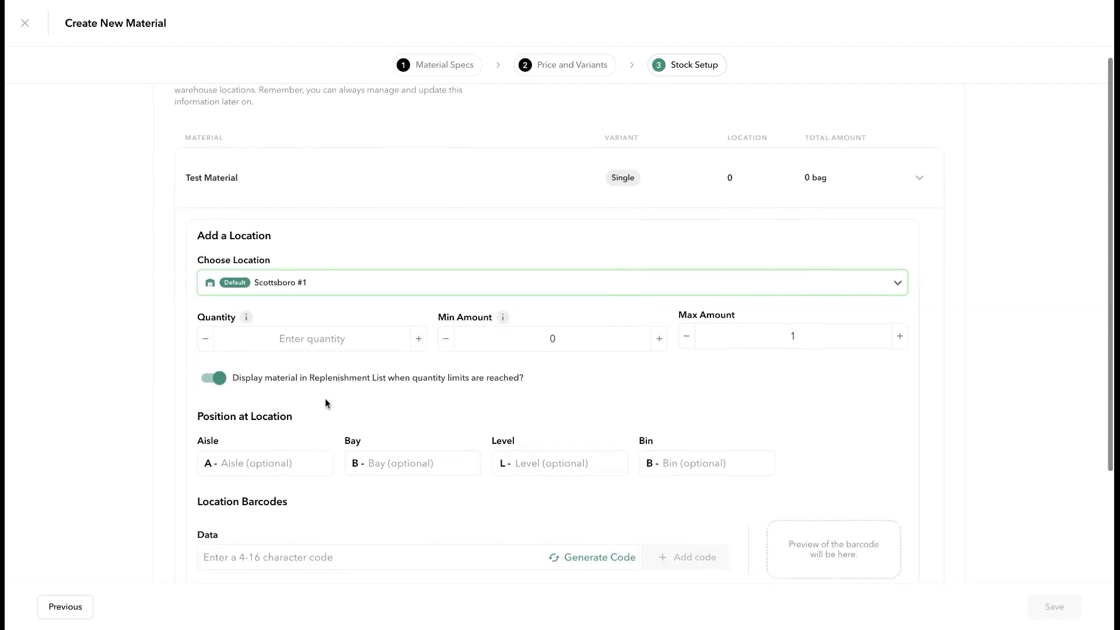
left_click(358, 335)
type("12")
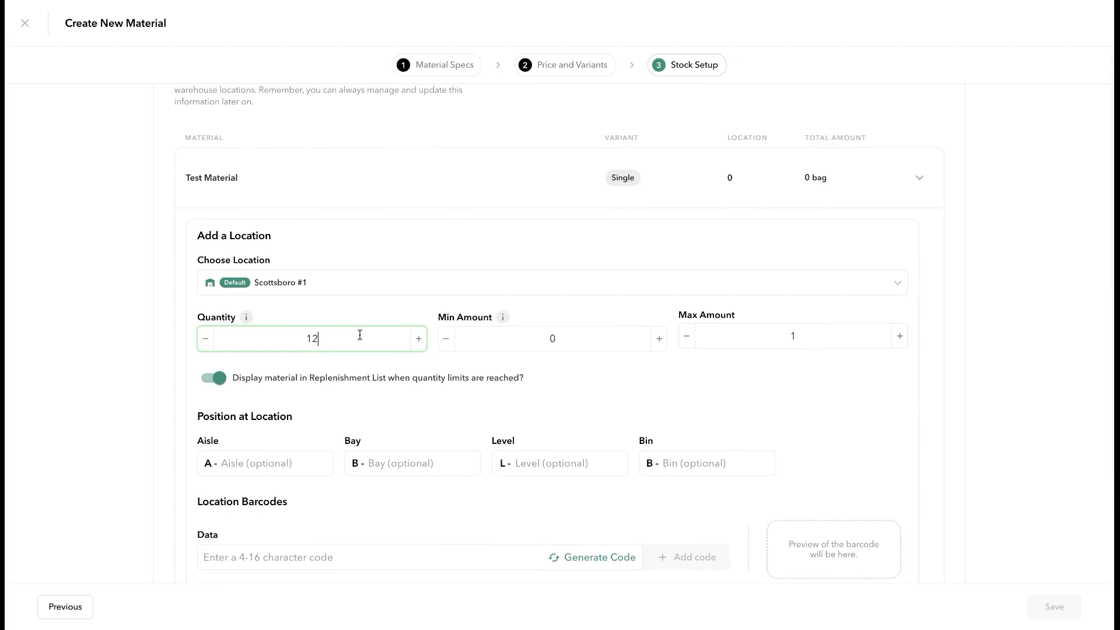
left_click(574, 343)
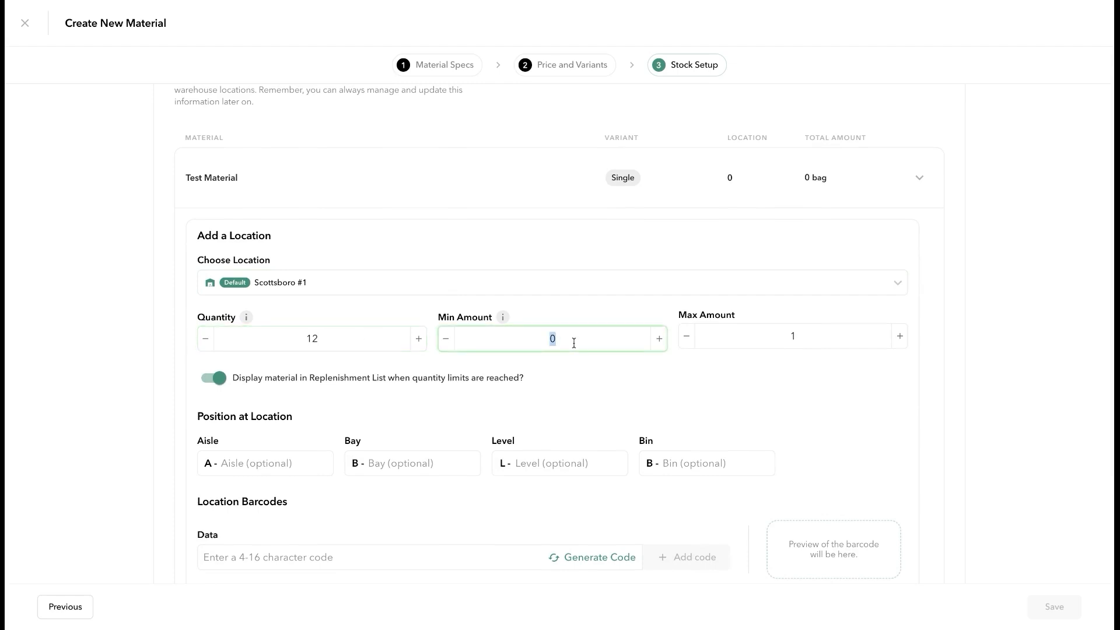
left_click(799, 342)
Set the stock position to aisle 1, bay 2, level 3, bin 4
scroll(692, 383, "down", 2)
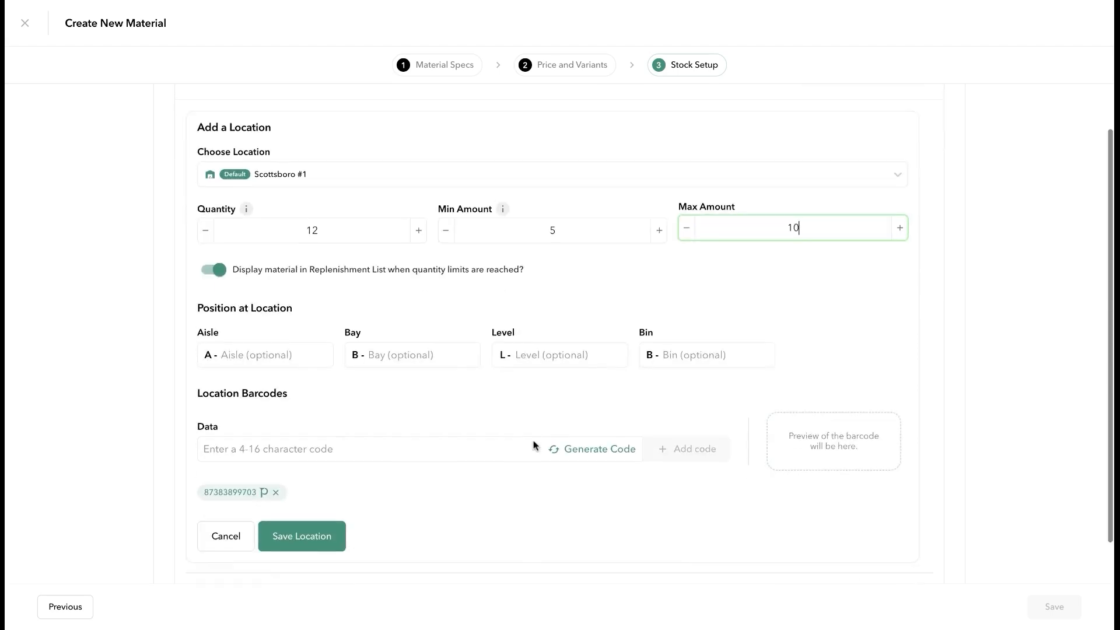
left_click(254, 349)
type("1")
left_click(393, 350)
type("2")
left_click(530, 350)
type("3")
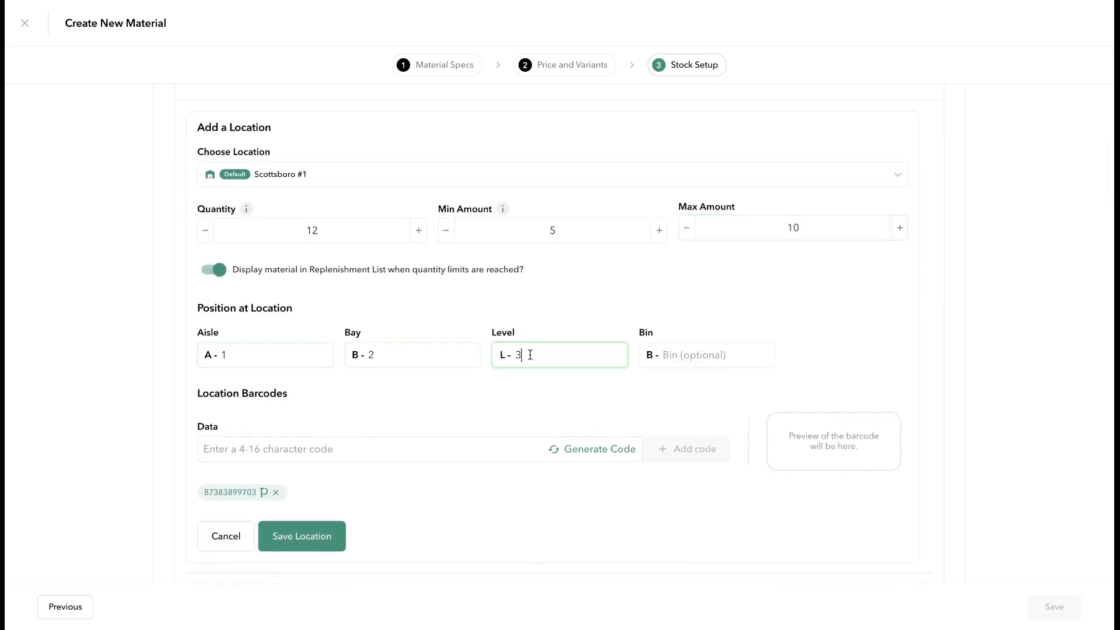
left_click(663, 349)
type("4")
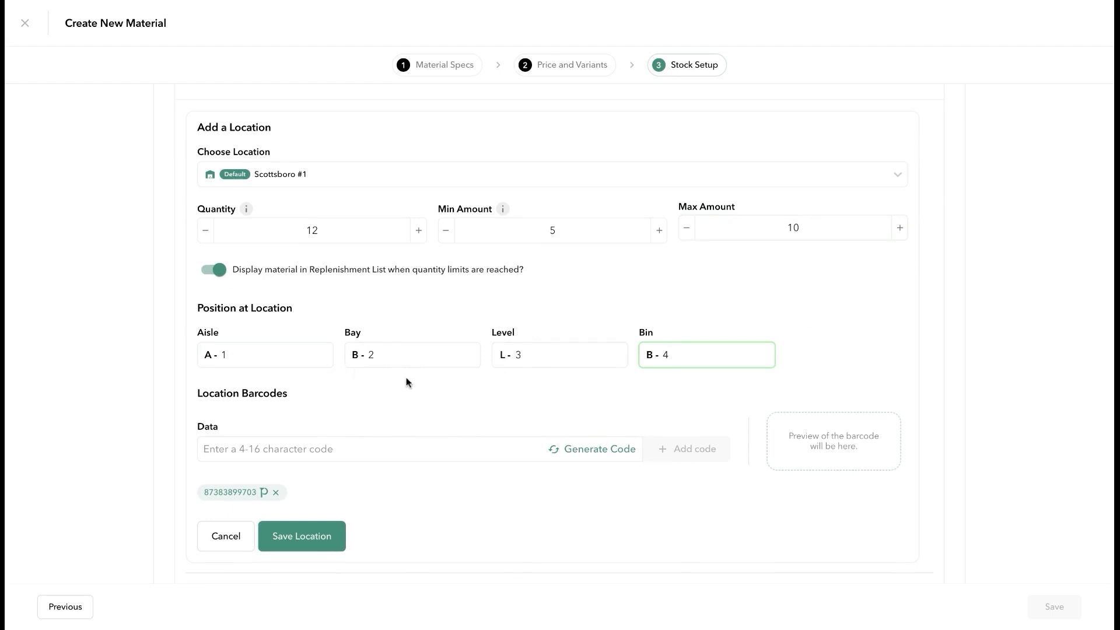
Generate and attach a barcode, save the Scottsboro #1 location, and save the material
scroll(485, 397, "down", 2)
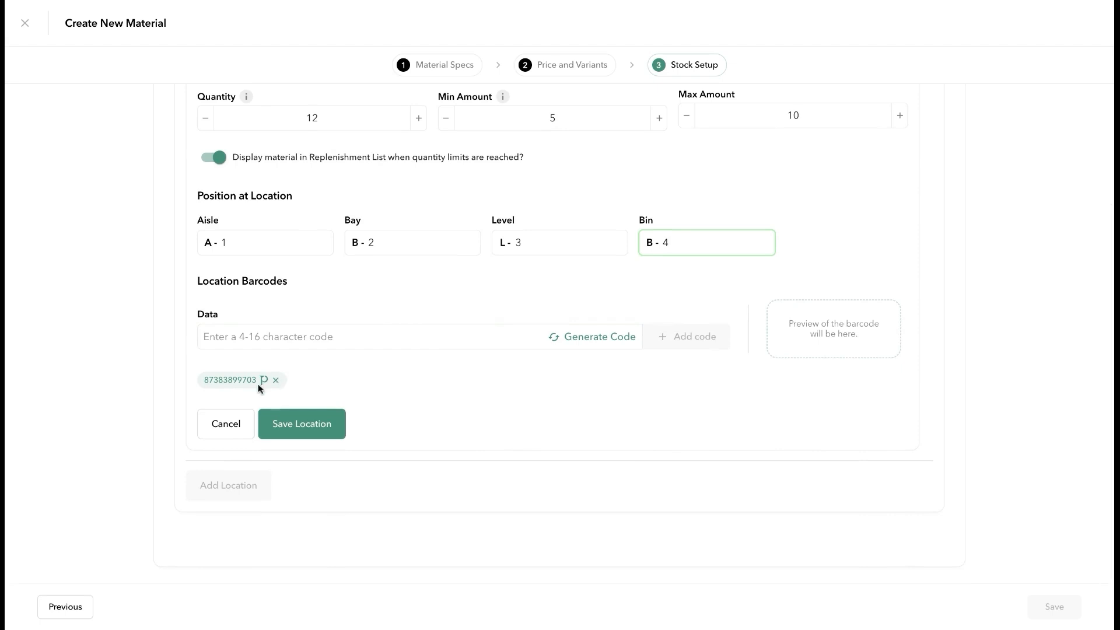
left_click(387, 330)
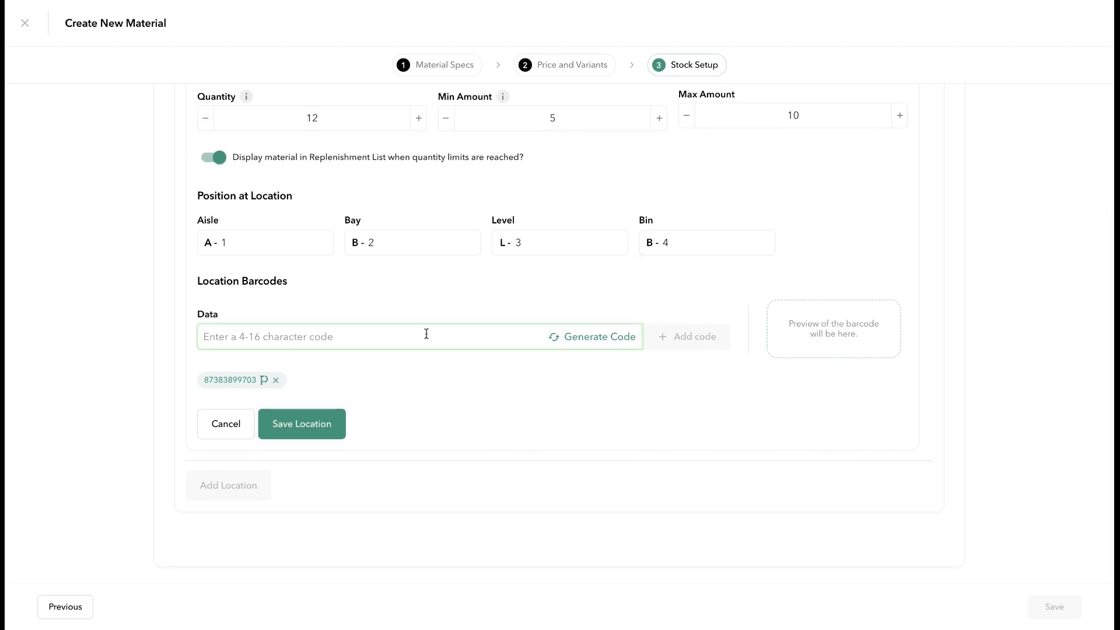
left_click(569, 338)
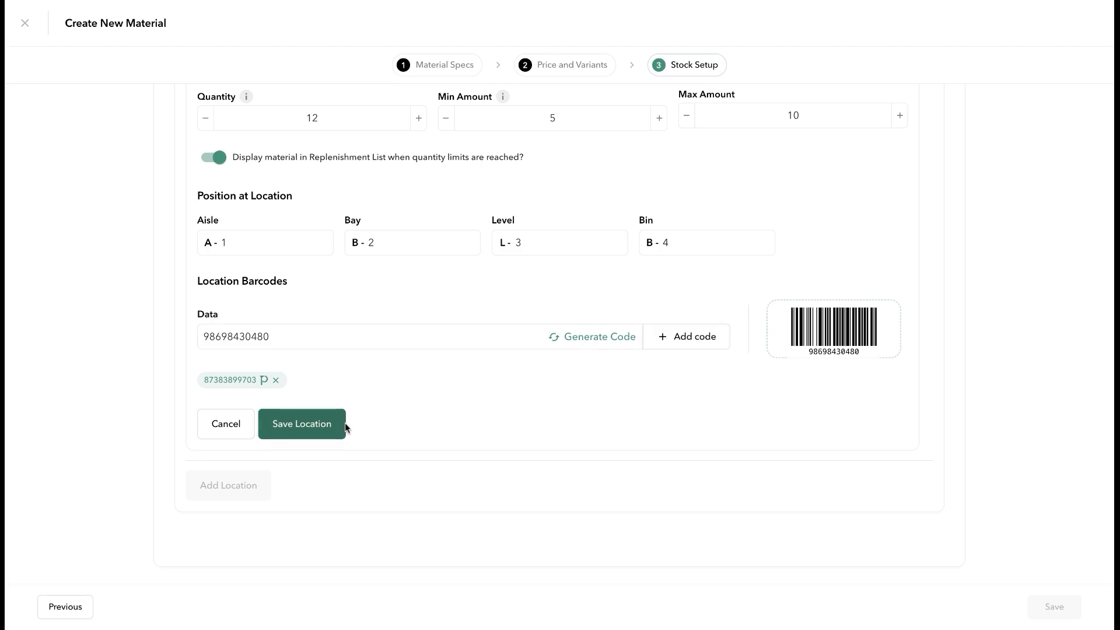
left_click(683, 336)
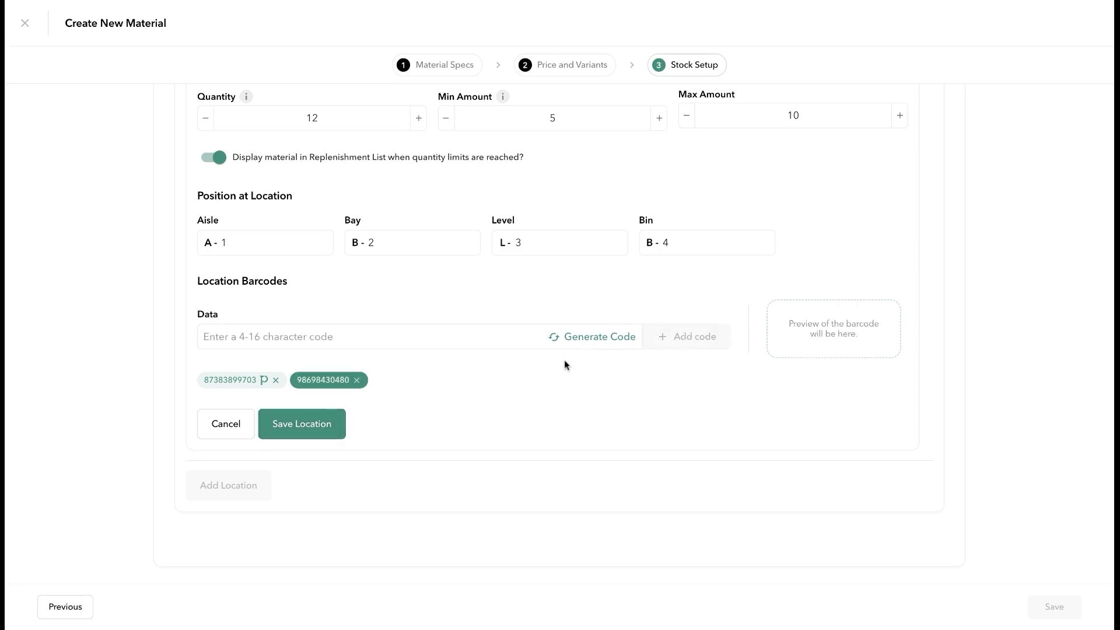
left_click(338, 423)
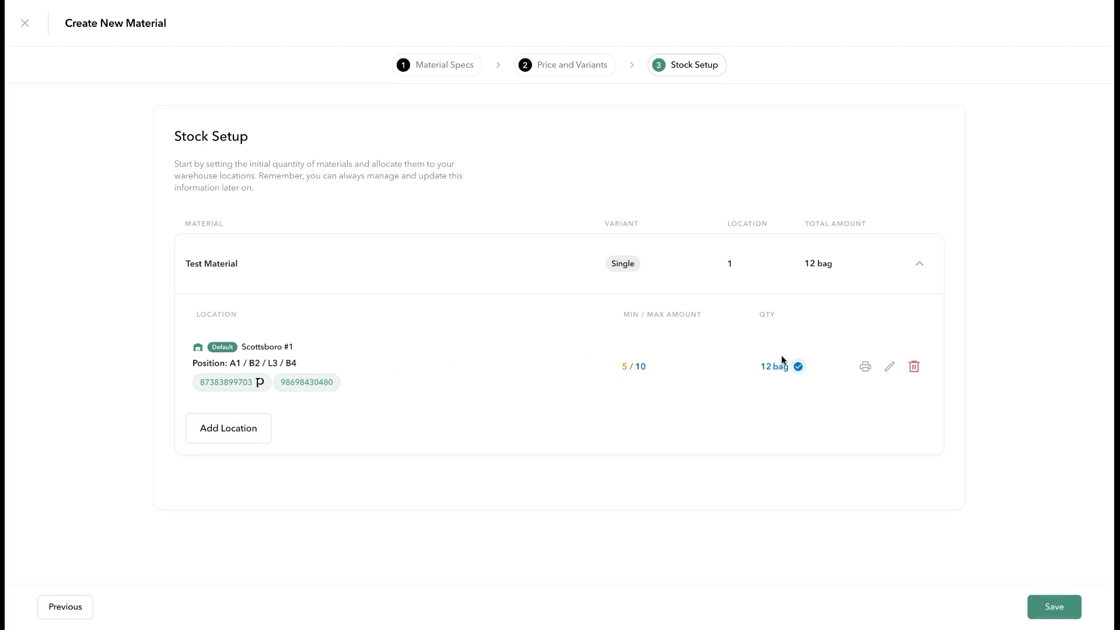
left_click(1054, 607)
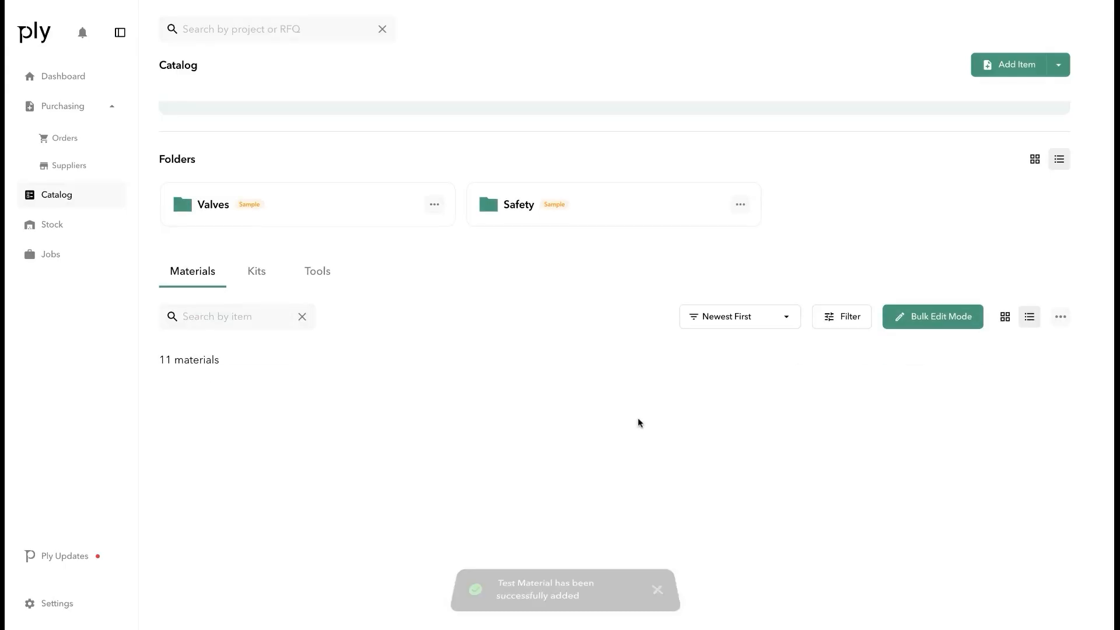
Start creating a new kit from the Add Item menu
scroll(509, 381, "down", 2)
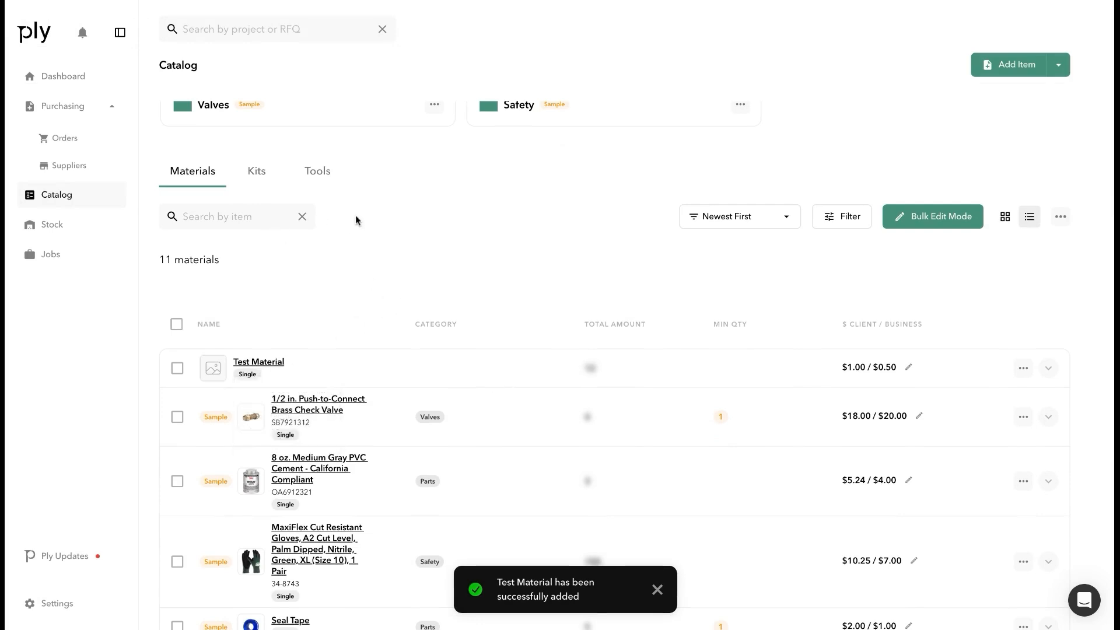
scroll(355, 216, "up", 1)
scroll(355, 214, "up", 1)
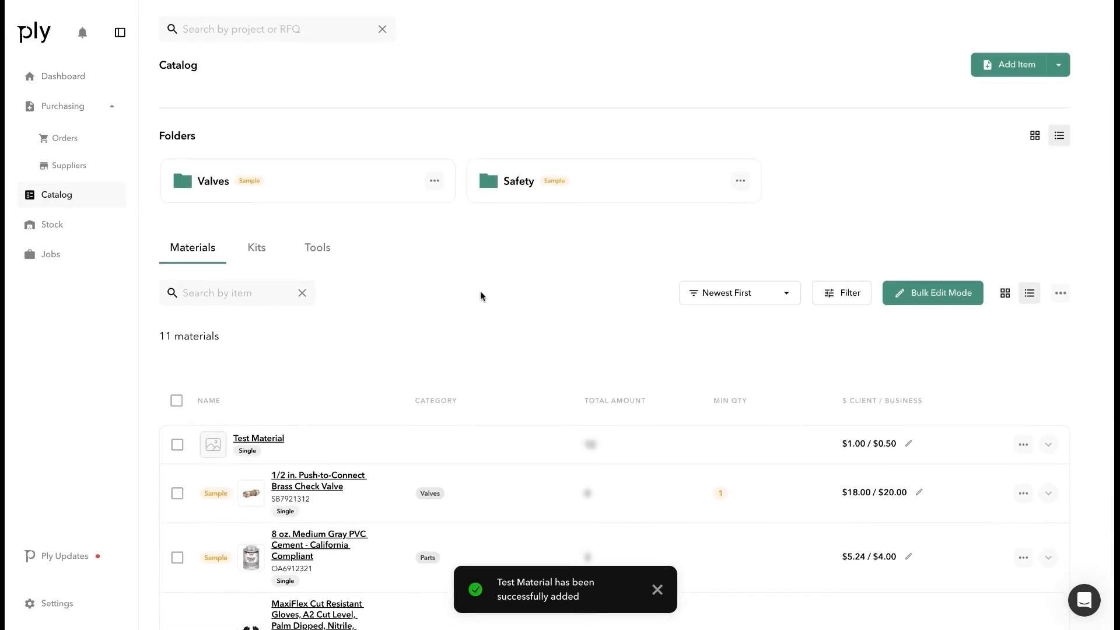
left_click(1059, 68)
left_click(1016, 146)
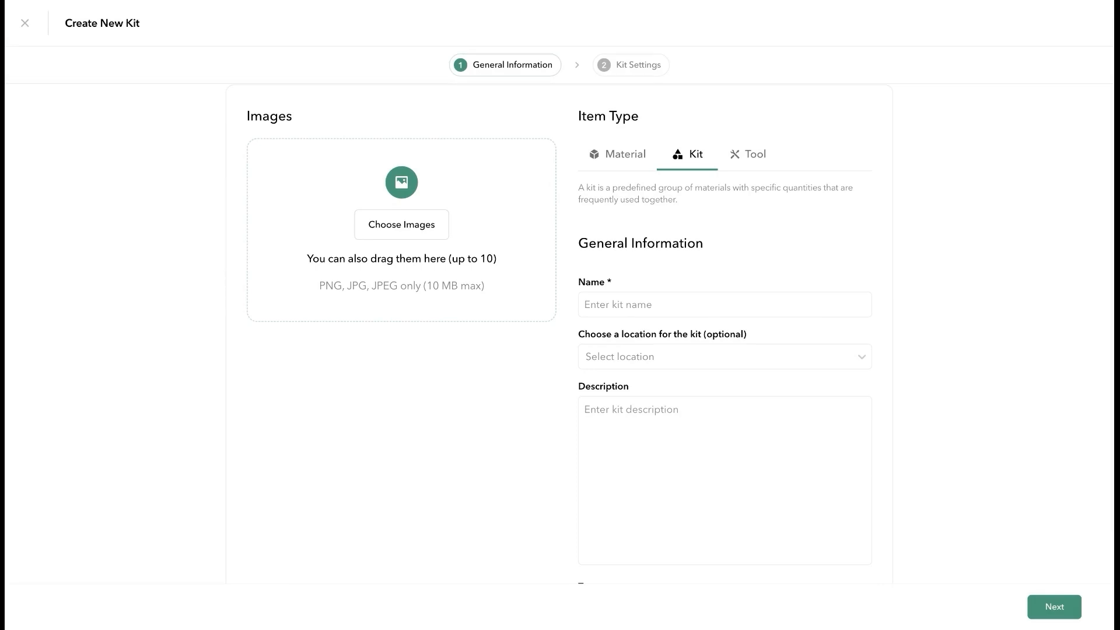
Name the kit 'Test Kit' and set its location to Scottsboro #1
left_click(633, 304)
left_click(341, 420)
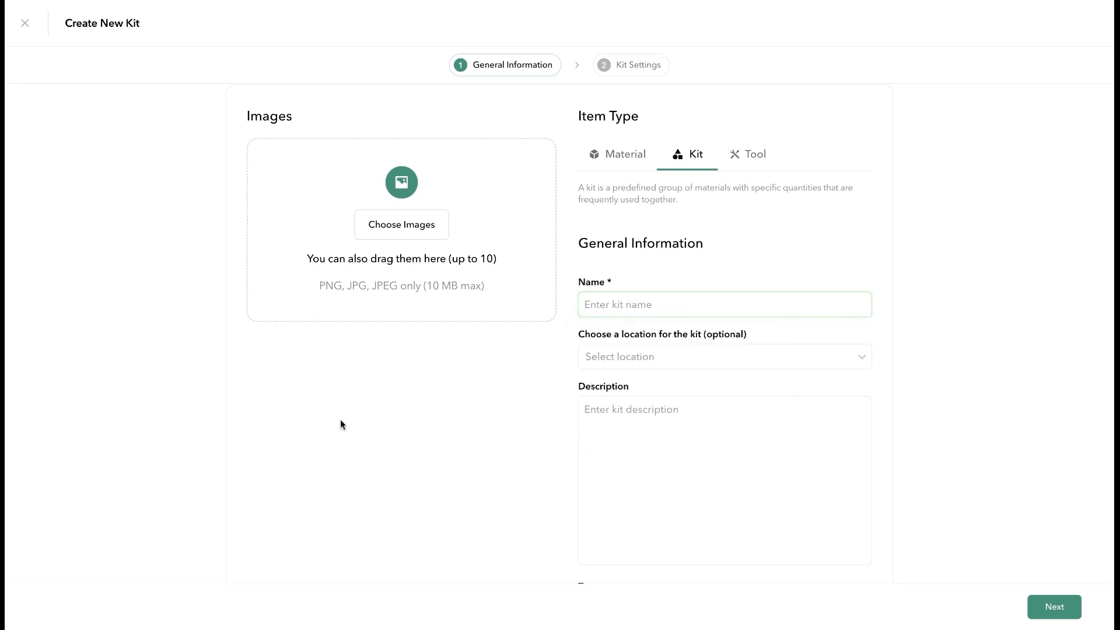
left_click(631, 296)
type("Tes")
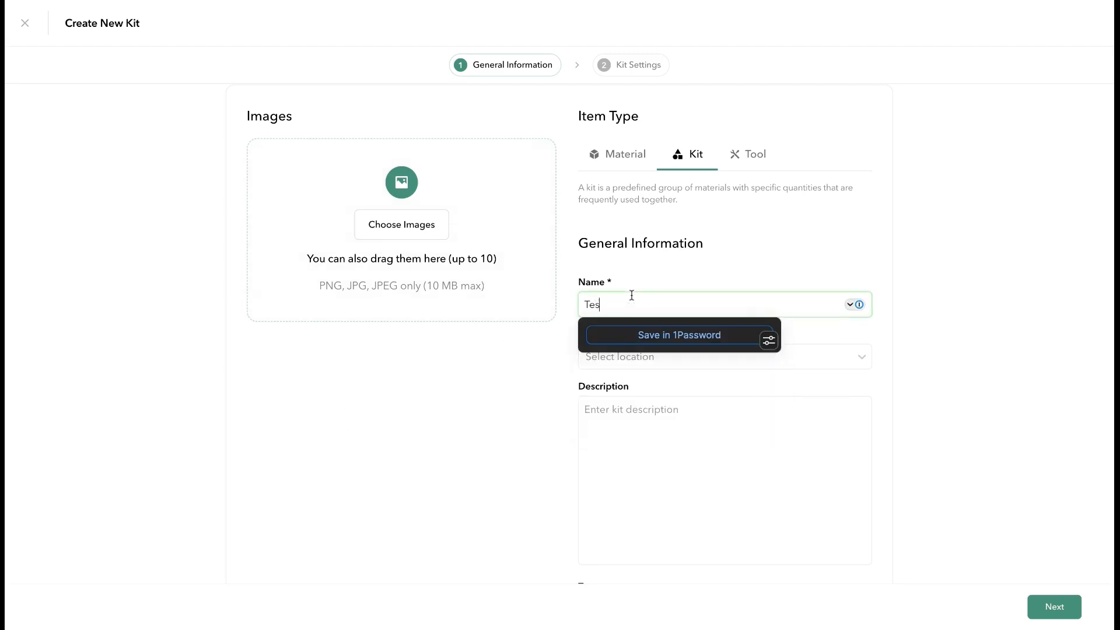
type("t Kit")
left_click(427, 450)
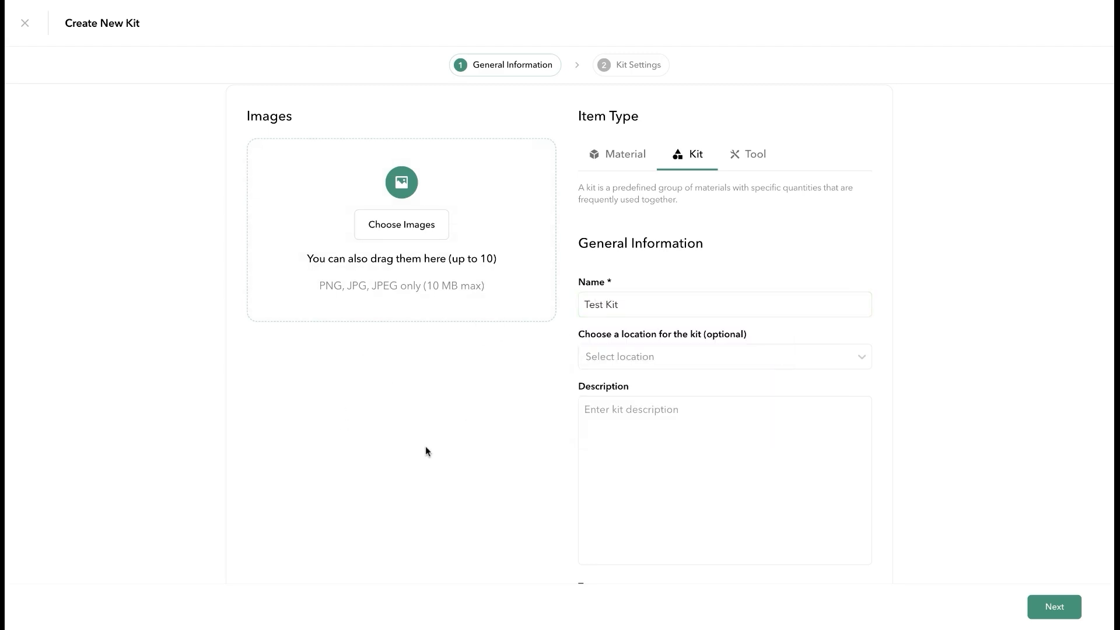
left_click(653, 364)
left_click(666, 387)
Enter the description 'Test descriotionion', attach a generated barcode, and continue to Kit Settings
scroll(666, 433, "down", 2)
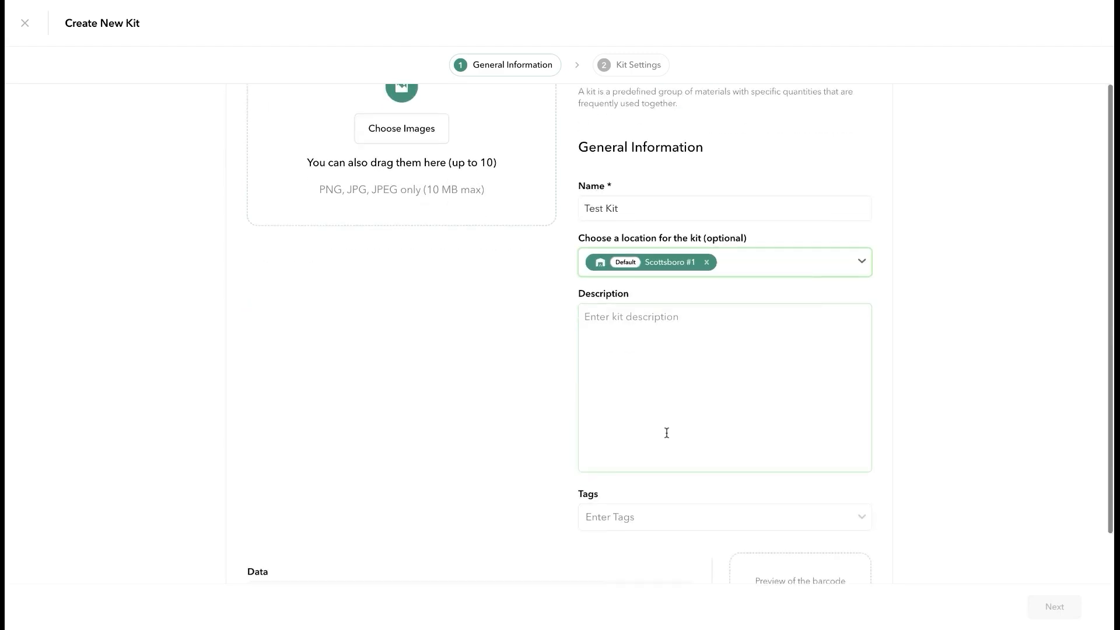
left_click(666, 433)
type("Test ")
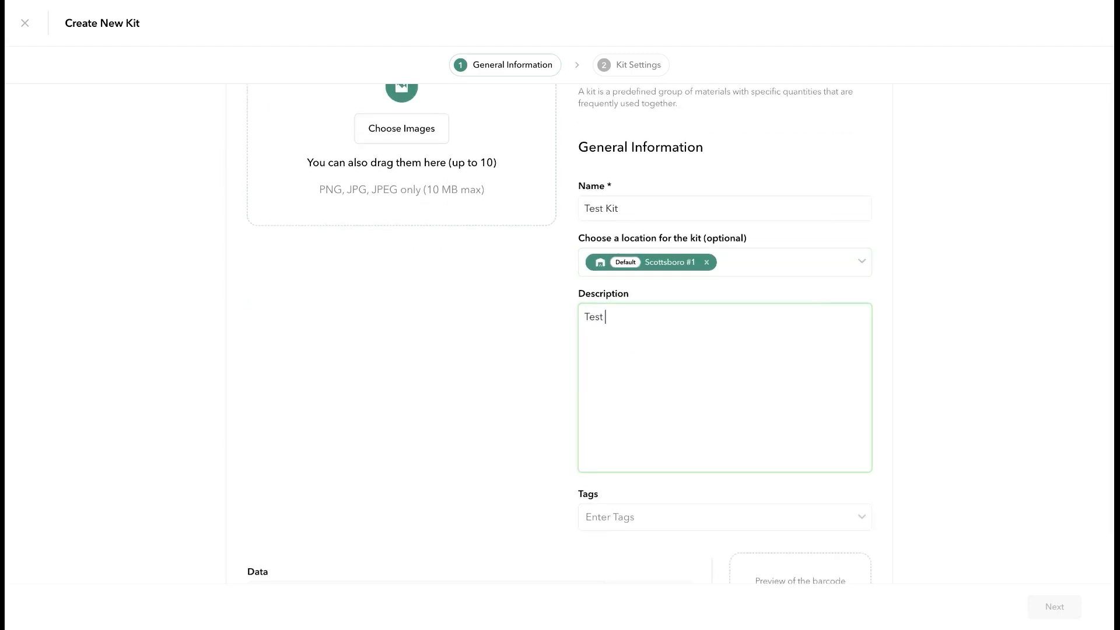
type("descriotionion")
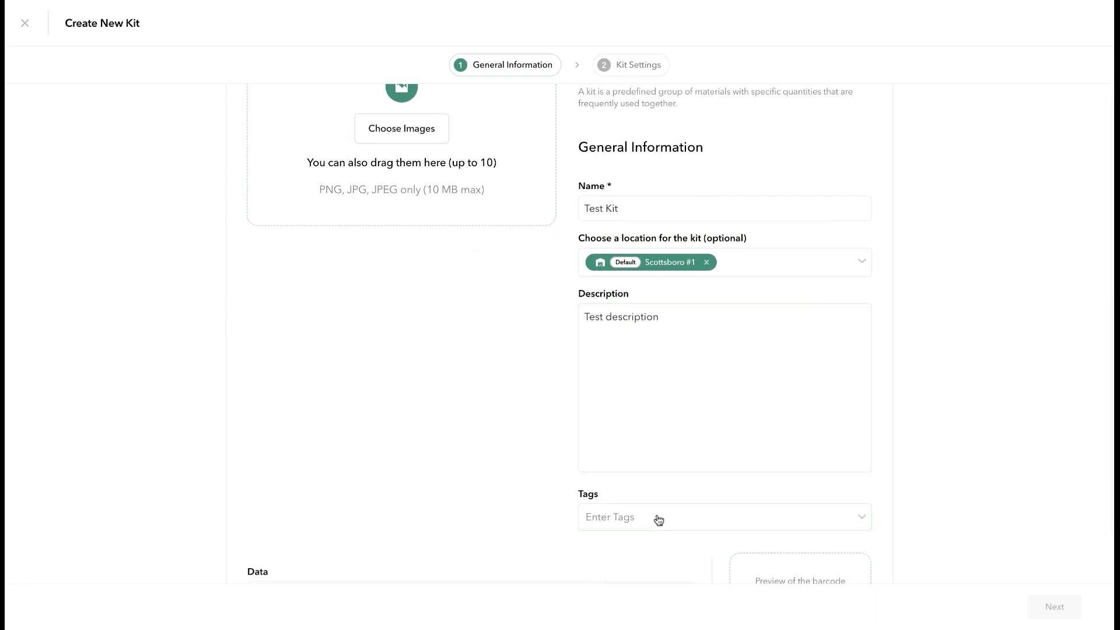
scroll(657, 518, "down", 2)
left_click(652, 396)
left_click(546, 381)
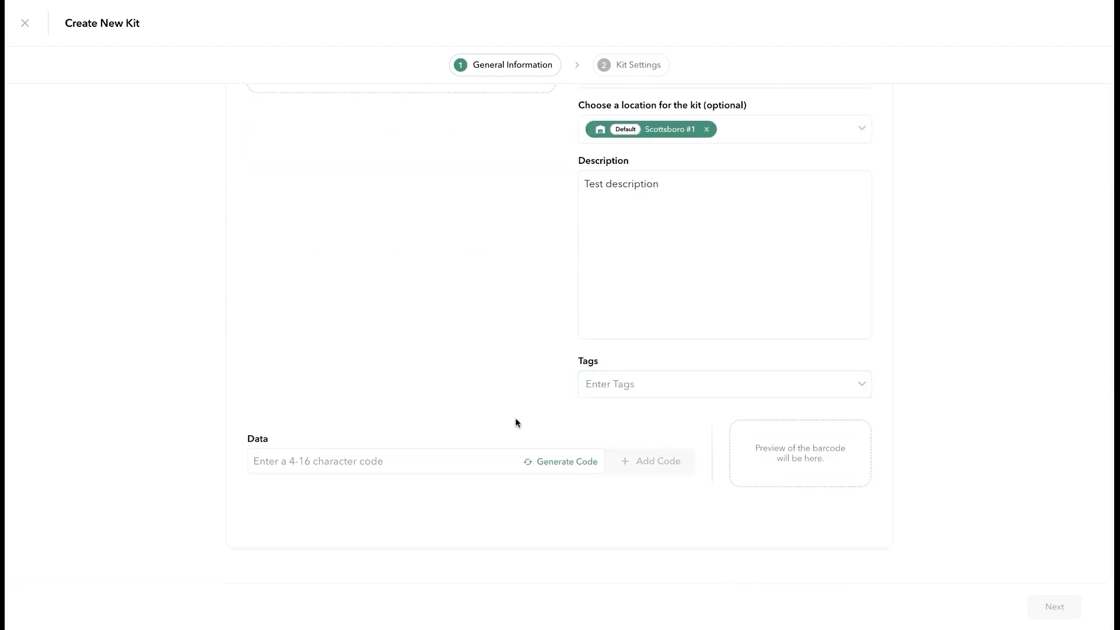
left_click(554, 462)
left_click(618, 462)
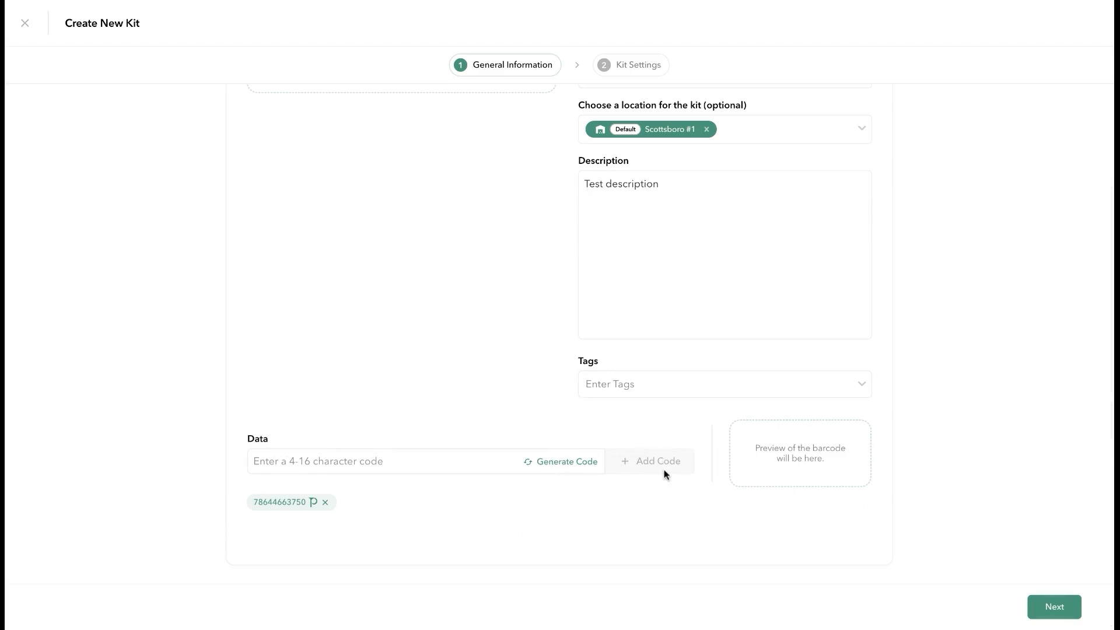
left_click(1050, 607)
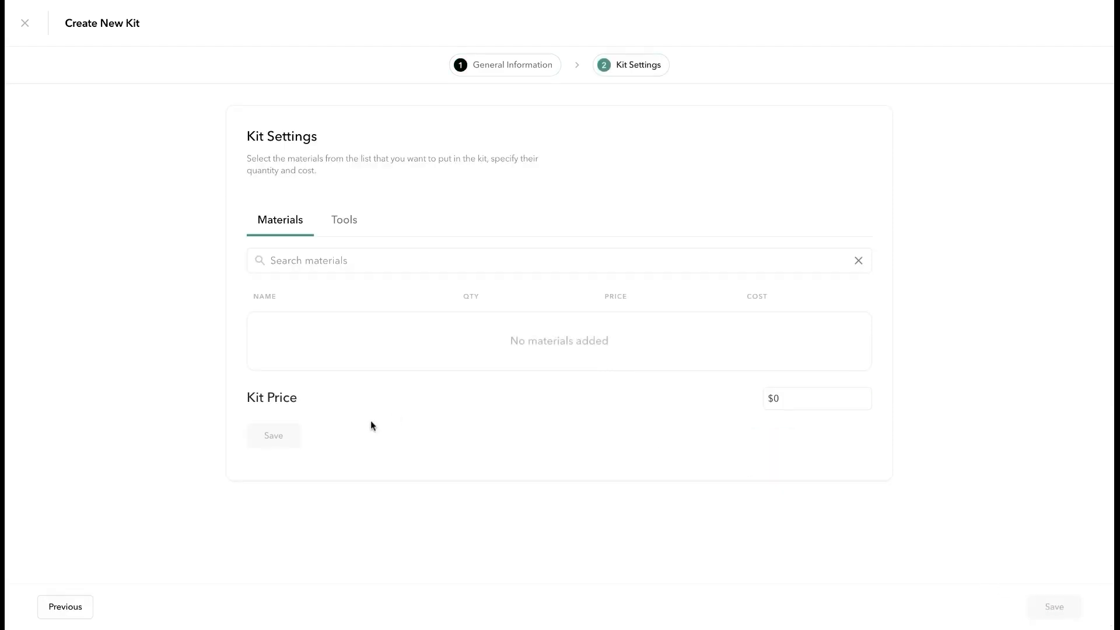
Add the brass check valve, PVC cement, cut-resistant gloves and Seal Tape to the kit
left_click(336, 260)
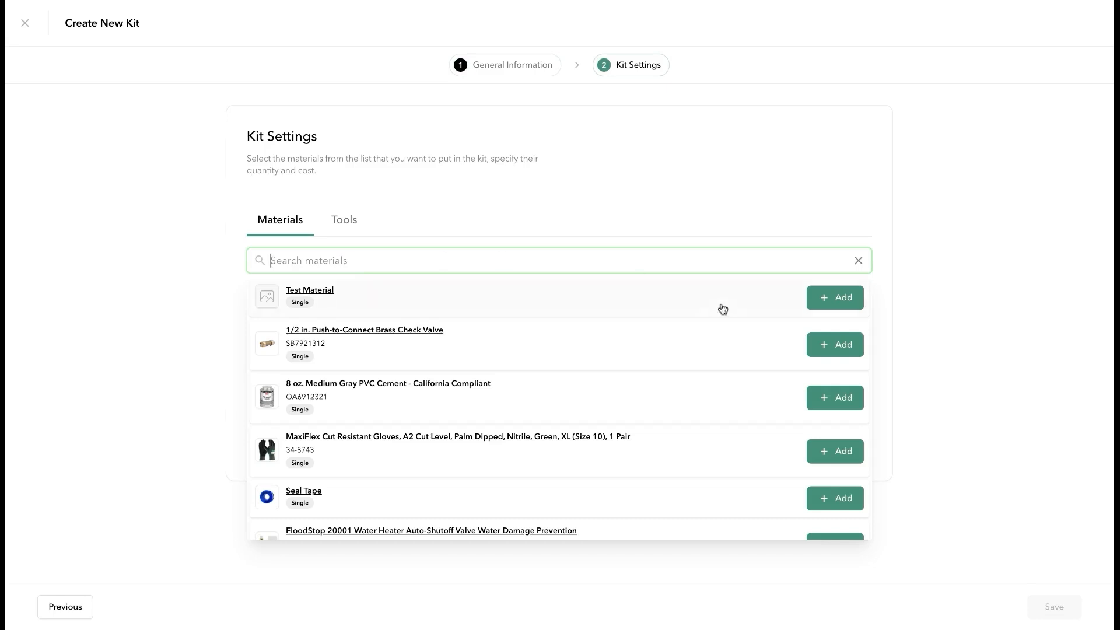
left_click(830, 345)
left_click(837, 397)
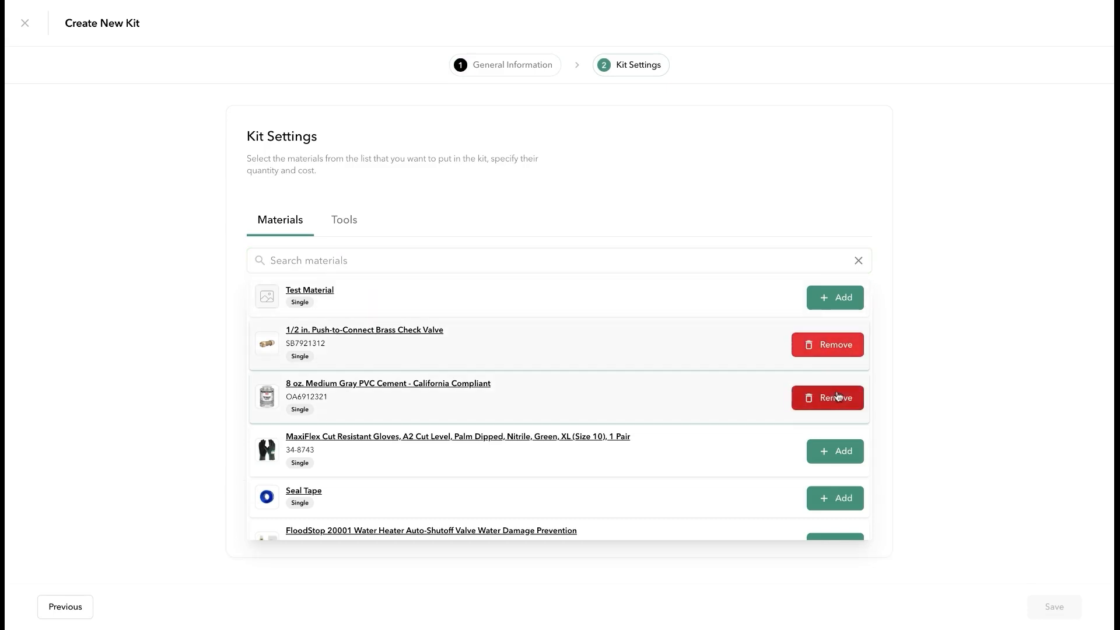
left_click(850, 453)
left_click(840, 500)
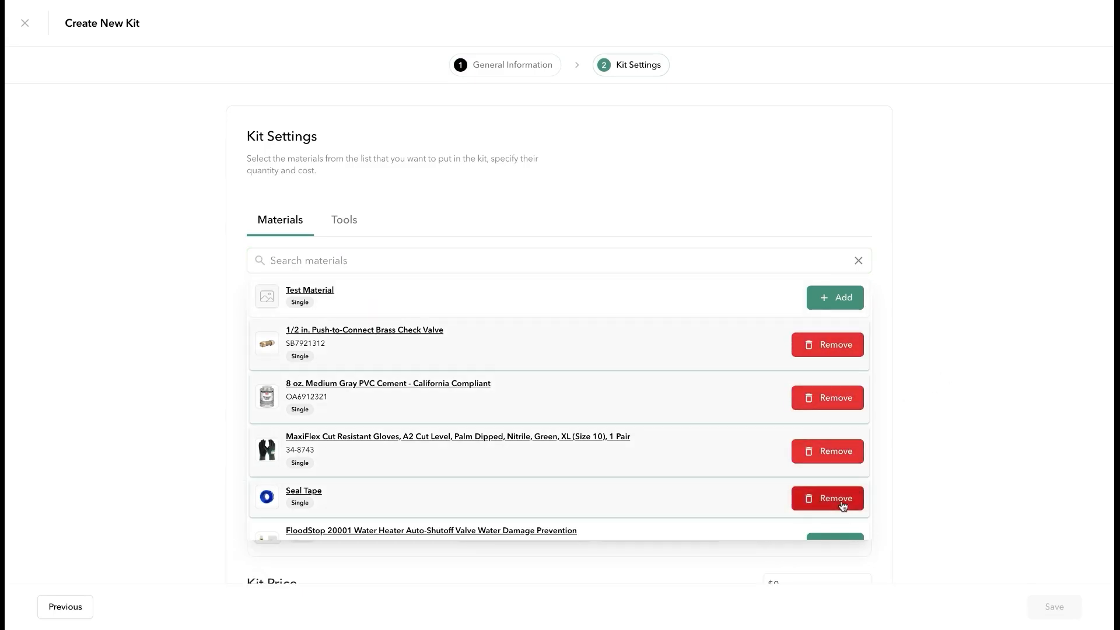
left_click(933, 436)
Set quantities to 1, 2, 2 and 2 and save the kit's materials
scroll(599, 394, "down", 3)
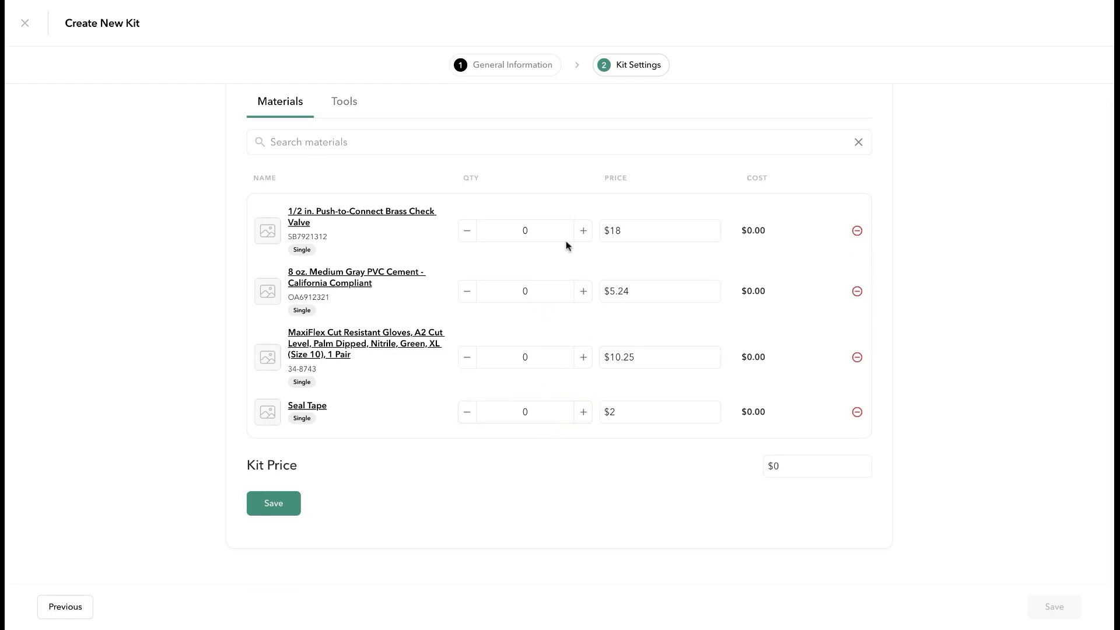
left_click(583, 230)
left_click(583, 291)
left_click(583, 291)
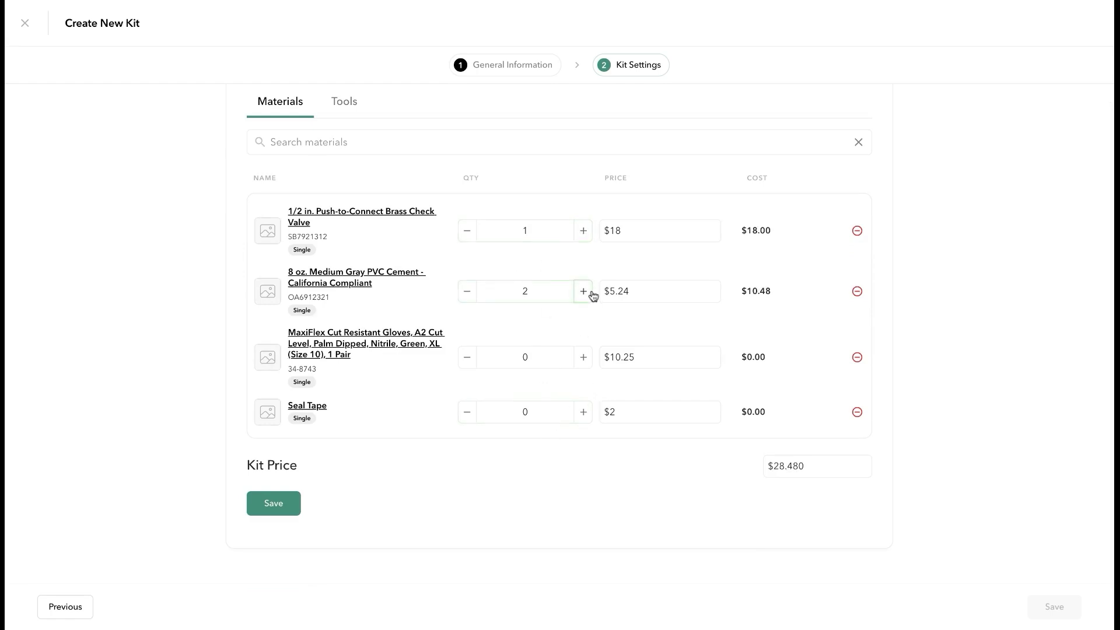
left_click(583, 357)
left_click(584, 357)
left_click(583, 412)
left_click(584, 412)
left_click(802, 470)
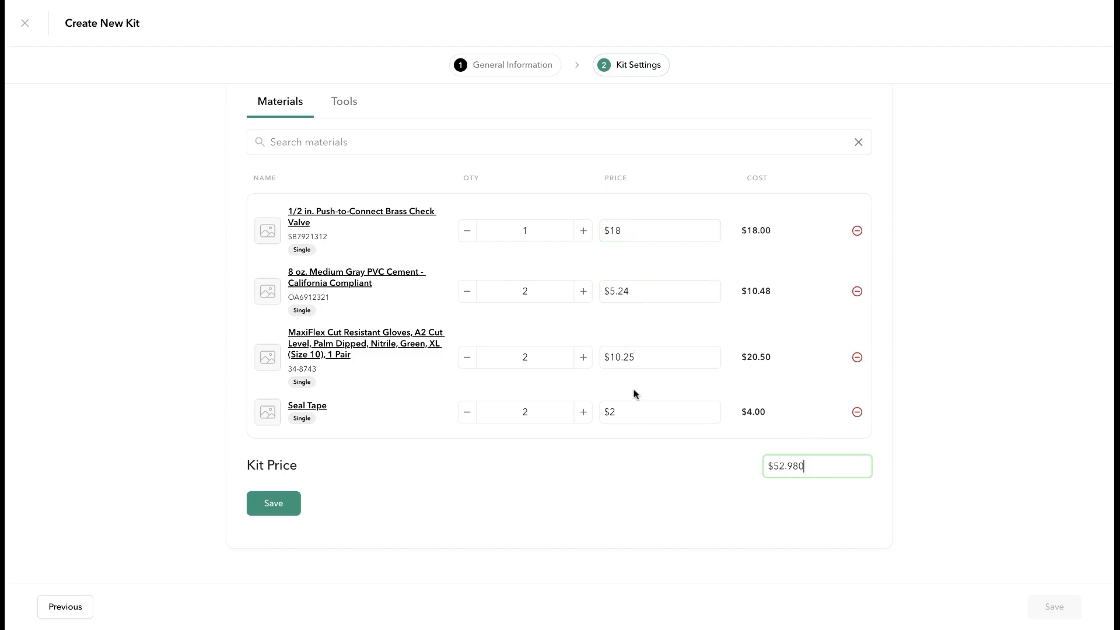
left_click(290, 510)
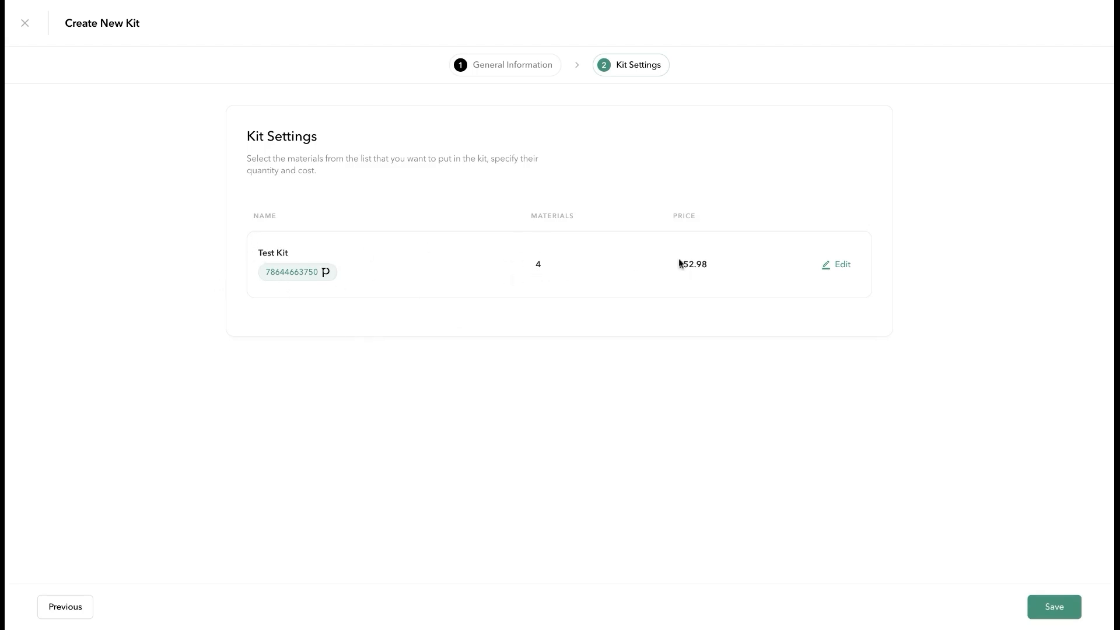
Review the $52.98 price, then add and remove a FloodStop valve
left_click_drag(684, 266, 713, 272)
left_click(691, 386)
left_click(844, 266)
scroll(929, 388, "down", 3)
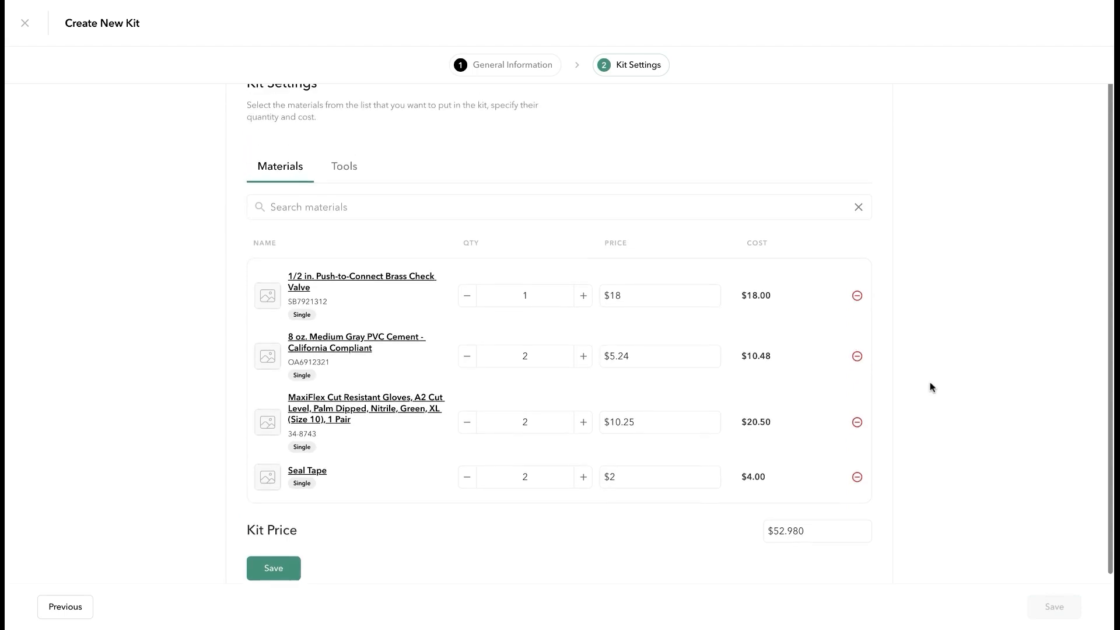
left_click(747, 208)
scroll(833, 414, "down", 2)
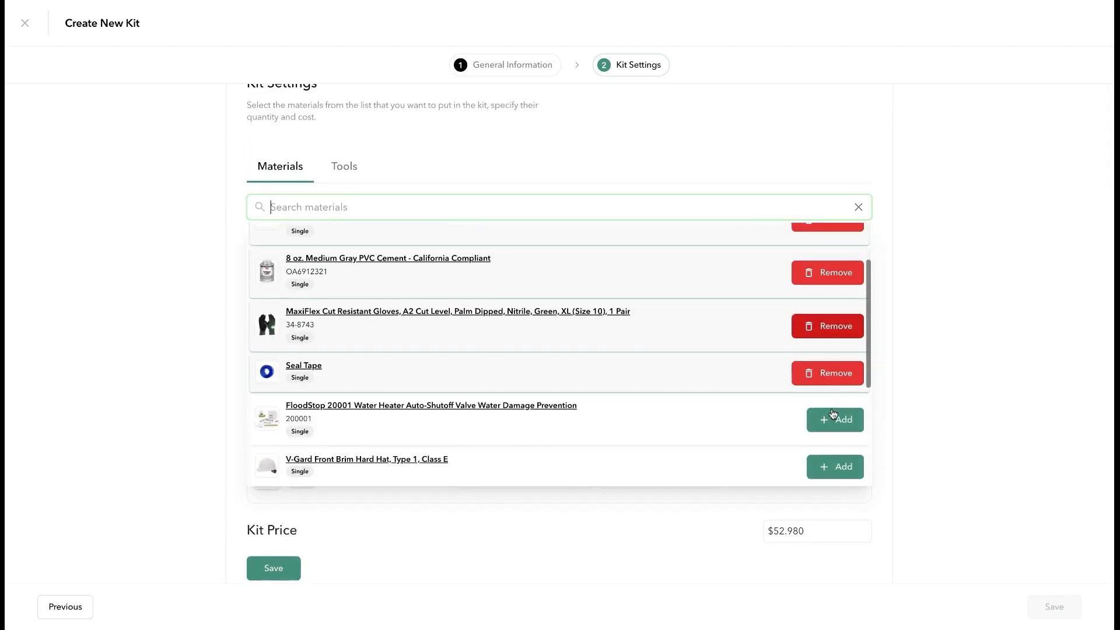
left_click(833, 418)
left_click(930, 423)
left_click(857, 525)
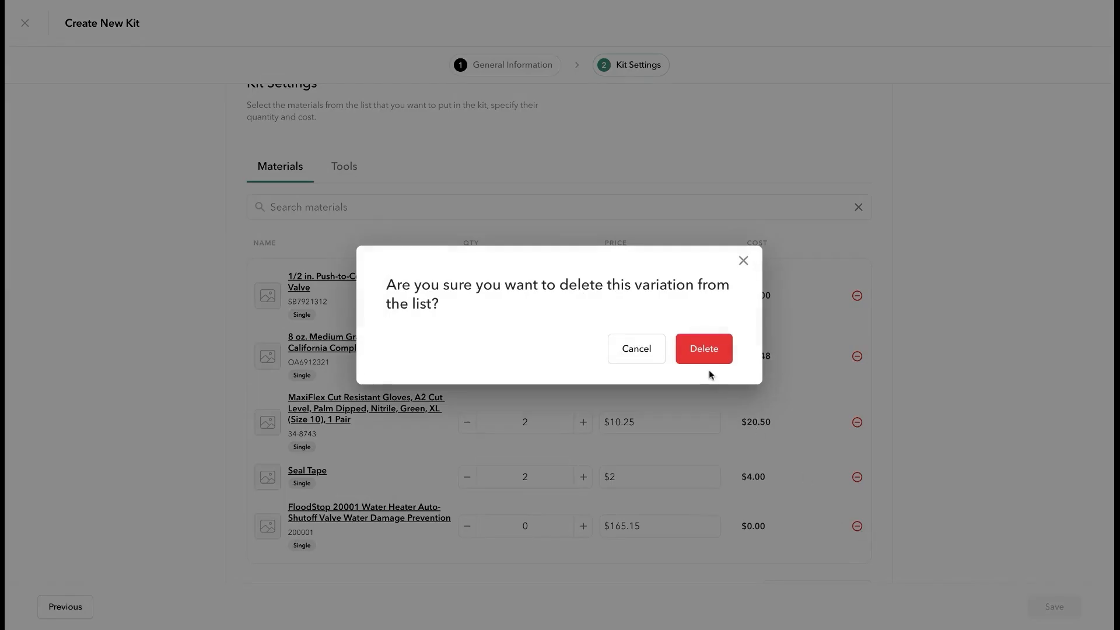
left_click(706, 357)
Save the four-material list and save Test Kit to the catalog
scroll(984, 448, "down", 2)
left_click(286, 506)
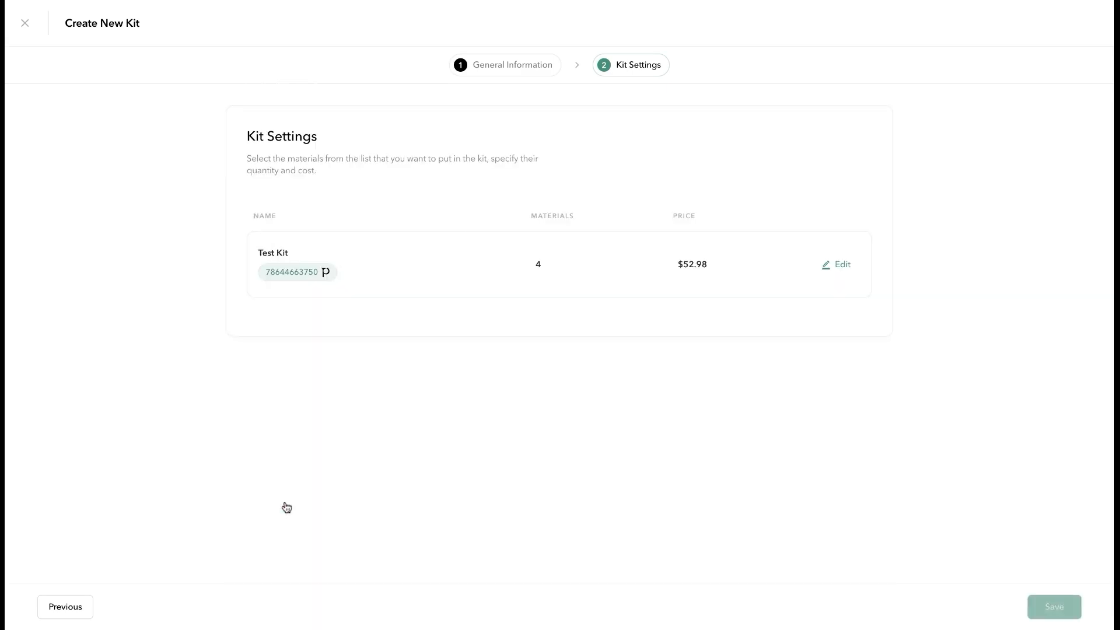
left_click(1033, 604)
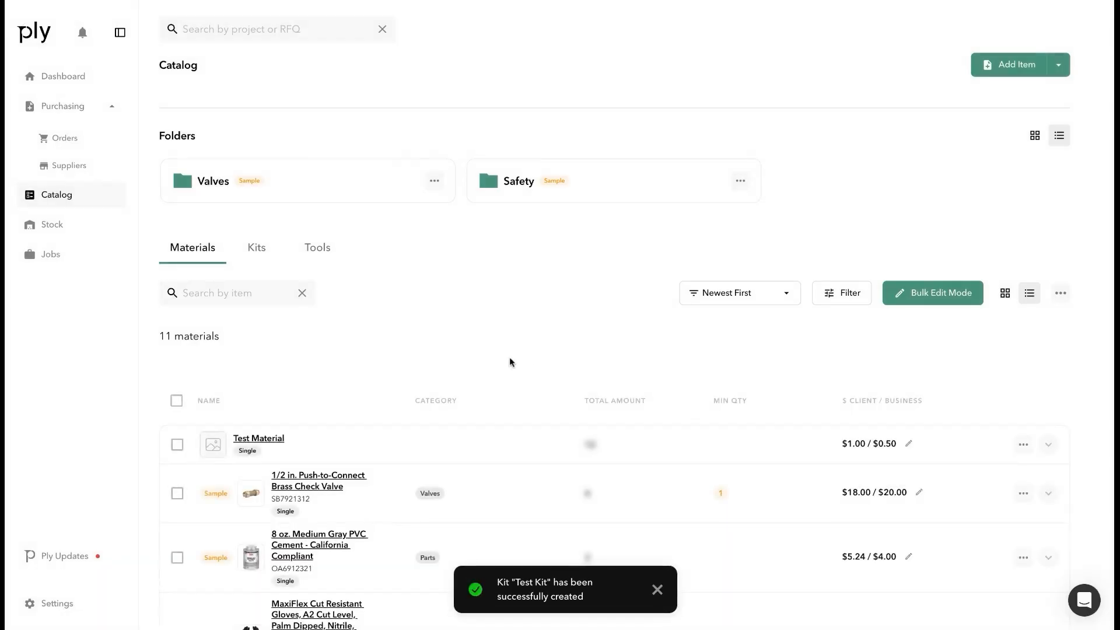
Check Test Kit in the catalog's kits list, then deselect all kits
left_click(255, 245)
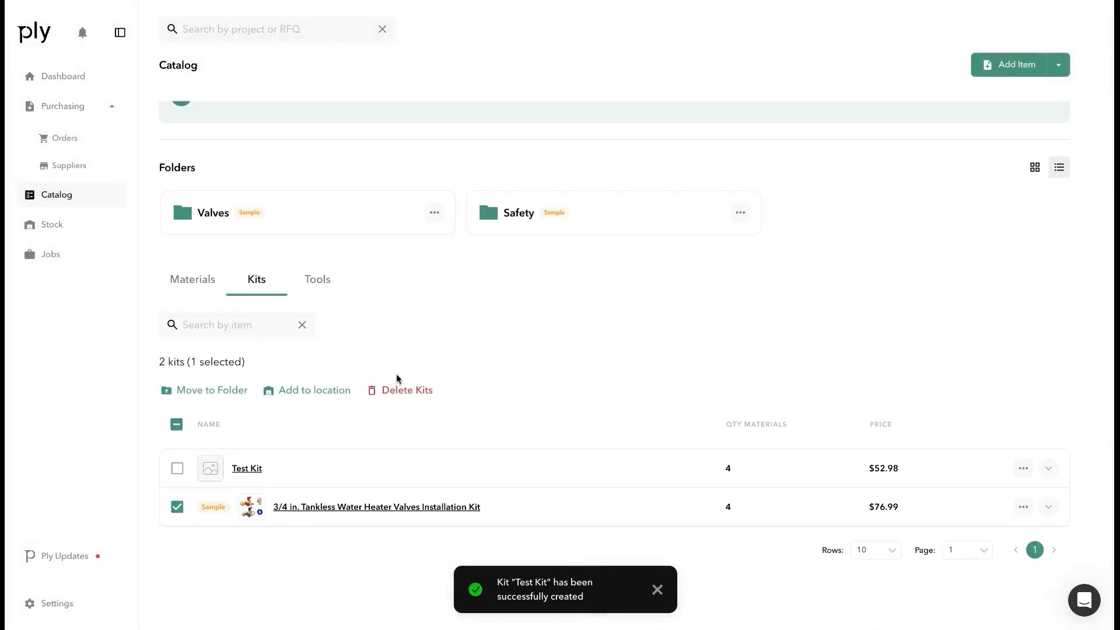
left_click(177, 467)
left_click(176, 424)
Deselect the first tool row and open the Dewalt 20V MAX Impact Wrench Kit's page
scroll(406, 327, "up", 1)
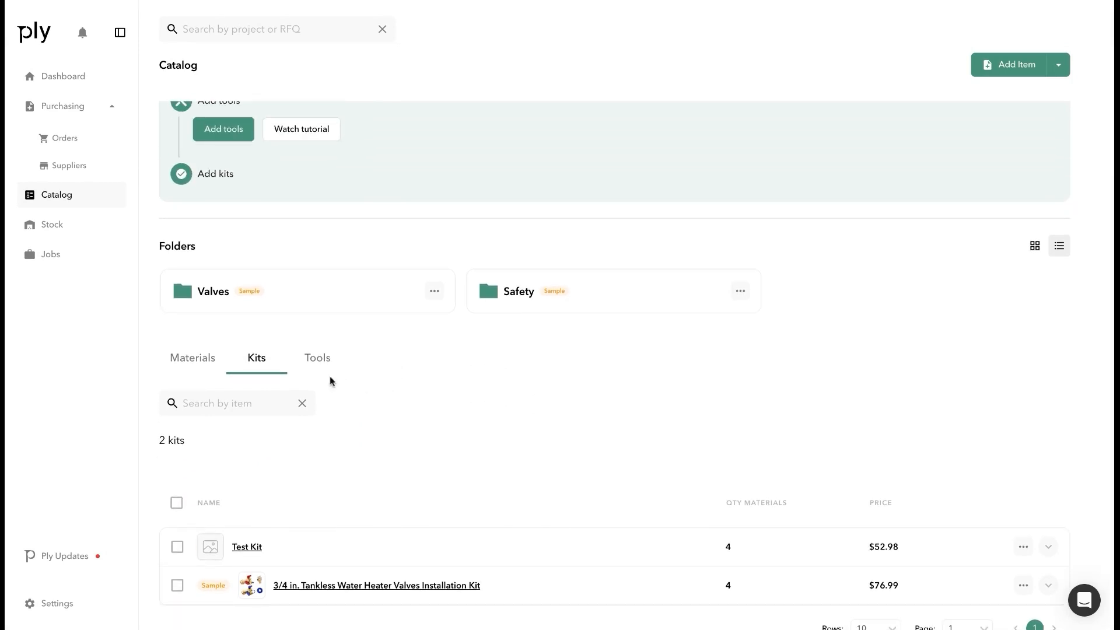
left_click(325, 372)
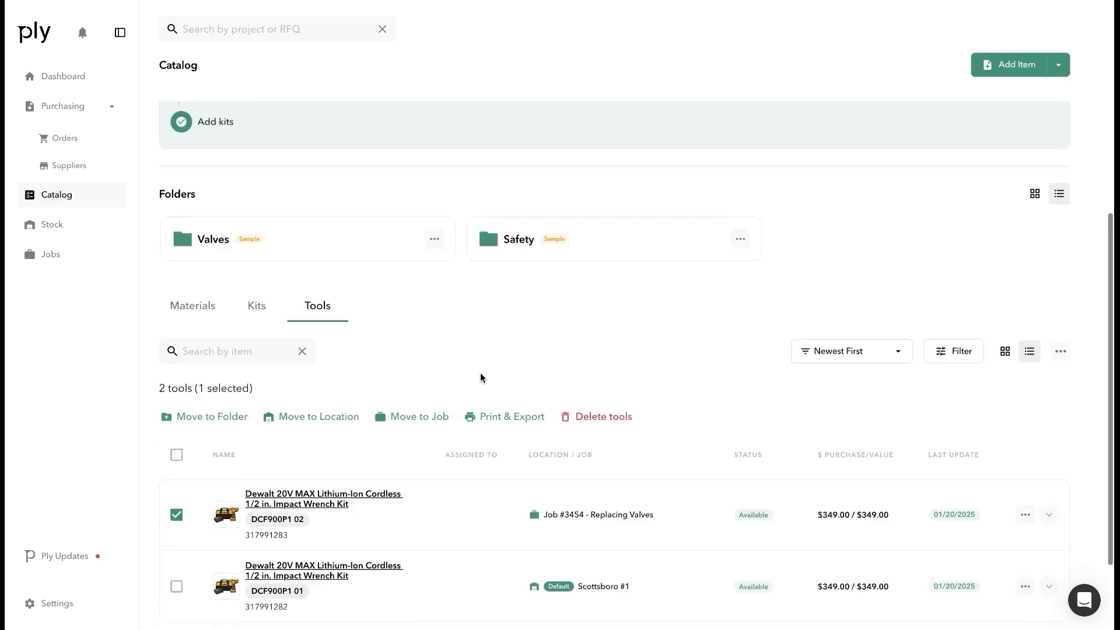
left_click(177, 470)
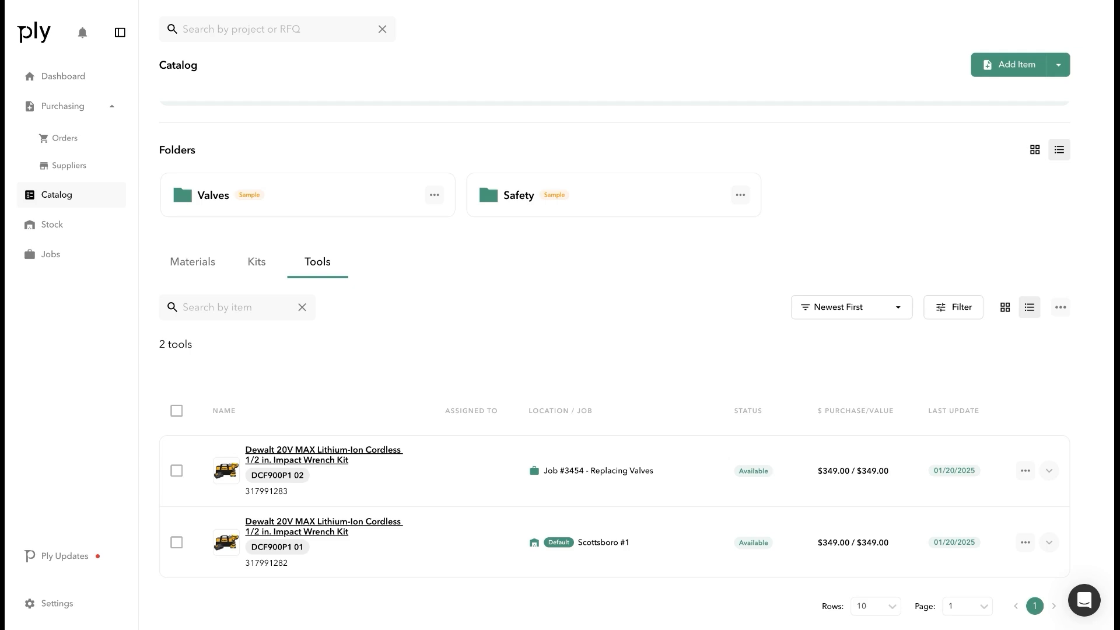
left_click(360, 452)
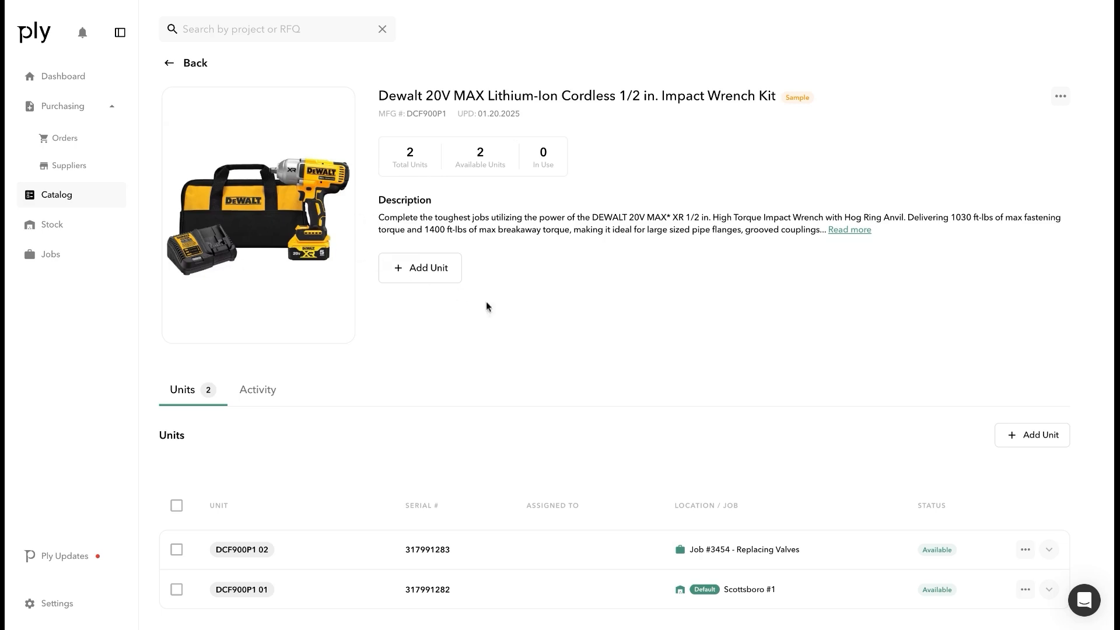
scroll(524, 322, "down", 1)
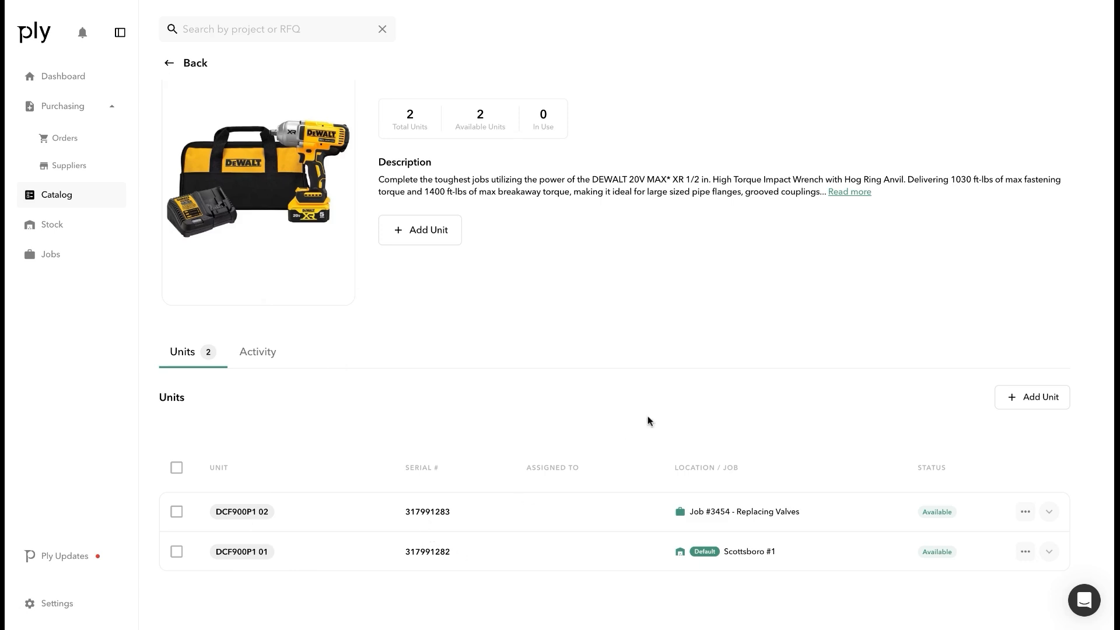
Start a unit named 'New unit' with serial 3242dfs, assigned to an employee
left_click(416, 257)
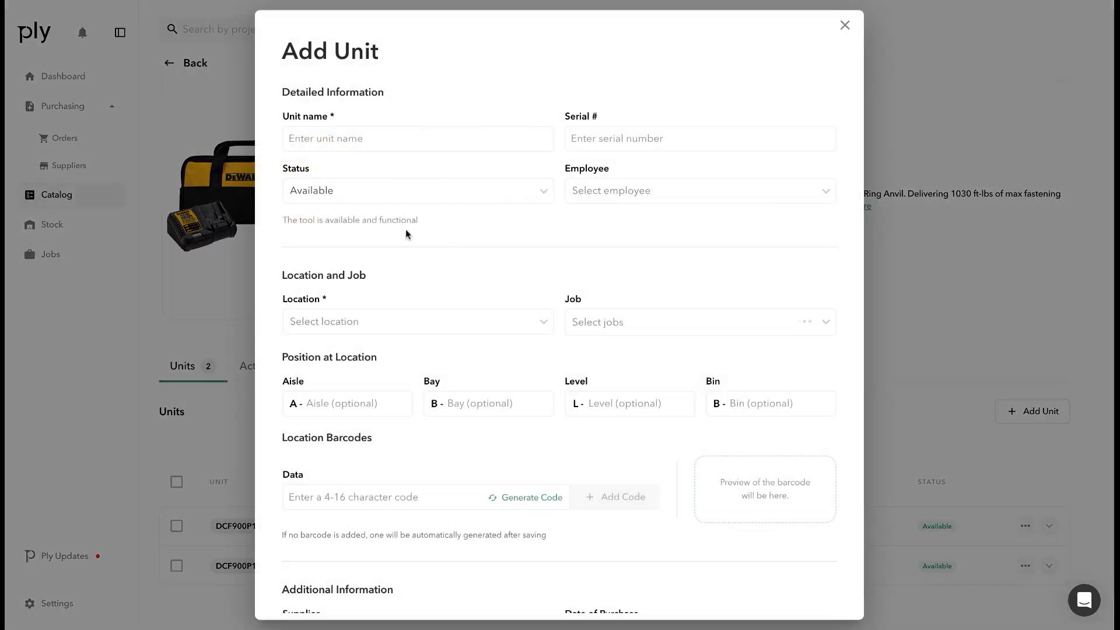
left_click(379, 140)
type("New unit")
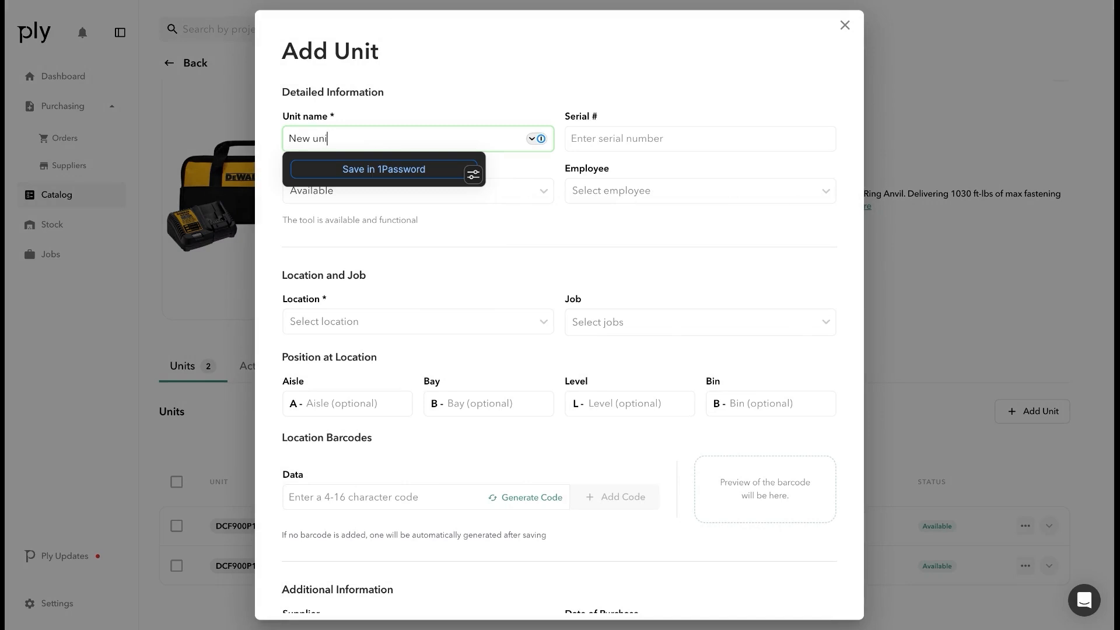
key("Tab")
type("3242d")
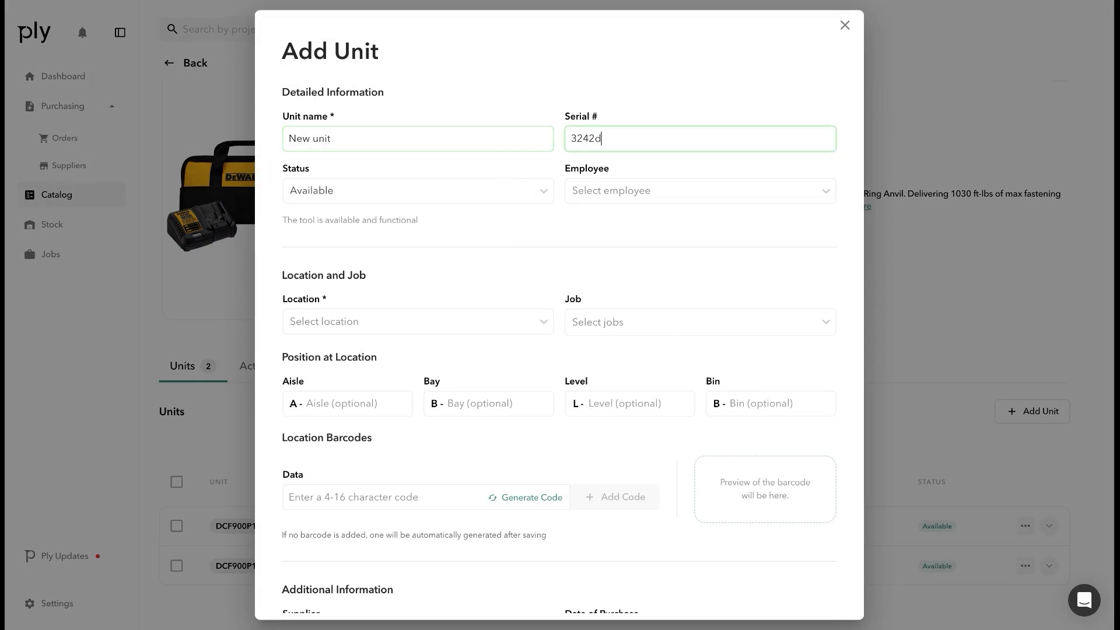
type("fs")
left_click(594, 191)
left_click(603, 220)
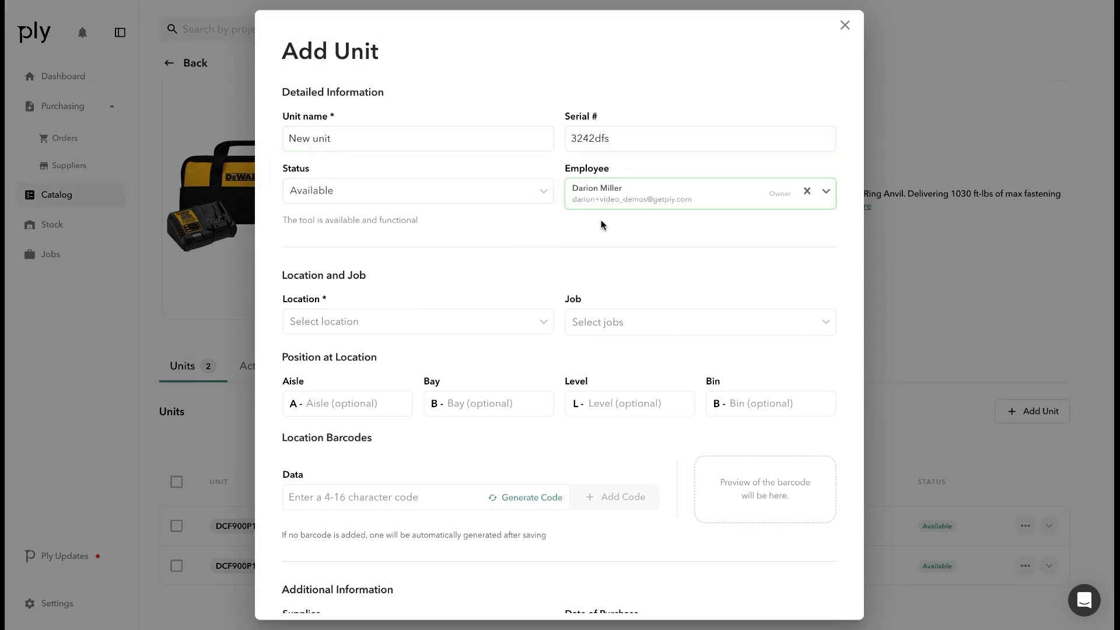
Keep the unit's status Available and place it at Scottsboro #1 with no job
left_click(477, 190)
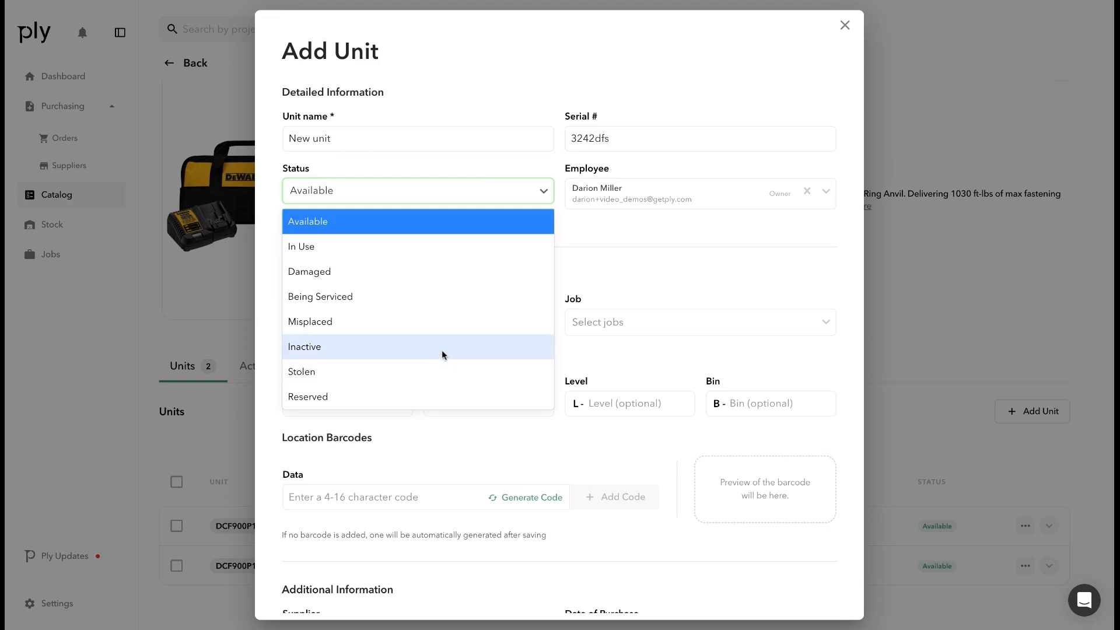
left_click(414, 223)
left_click(476, 326)
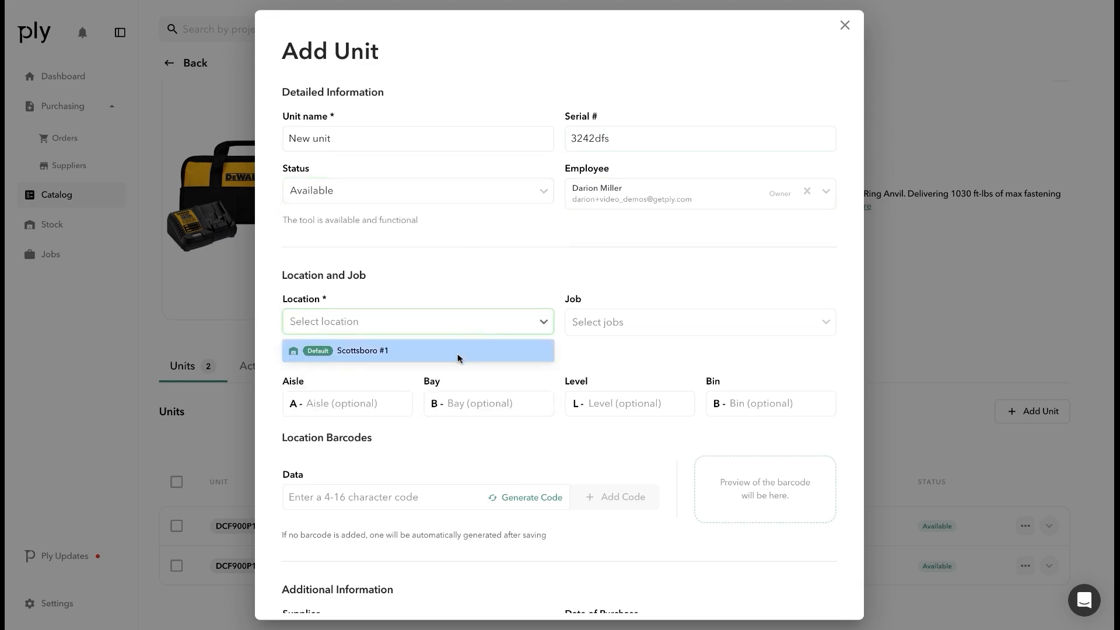
left_click(458, 354)
left_click(638, 325)
left_click(544, 379)
Set the unit's position to aisle 3, bay 2, level 3, bin 4
scroll(545, 373, "down", 3)
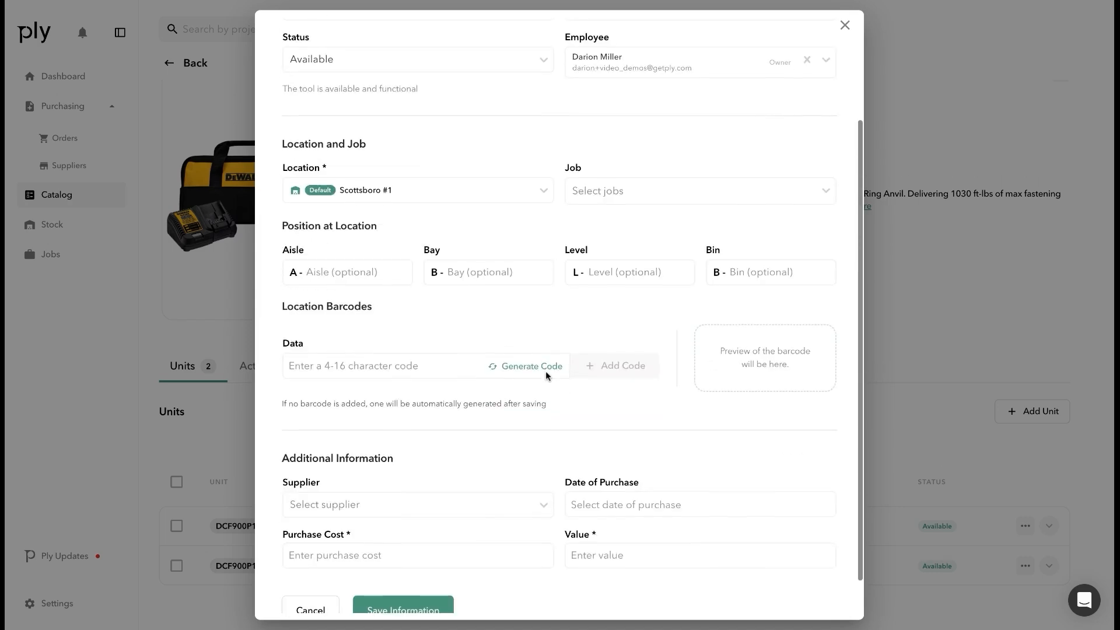
left_click(369, 278)
type("3")
left_click(478, 262)
type("2")
left_click(613, 266)
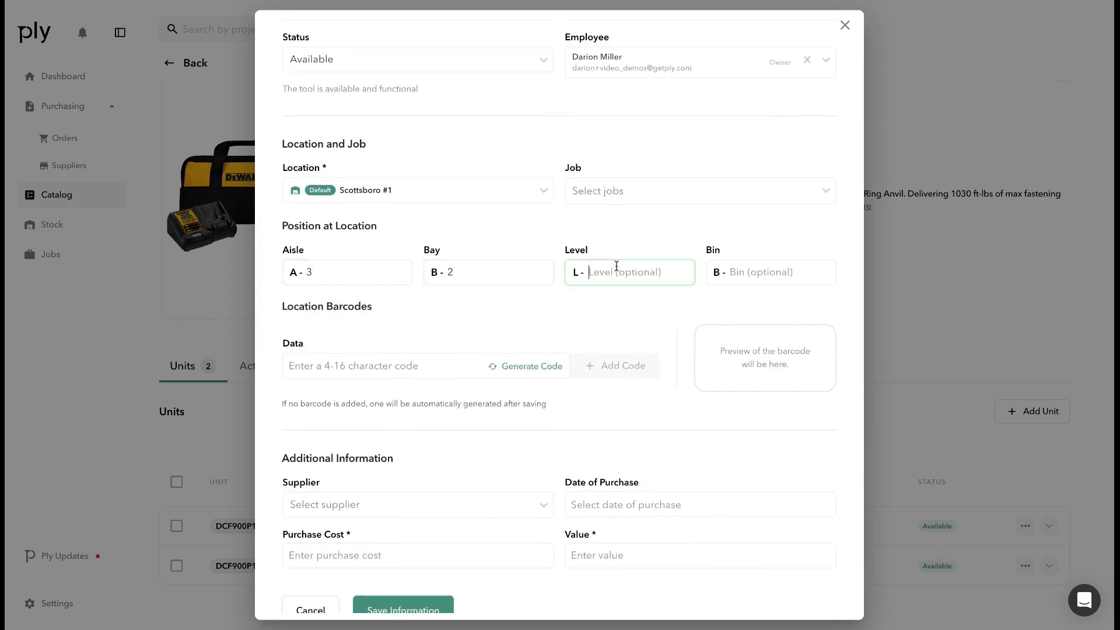
type("3")
left_click(732, 265)
type("4")
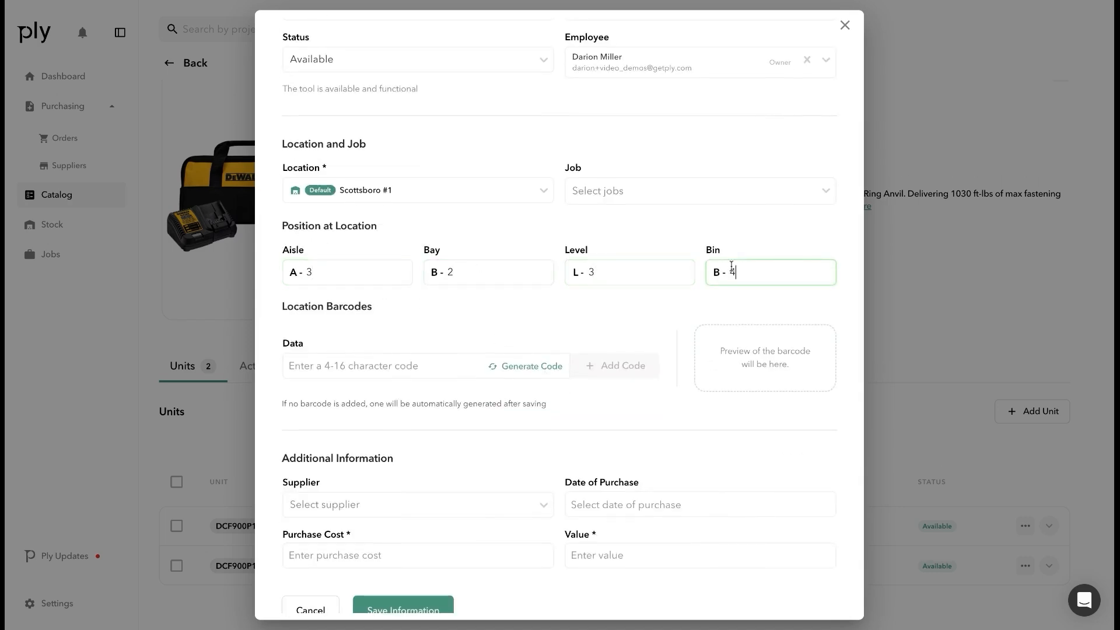
left_click(548, 322)
Generate a barcode and attach it to the unit
scroll(548, 322, "down", 1)
scroll(548, 321, "down", 1)
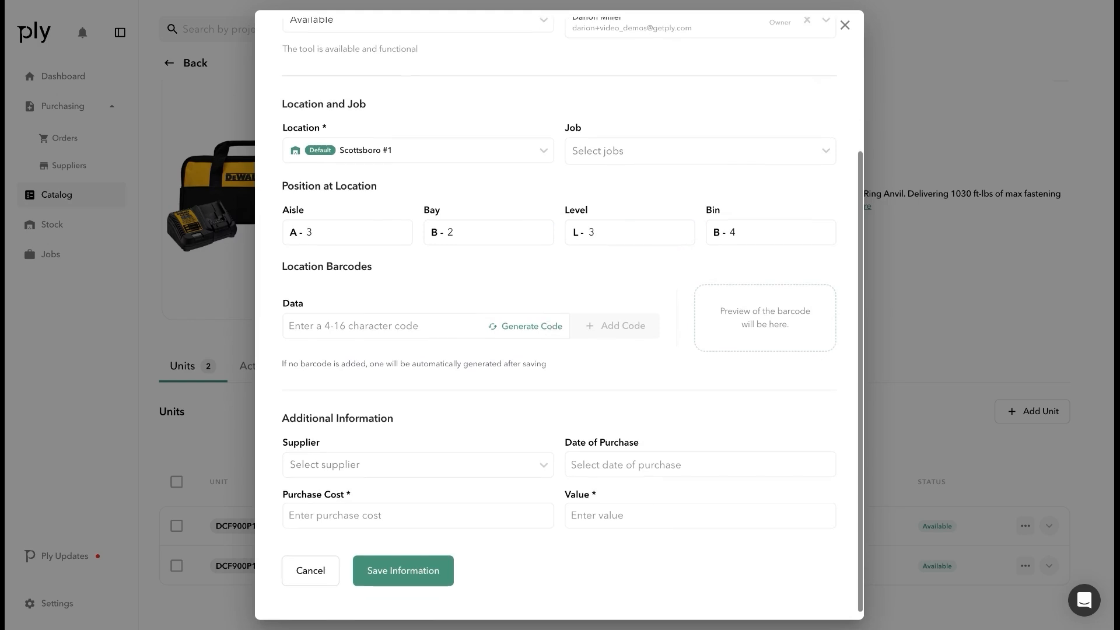
left_click(526, 325)
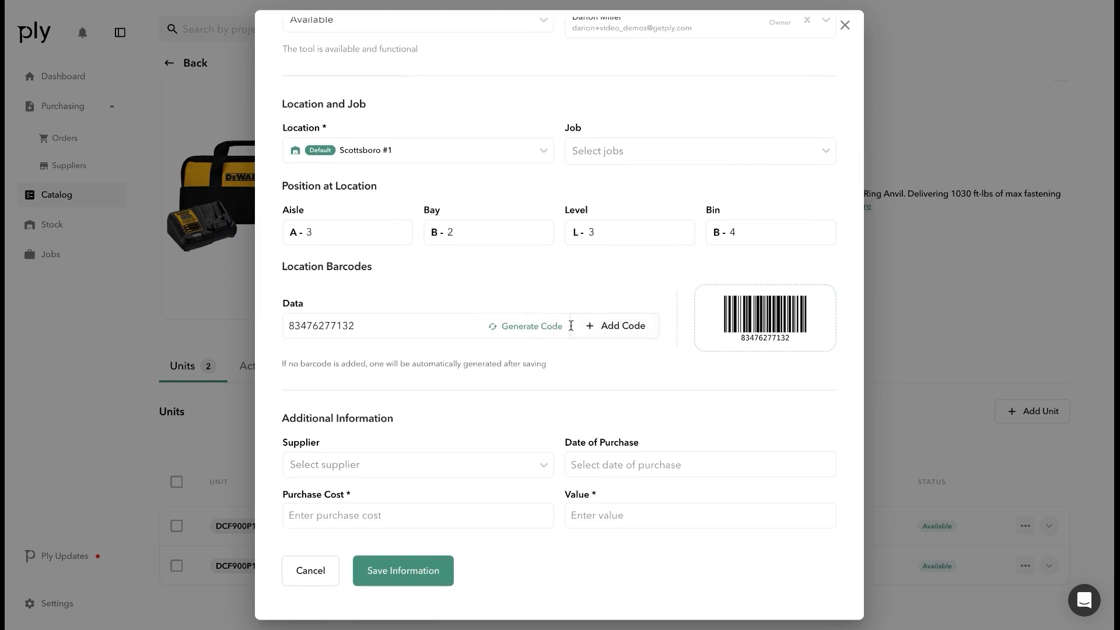
left_click(590, 328)
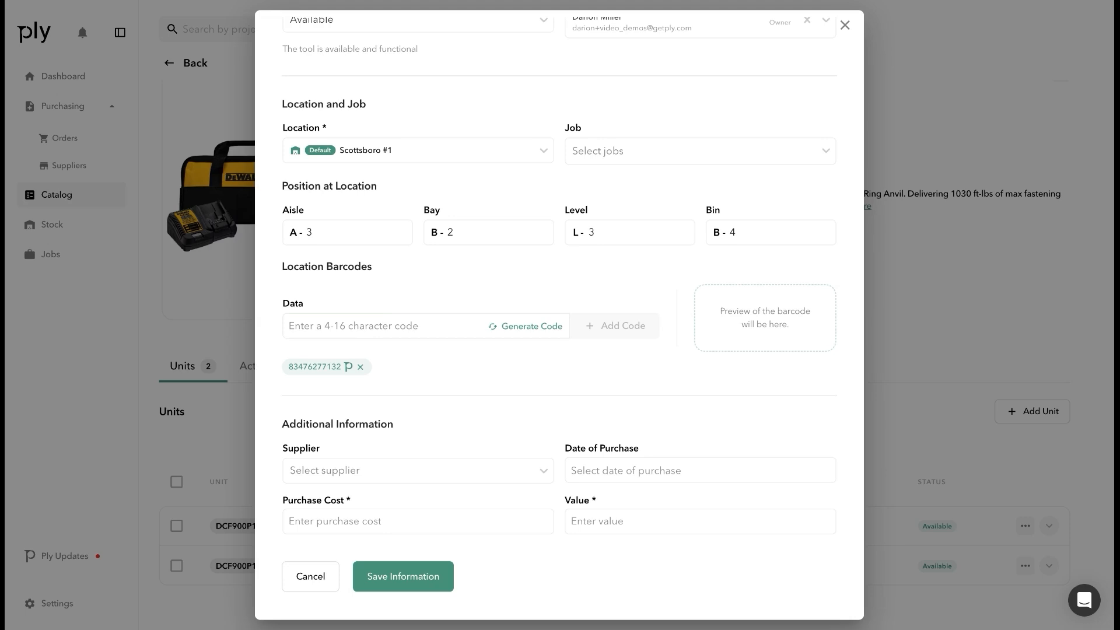
Choose Test Supplier 1 and a purchase date of 01-14-2025
scroll(475, 431, "down", 1)
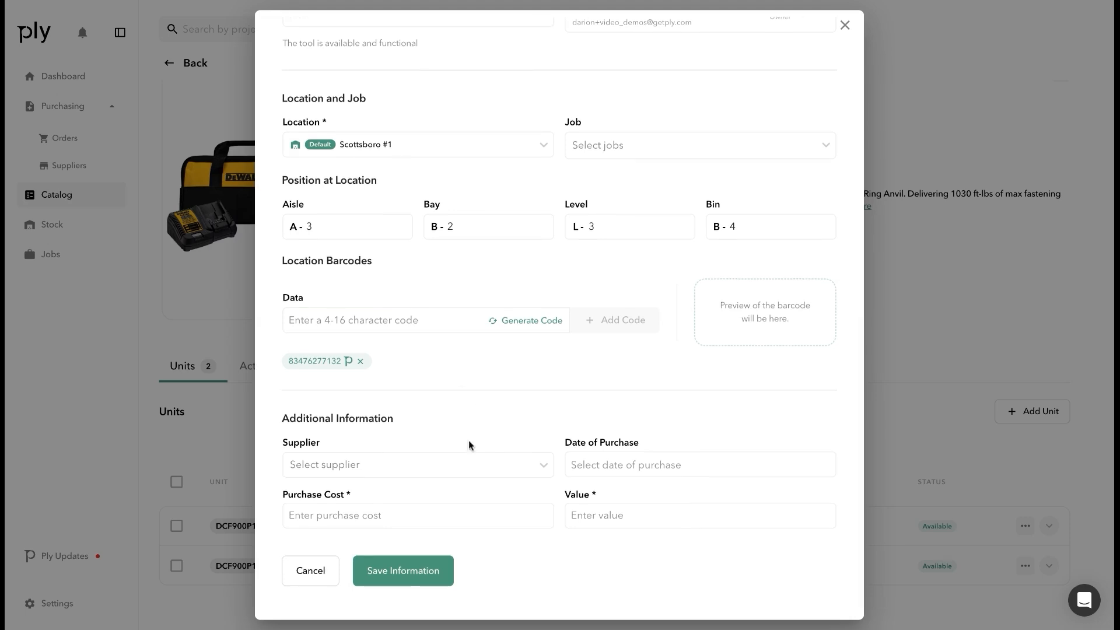
left_click(486, 477)
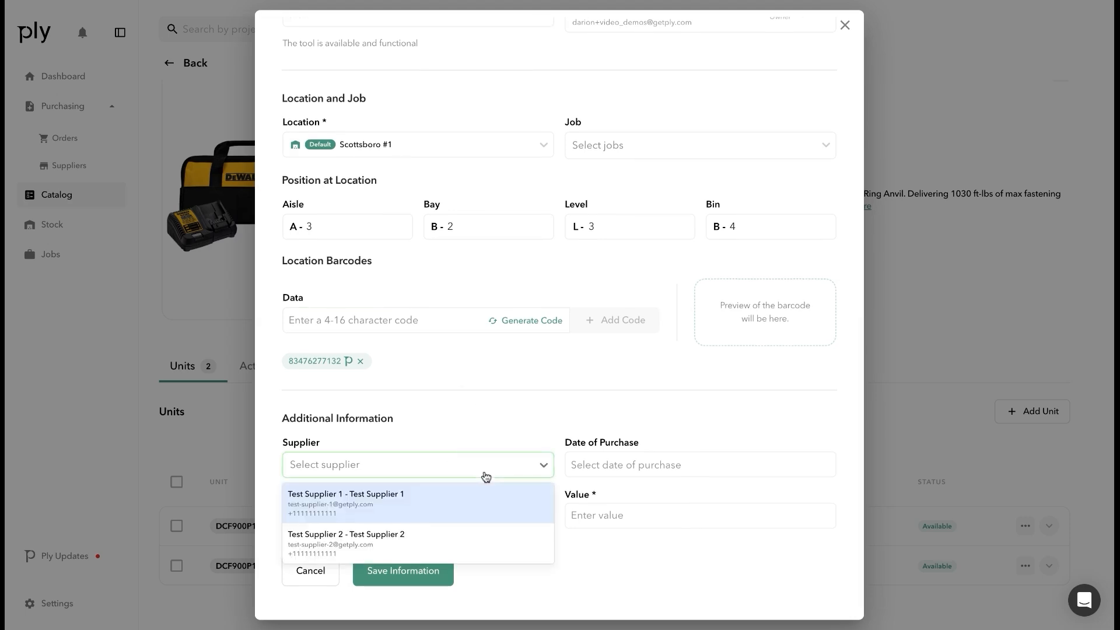
left_click(465, 502)
left_click(607, 463)
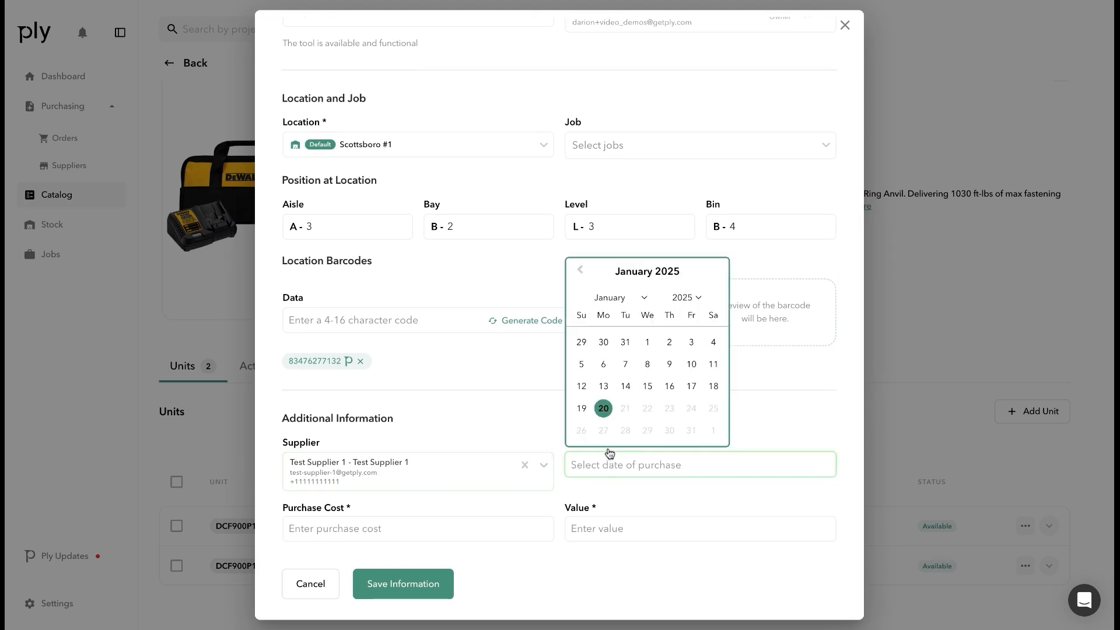
left_click(626, 386)
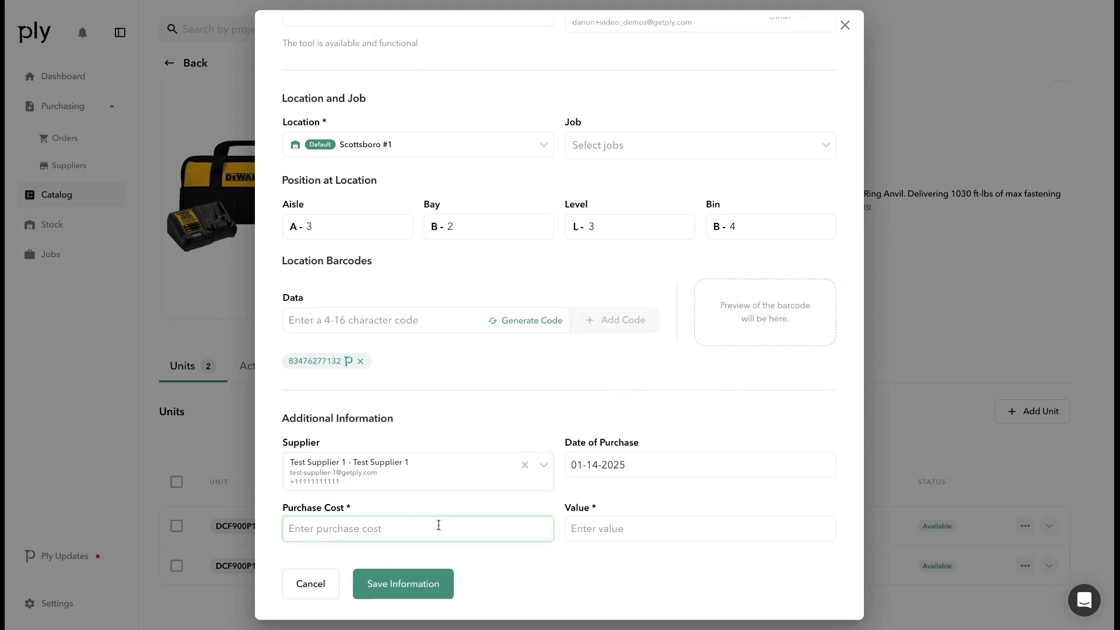
Enter cost 100.00 and value 75.00, then save the new unit
type("100.00")
key("Tab")
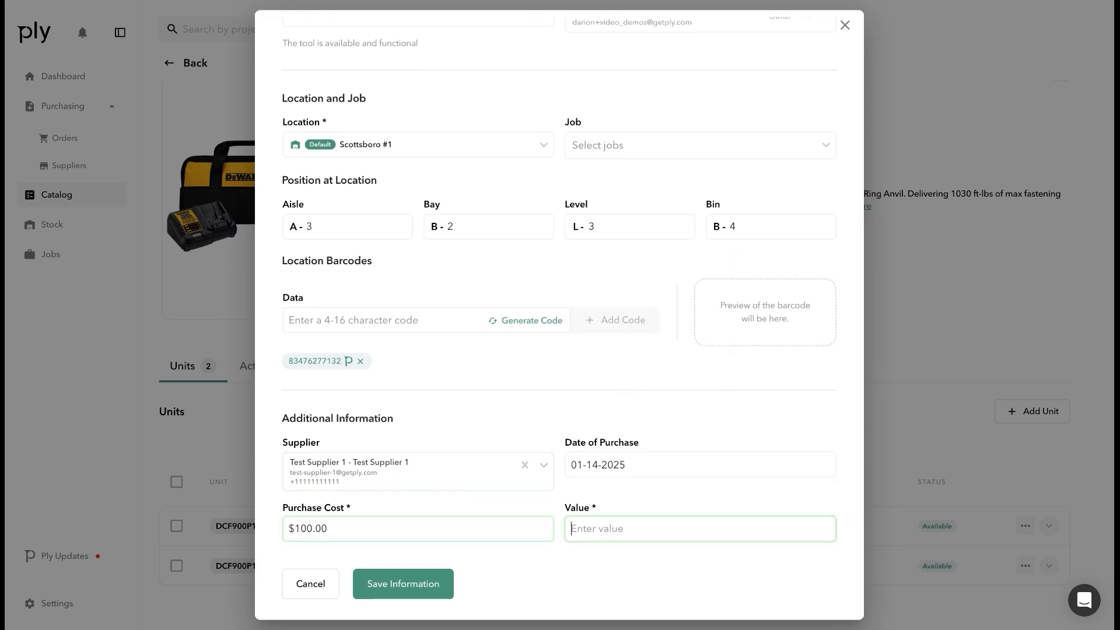
type("75.00")
left_click(475, 388)
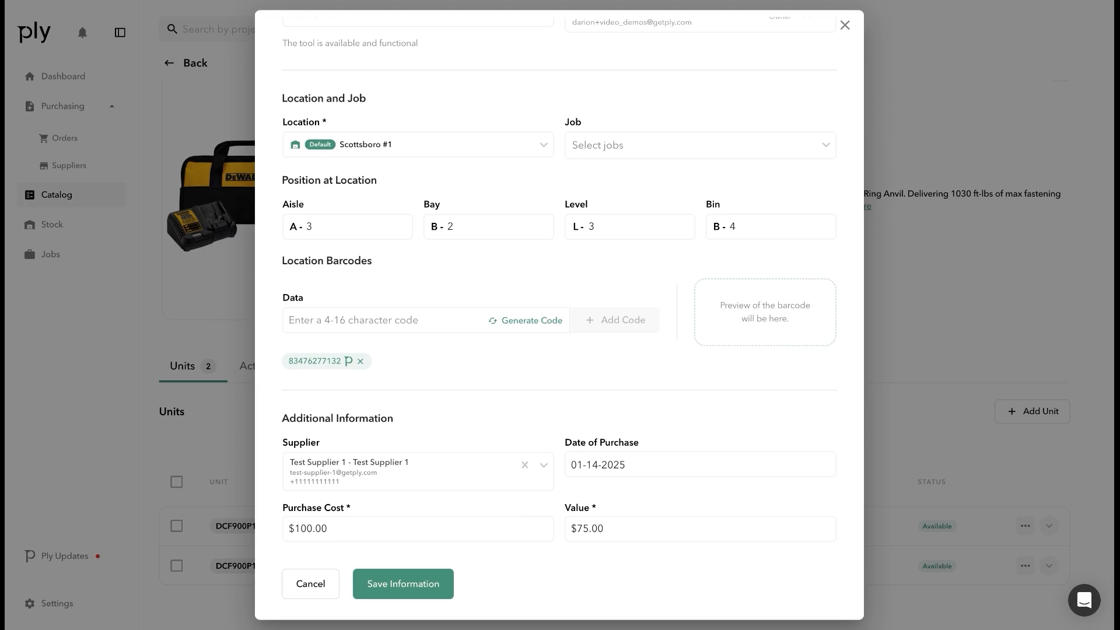
left_click(421, 590)
scroll(539, 442, "down", 1)
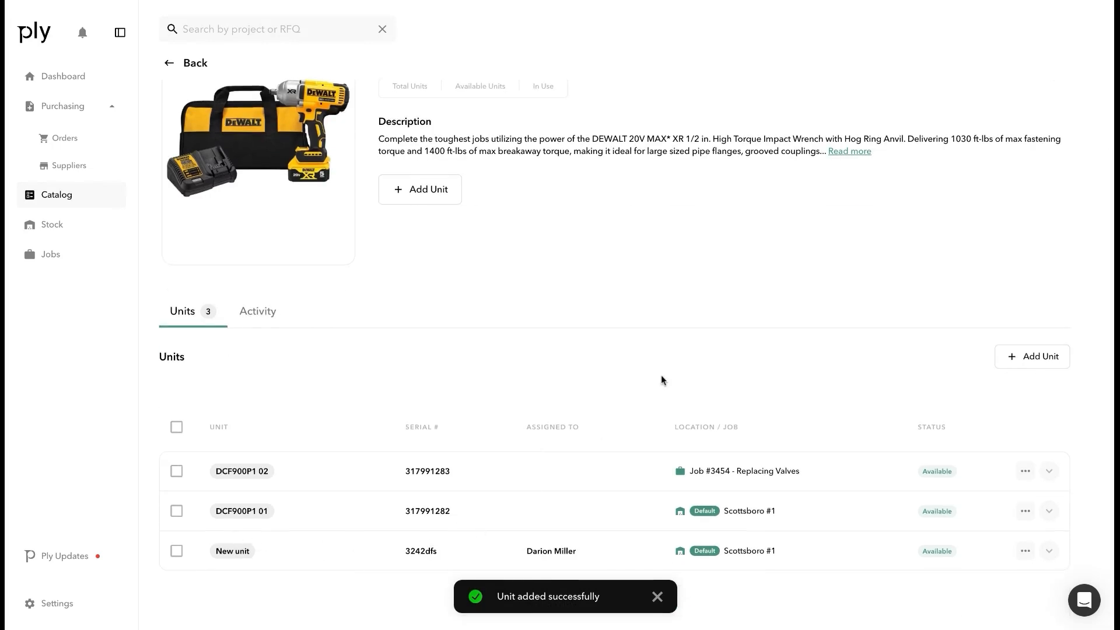
Check the tool's activity history, then return to the Catalog's Materials list
scroll(660, 381, "up", 2)
left_click(259, 387)
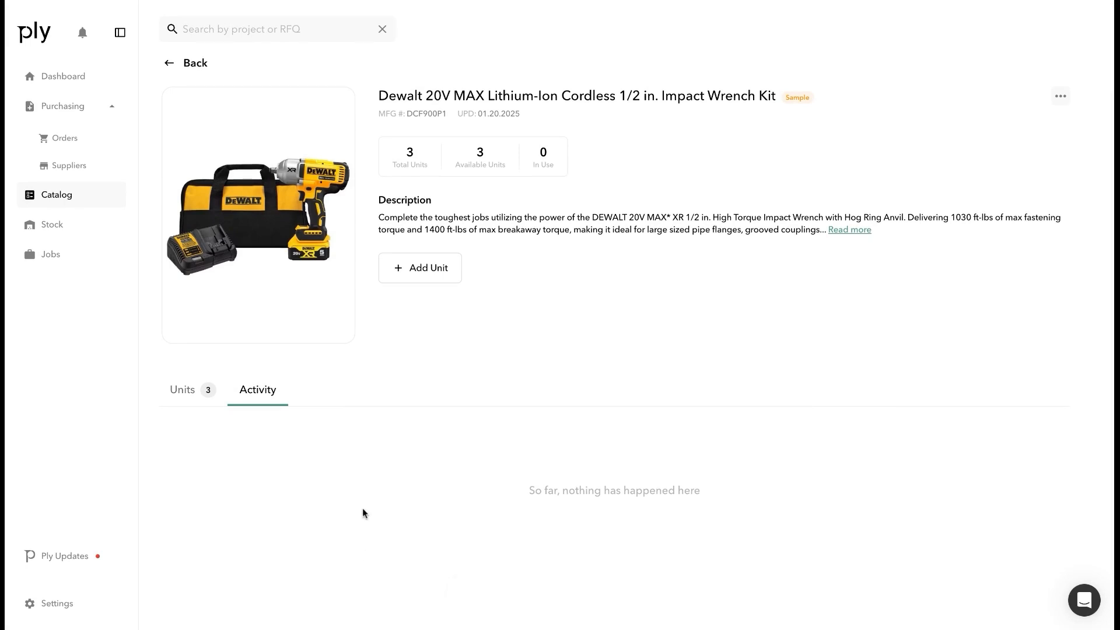
left_click(182, 390)
left_click(170, 64)
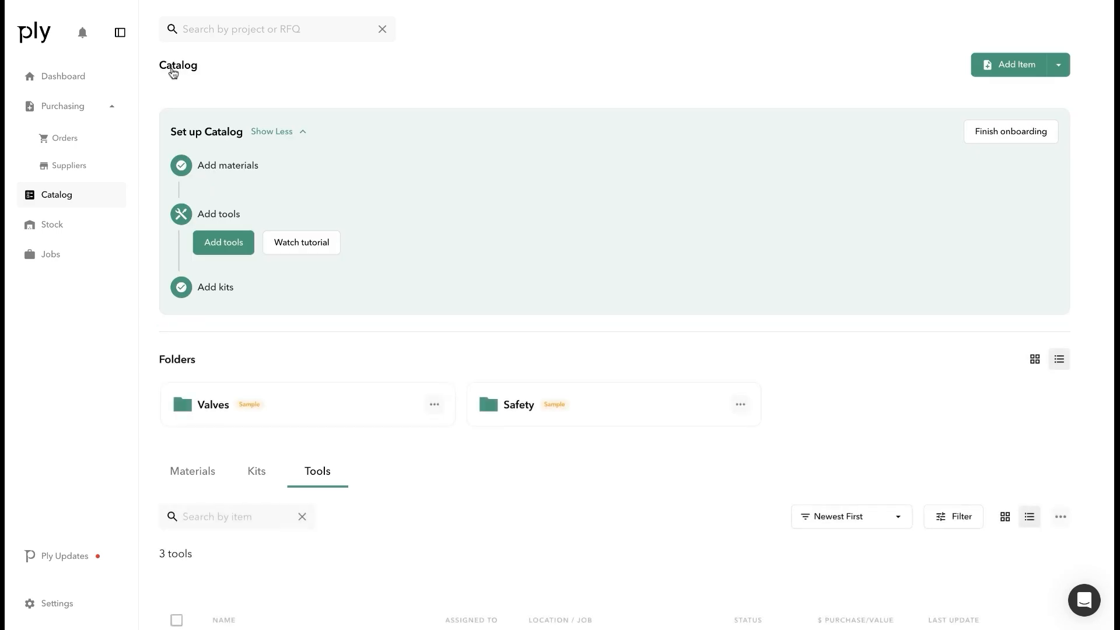
scroll(474, 332, "down", 6)
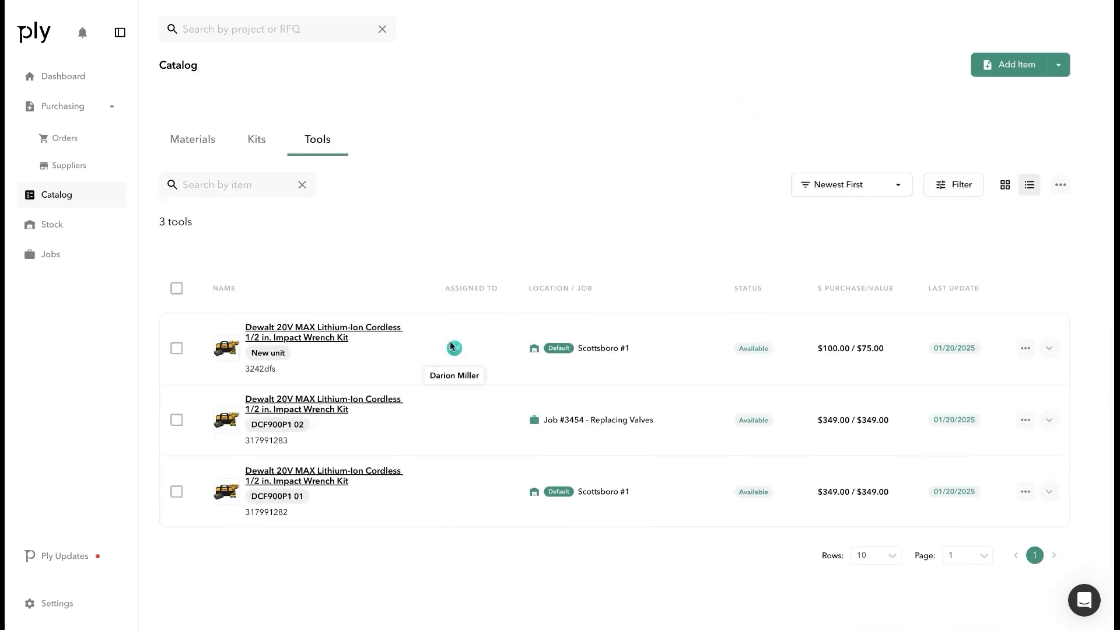
left_click(209, 141)
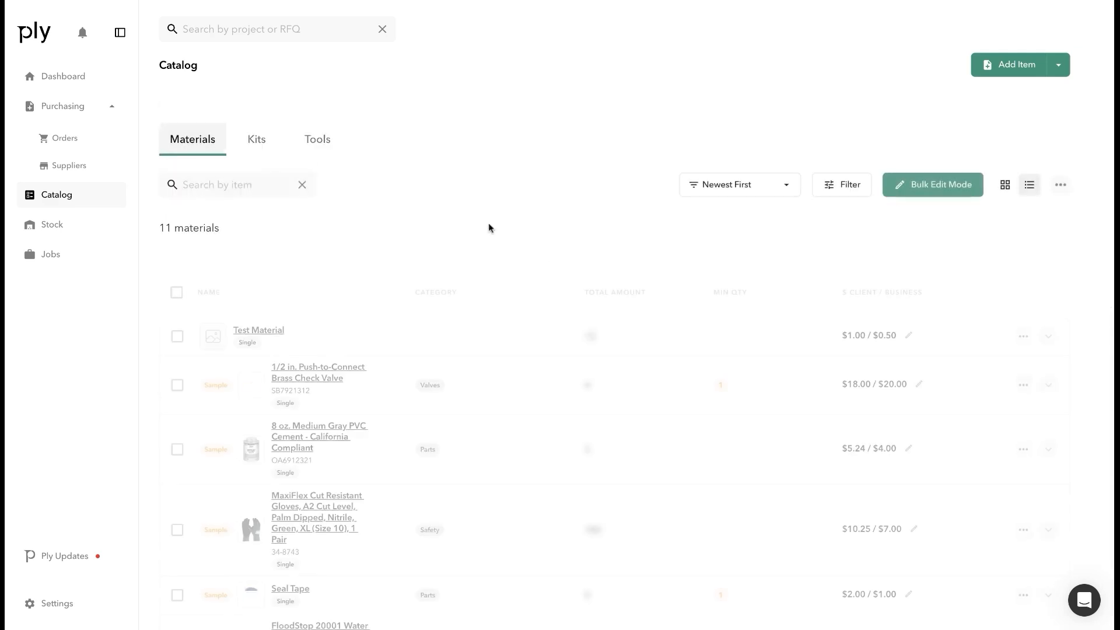